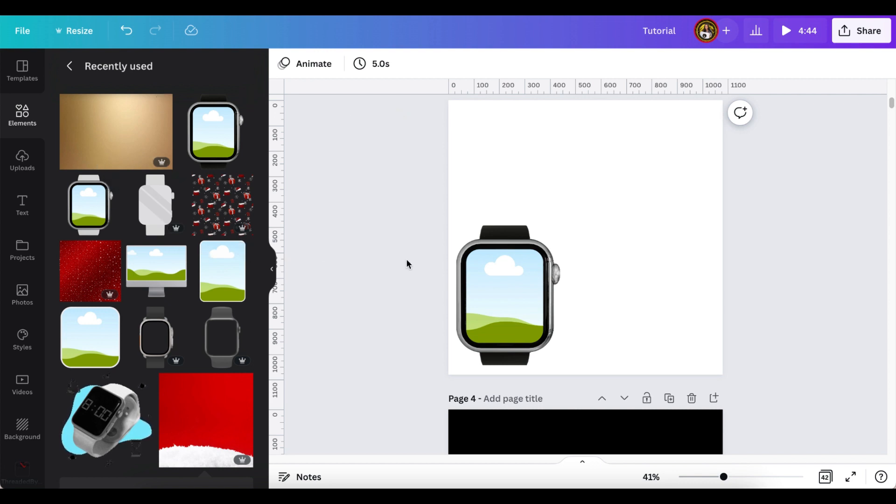
Move the watch frame up slightly on the page and add the recently used video of the woman in the green outfit
left_click(531, 230)
left_click_drag(531, 230, 538, 206)
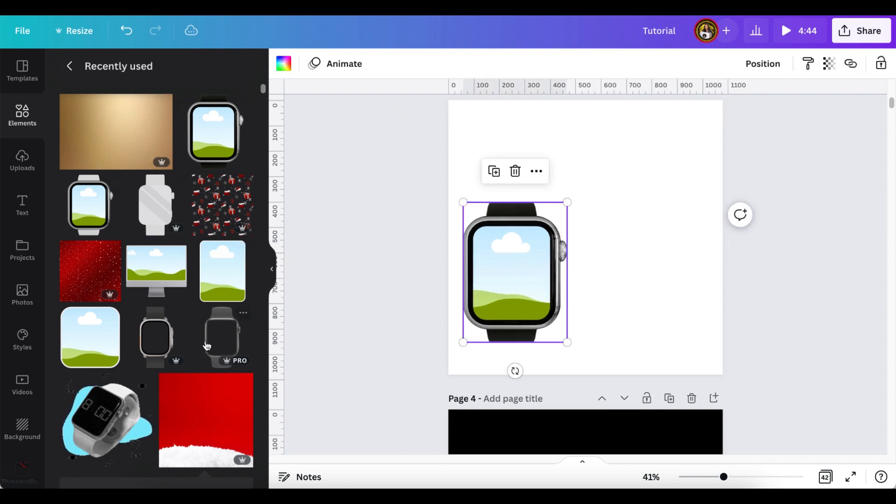
scroll(187, 344, "down", 5)
scroll(187, 344, "down", 6)
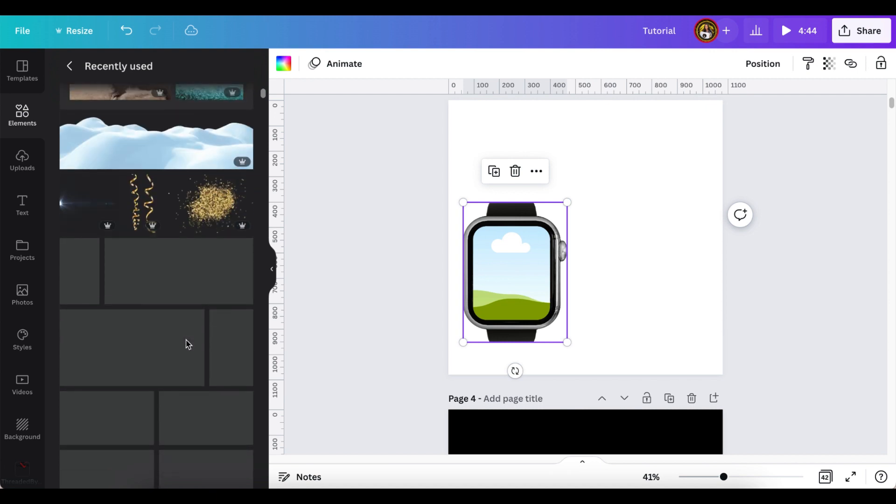
scroll(187, 345, "down", 3)
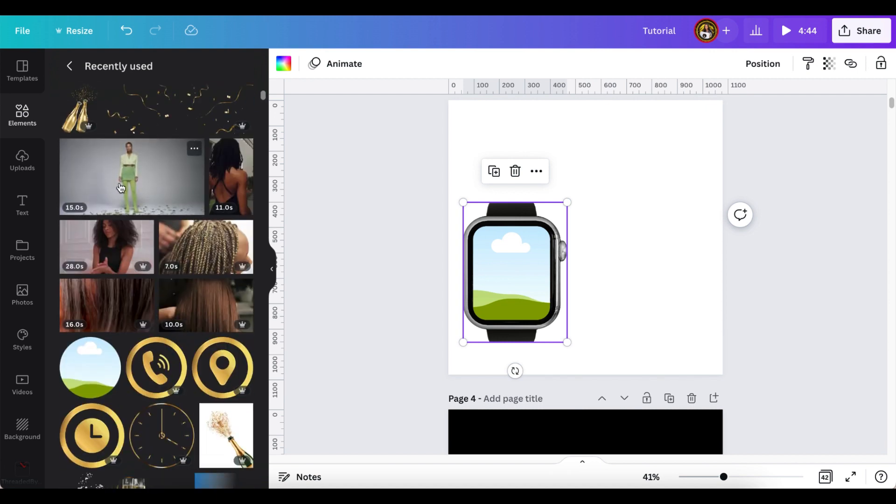
left_click(120, 188)
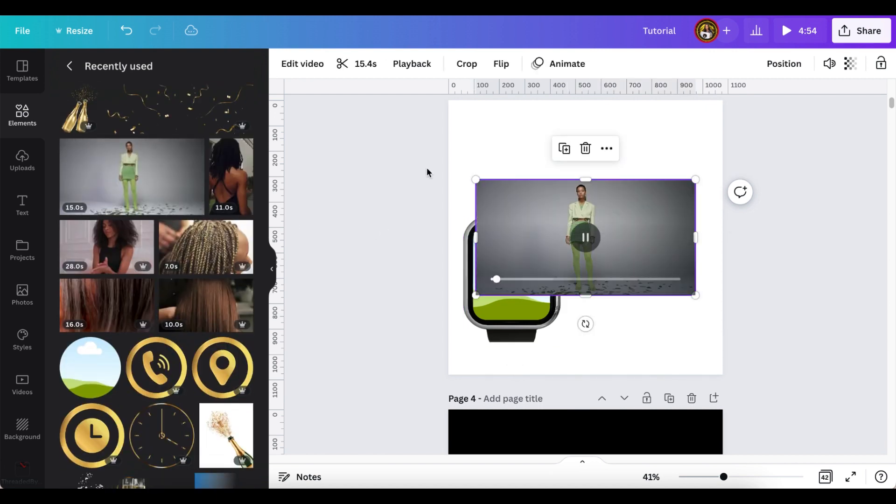
Remove the background from the woman's video with Background Remover
left_click(315, 71)
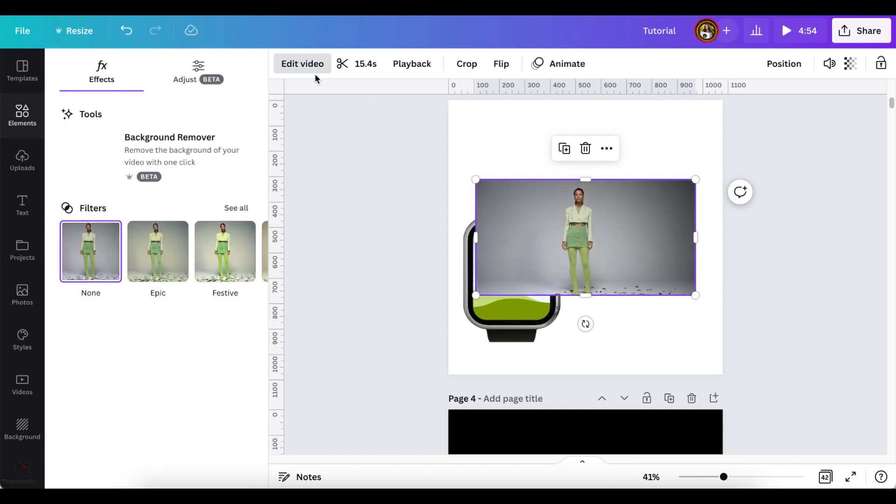
left_click(82, 168)
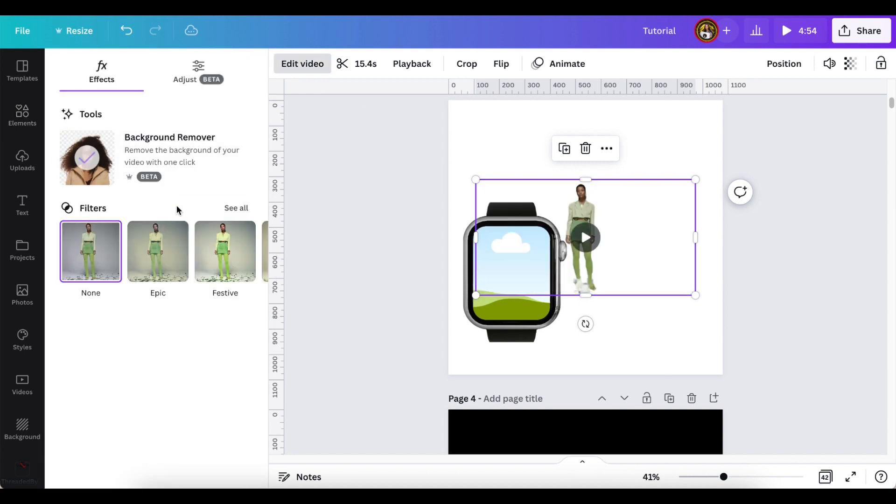
left_click(237, 209)
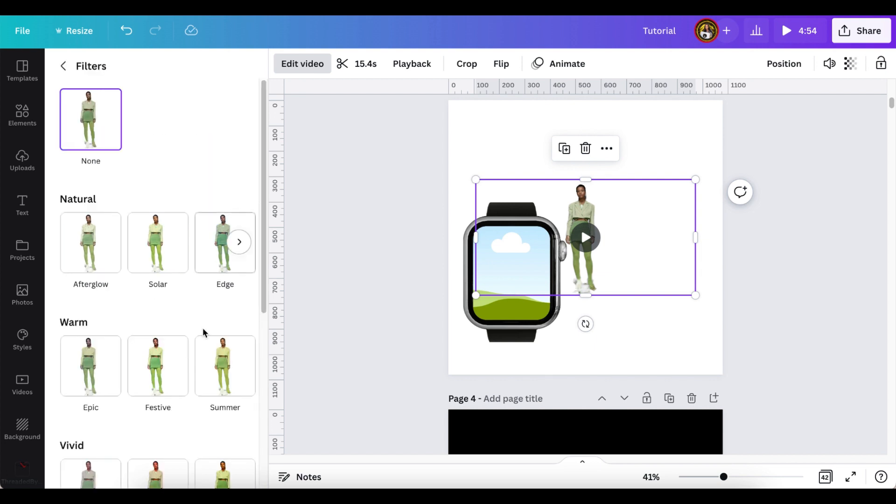
scroll(203, 354, "down", 1)
scroll(204, 354, "down", 6)
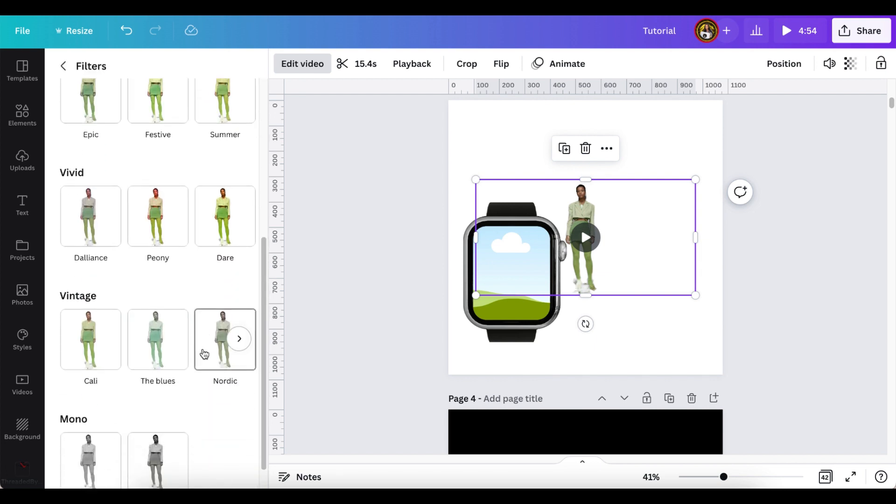
scroll(204, 354, "up", 6)
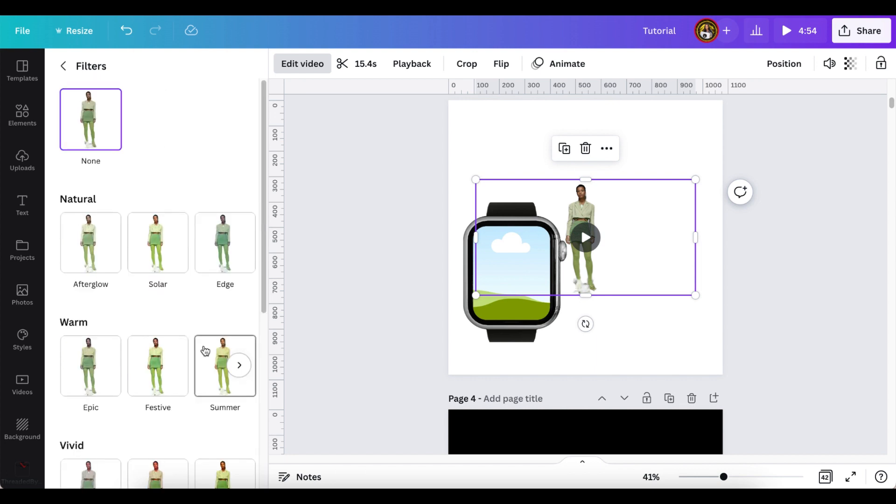
left_click(326, 264)
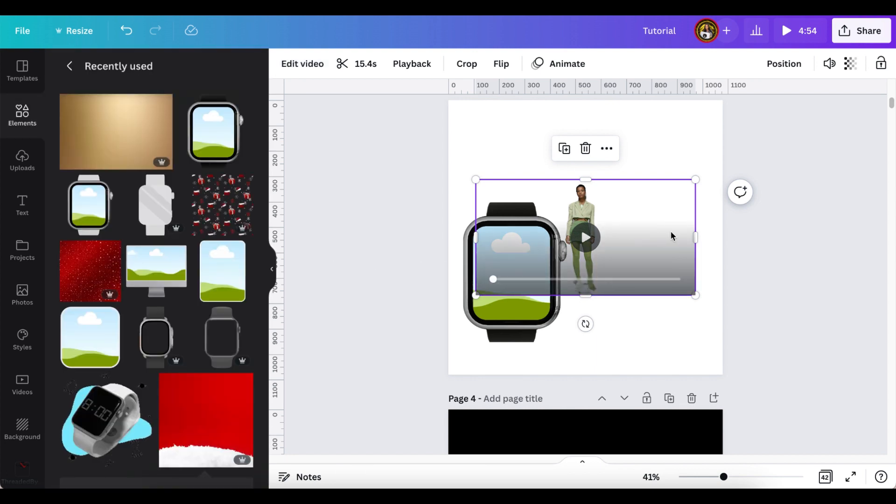
Crop both sides of the video closely around the woman and trim the start and end to leave a 6.3 s clip
left_click_drag(695, 235, 621, 238)
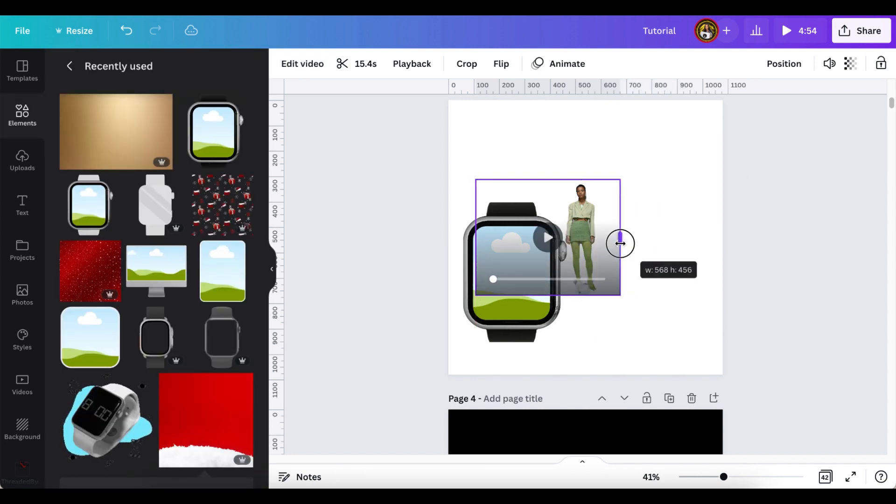
left_click_drag(476, 247, 544, 236)
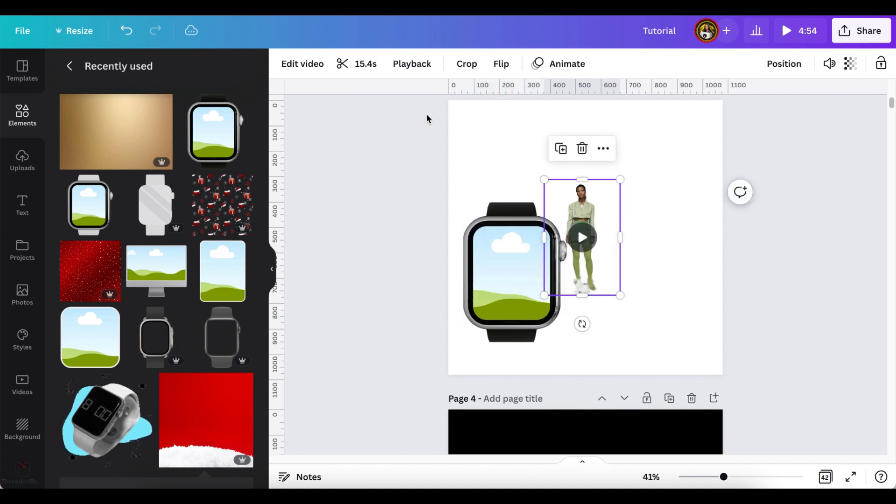
left_click(369, 70)
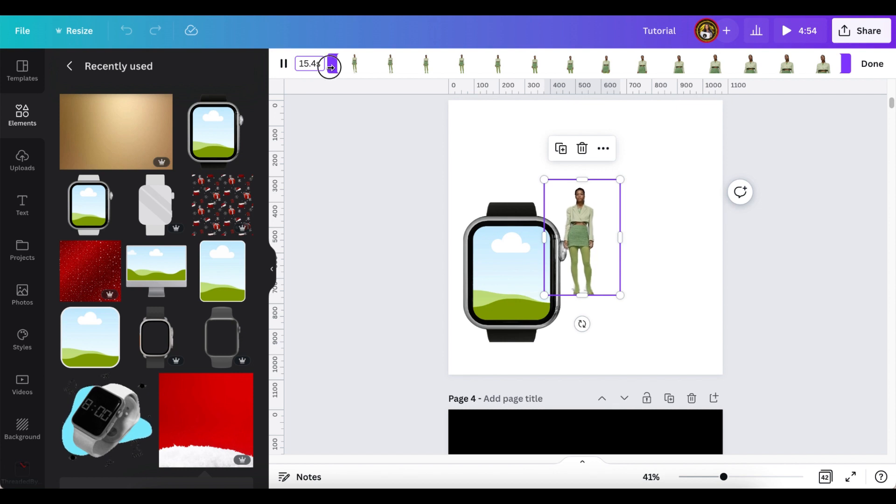
left_click_drag(332, 67, 492, 74)
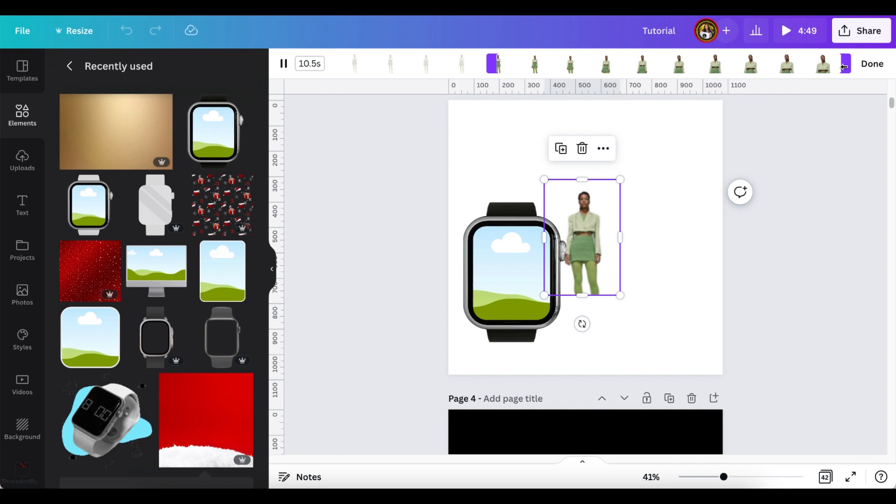
left_click_drag(844, 66, 705, 77)
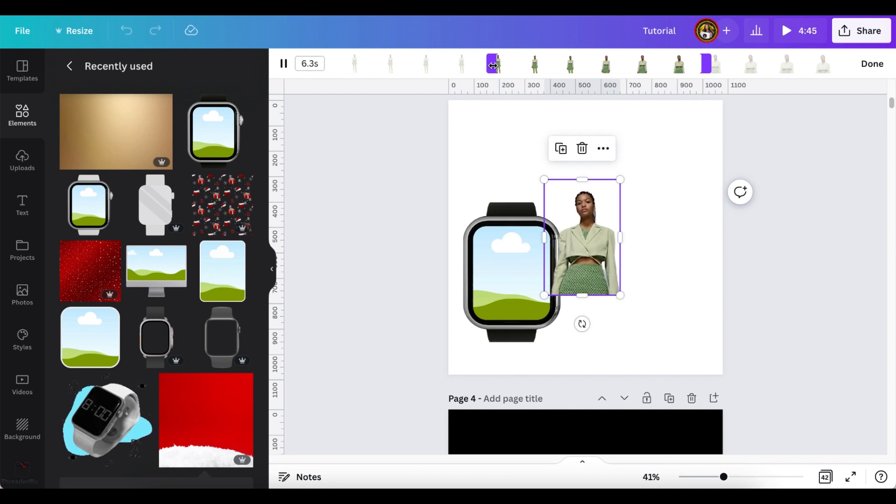
left_click(872, 64)
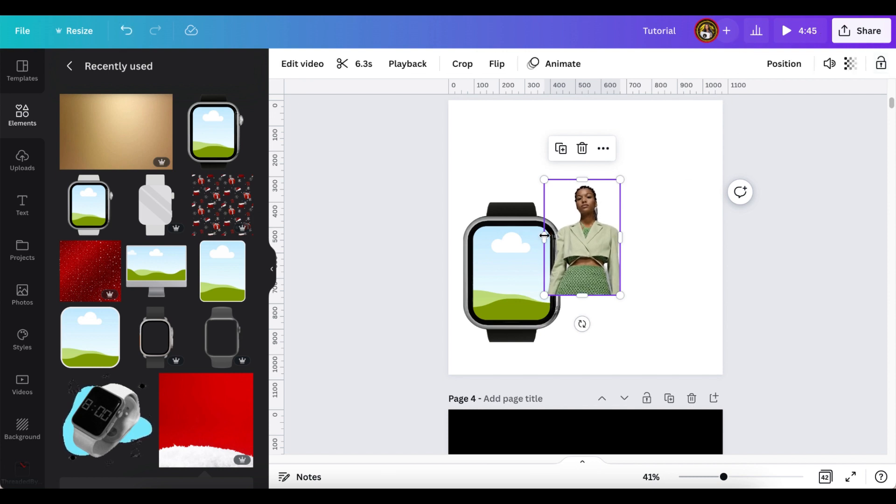
Place the cropped video inside the watch frame and enlarge the watch moderately
mouse_move(604, 206)
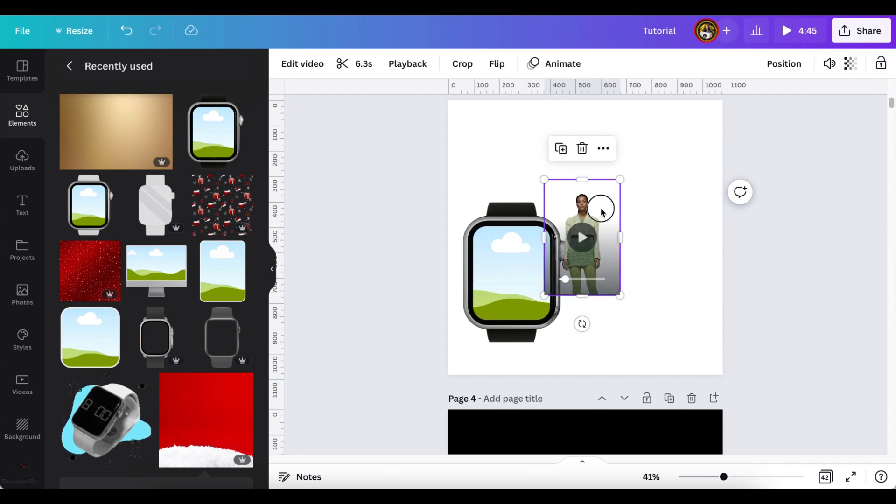
left_click_drag(600, 211, 536, 242)
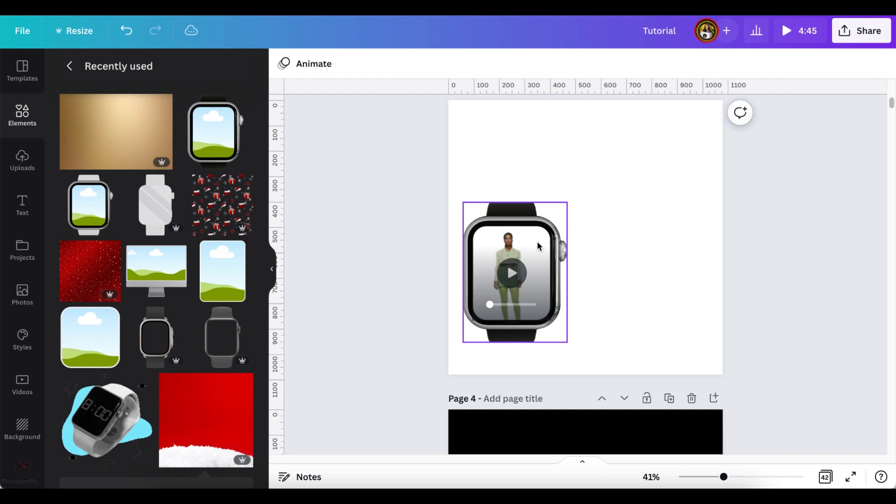
left_click(537, 240)
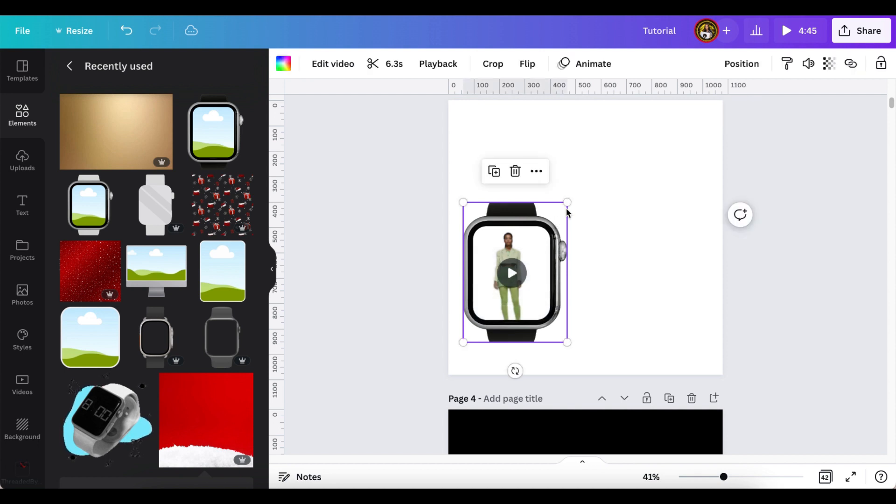
left_click_drag(565, 203, 590, 171)
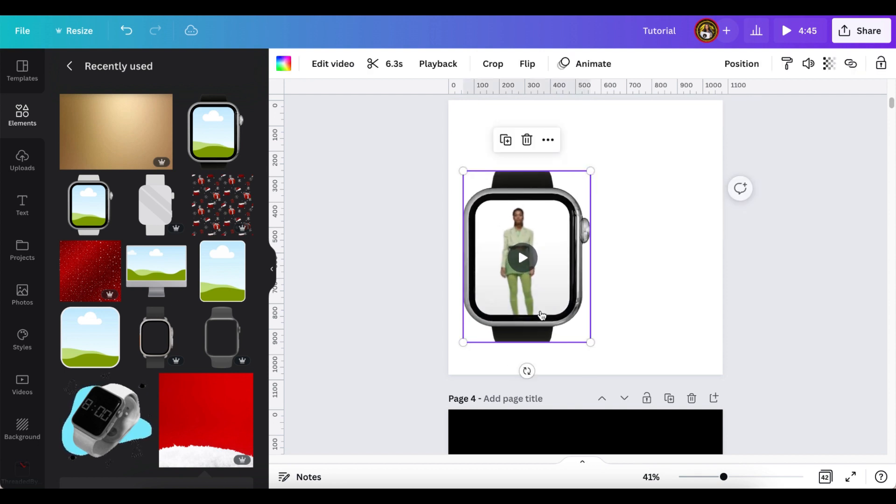
Tilt the watch slightly counterclockwise and advance its video to about 3.8 s
left_click_drag(527, 371, 542, 370)
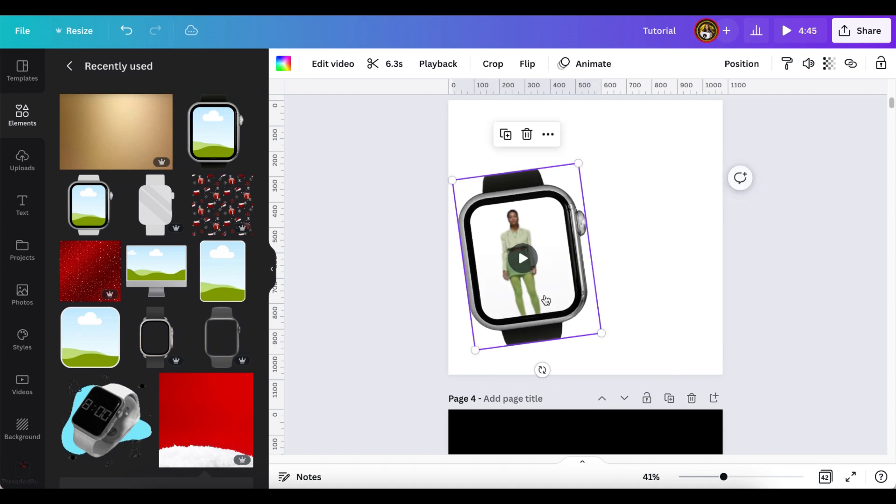
left_click_drag(540, 308, 538, 318)
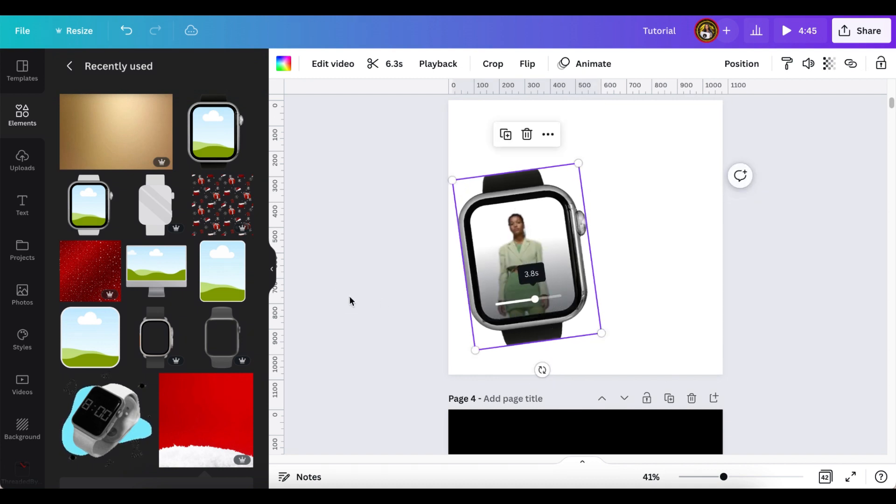
left_click(393, 284)
Move the tilted watch to the page's lower-left corner and enlarge it so it extends past the left edge
left_click_drag(535, 271, 528, 294)
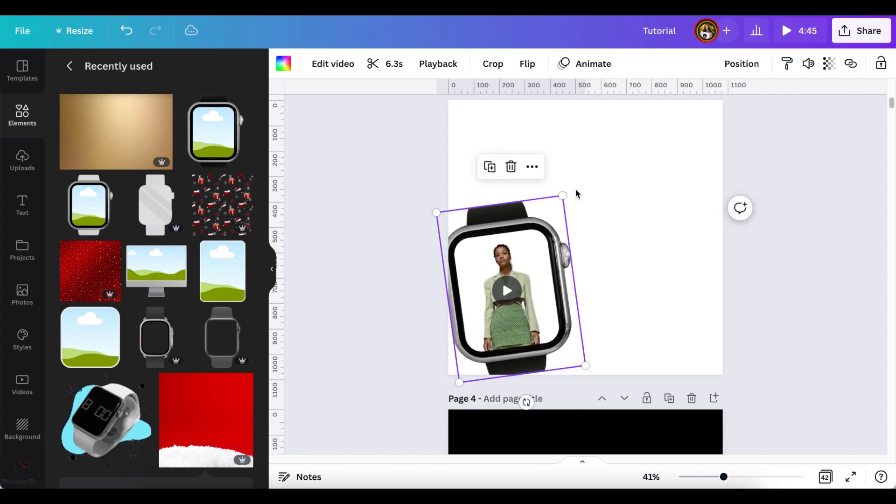
left_click(568, 184)
left_click(563, 198)
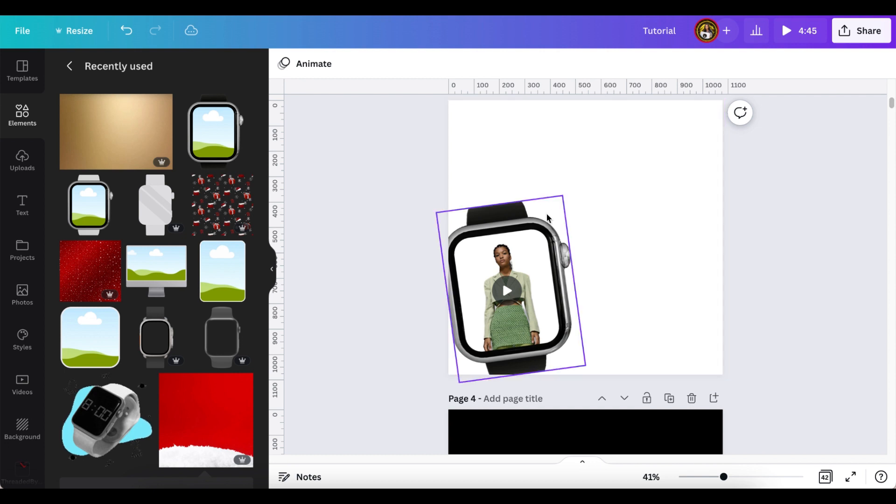
left_click_drag(568, 184, 575, 157)
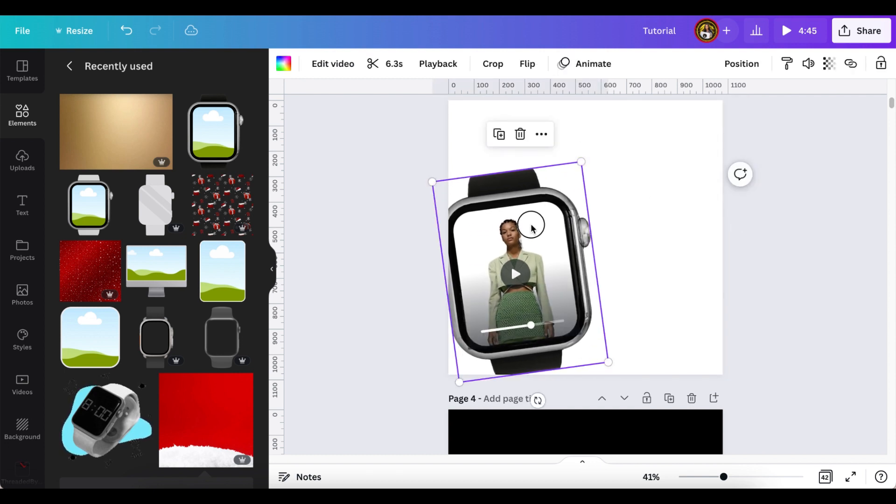
left_click_drag(528, 223, 524, 225)
left_click(359, 233)
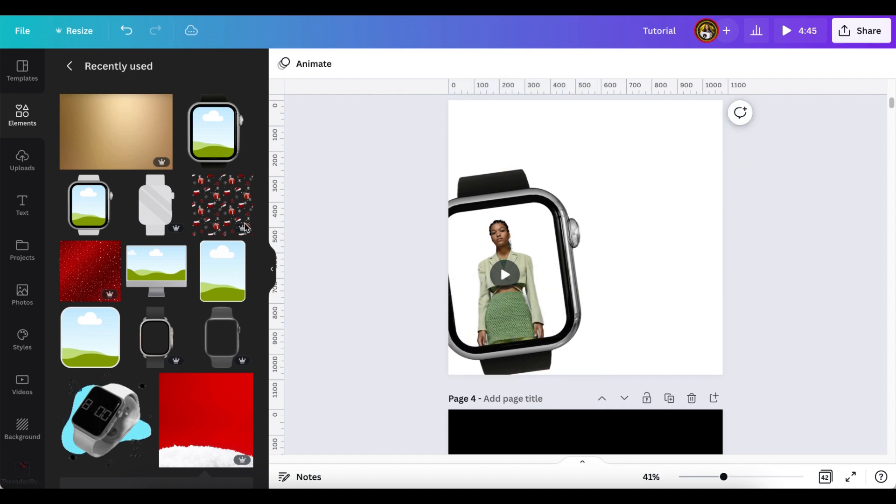
Add the recently used gold gradient image and set it as the page background
left_click(136, 138)
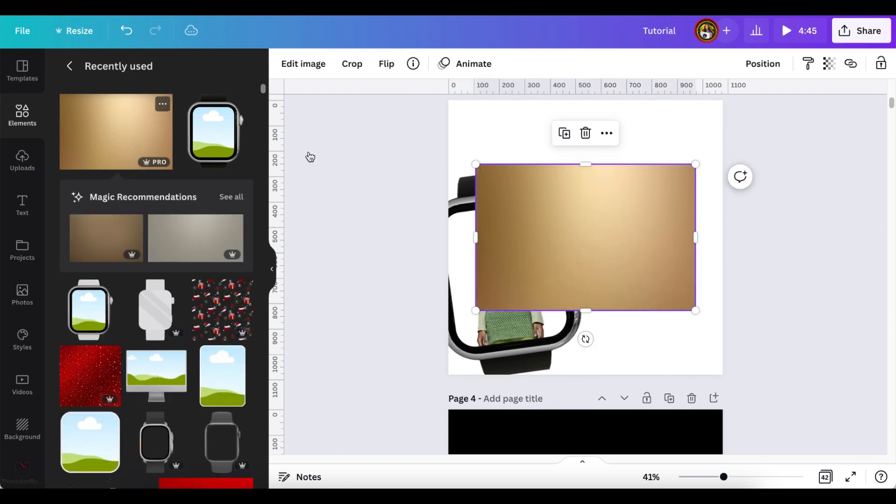
right_click(626, 211)
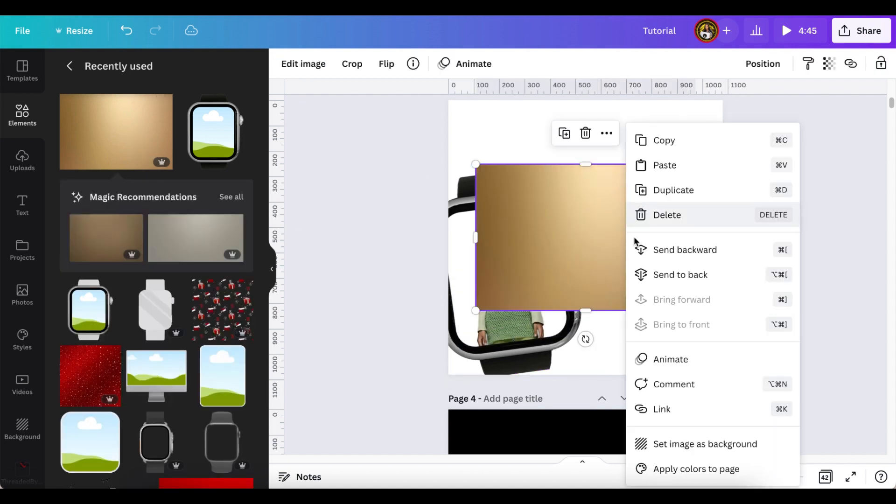
left_click(679, 442)
Add the red image with the white snowy edge and enlarge it to cover the page's full width and lower part
left_click(552, 250)
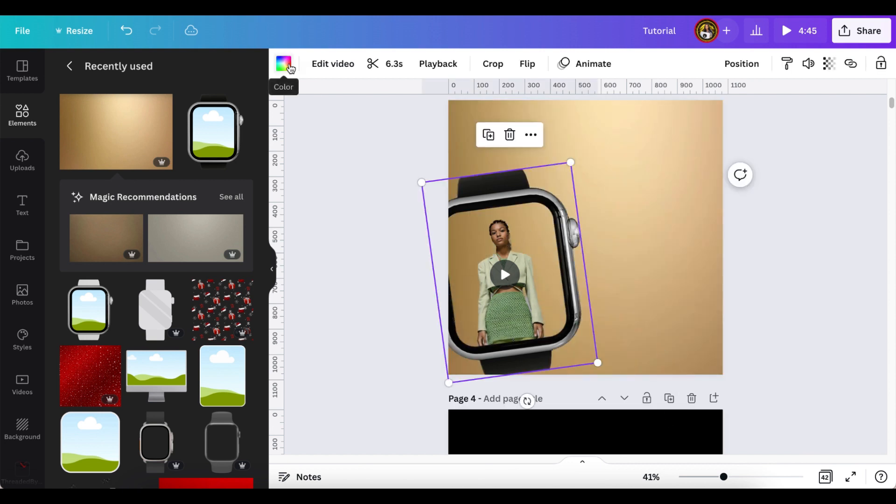
scroll(224, 466, "down", 2)
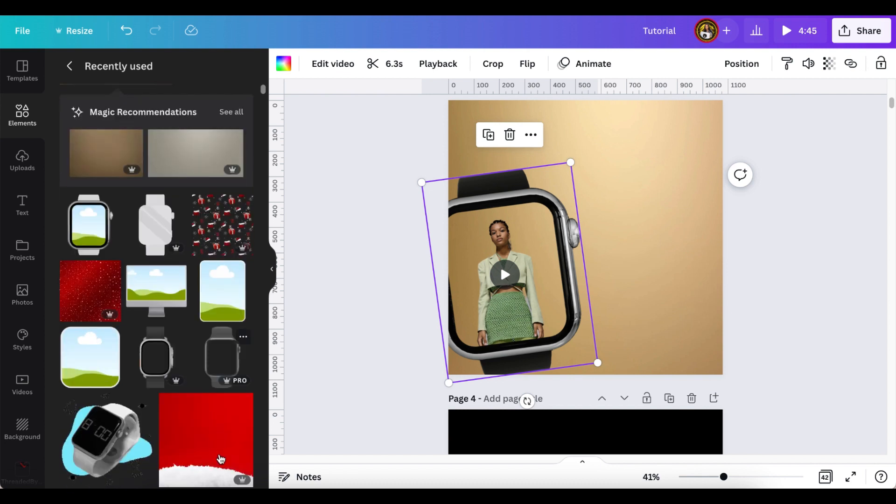
left_click(205, 455)
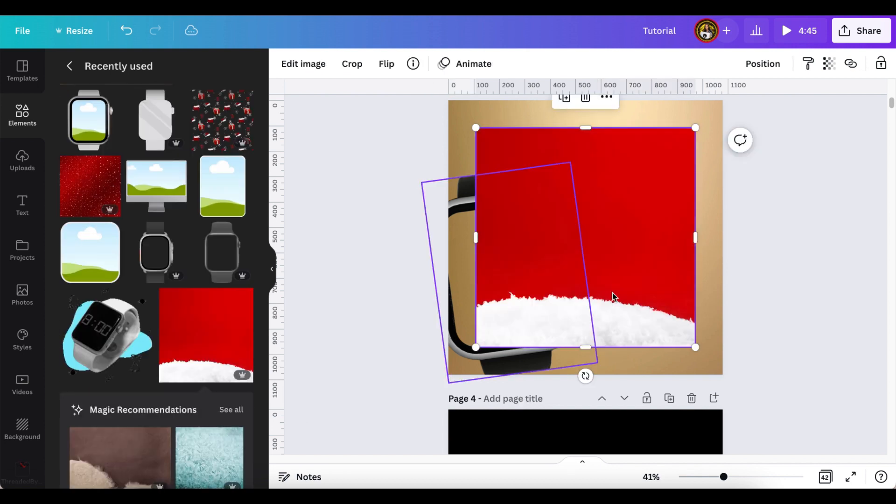
left_click_drag(608, 288, 589, 307)
left_click_drag(664, 277, 728, 267)
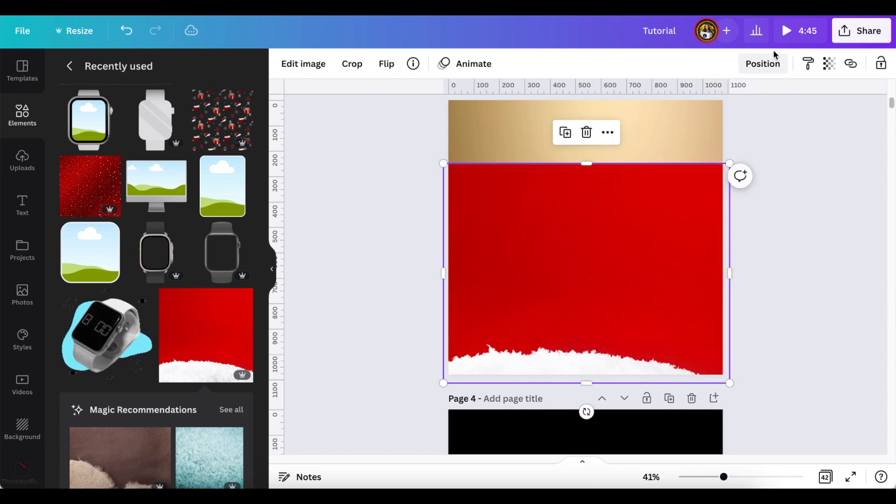
Send the red snow image backward behind the watch
left_click(749, 61)
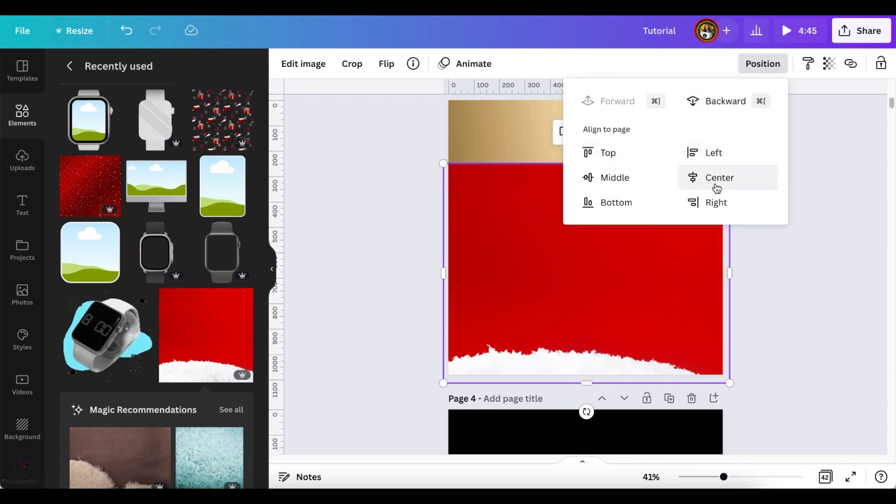
left_click(695, 101)
left_click(770, 243)
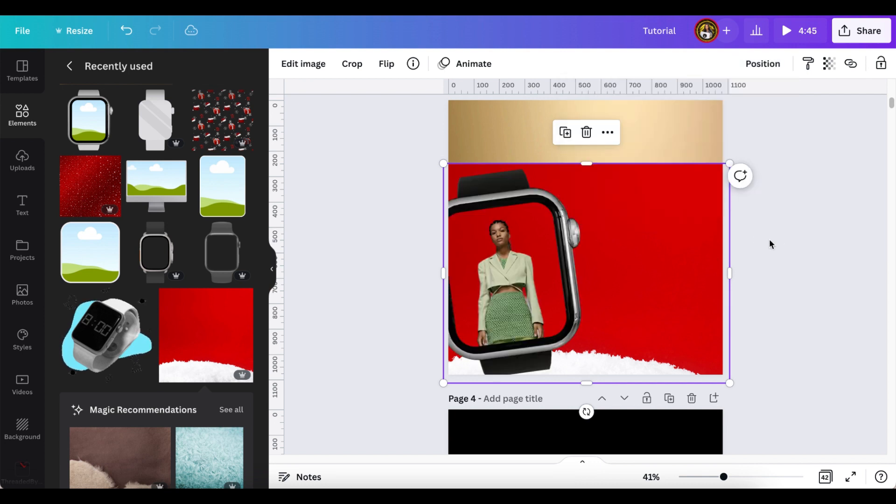
left_click(612, 219)
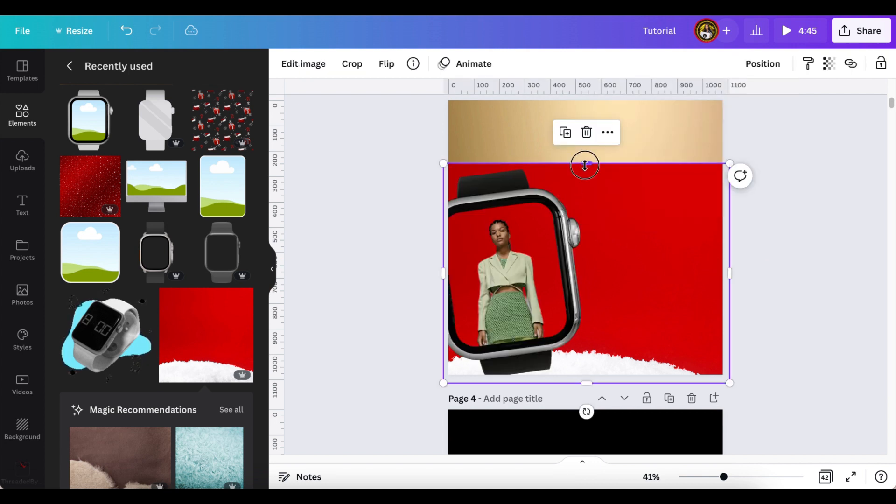
Crop the top of the red snow image so it forms a strip about 306 px high along the page's lower edge
left_click_drag(584, 164, 594, 308)
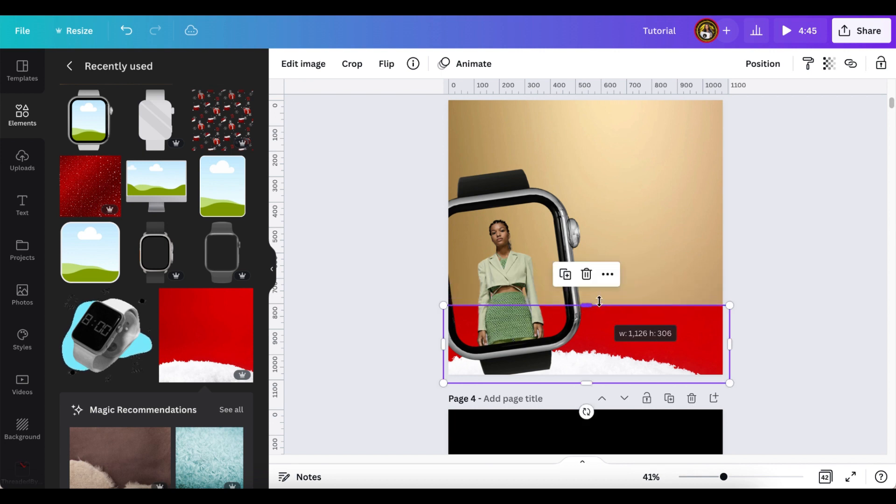
left_click(786, 213)
scroll(786, 218, "down", 1)
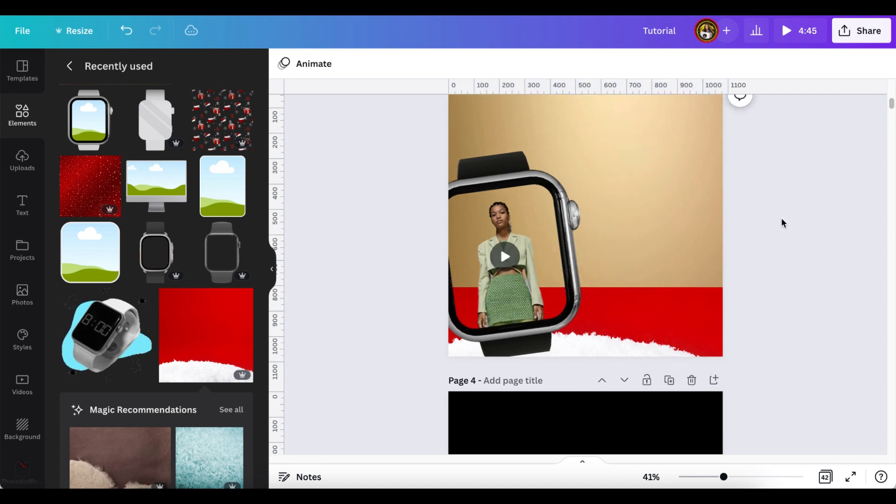
Compare white and black as the background color of the watch's video and settle on green from the document colors
left_click(530, 218)
scroll(522, 215, "up", 1)
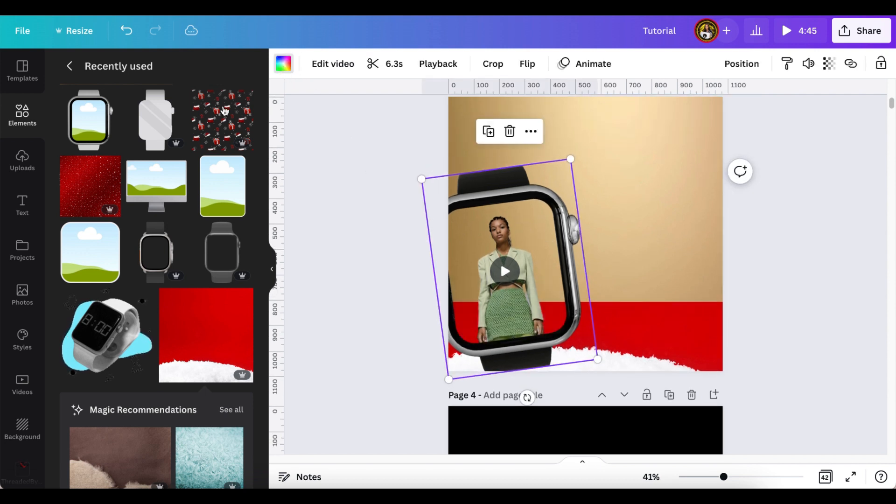
left_click(137, 133)
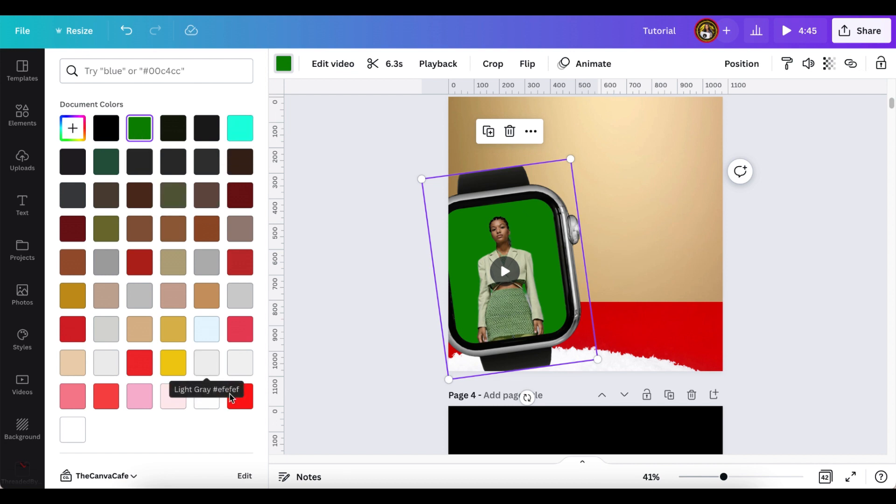
left_click(210, 408)
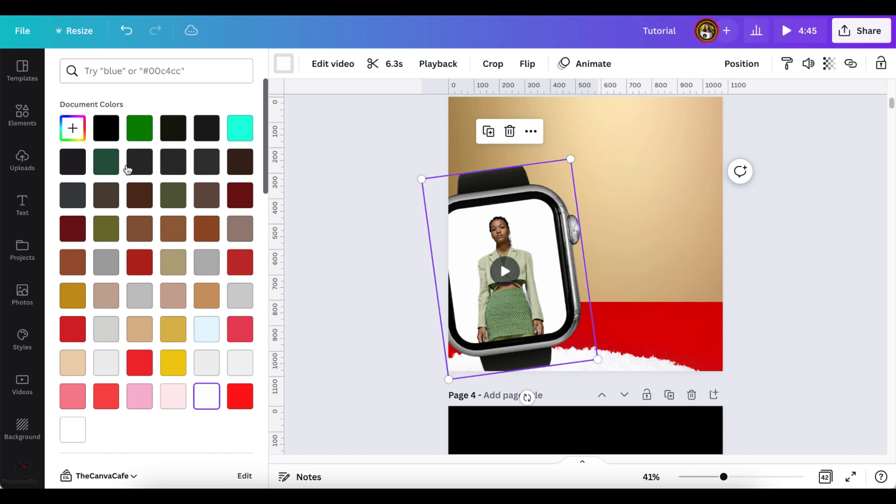
left_click(106, 129)
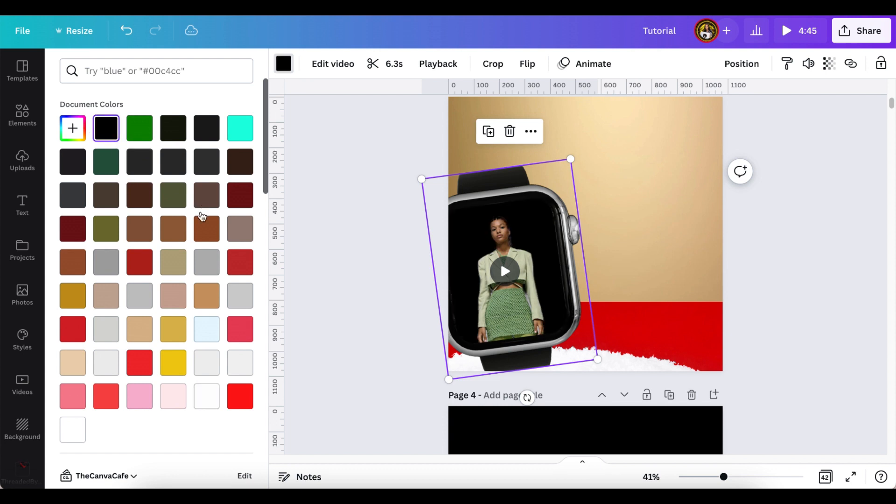
left_click(141, 132)
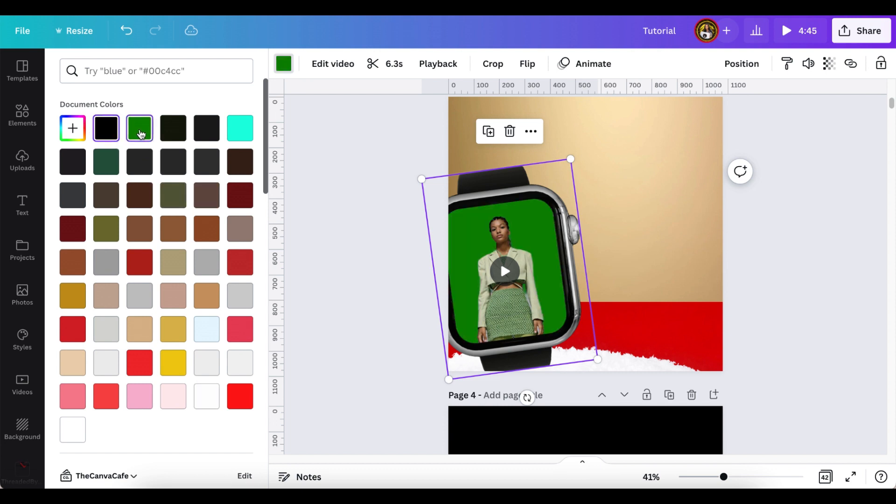
left_click(362, 218)
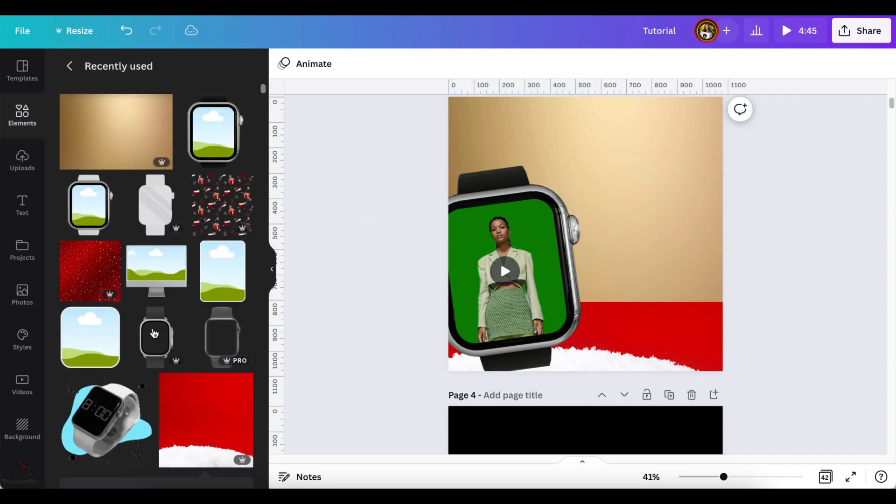
Add a text box reading "Tag Us in Your" above the watch and enlarge it to about size 80
scroll(139, 280, "down", 5)
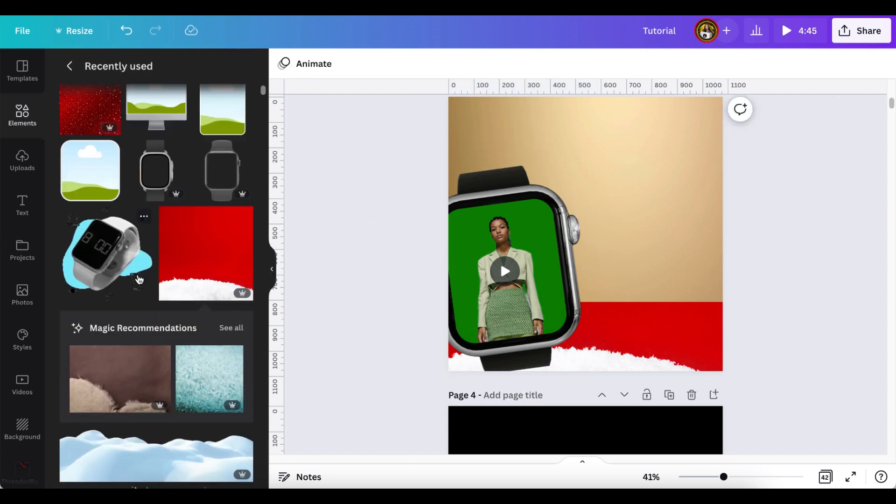
scroll(139, 280, "down", 2)
left_click(574, 150)
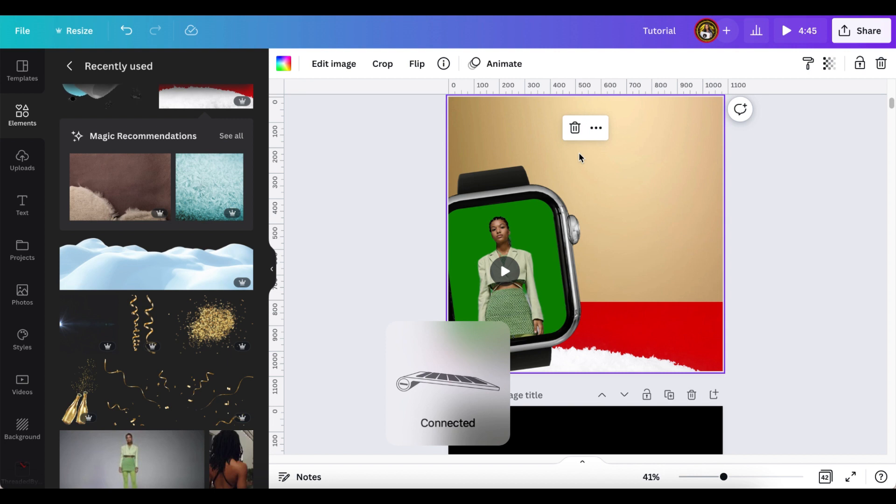
key("t")
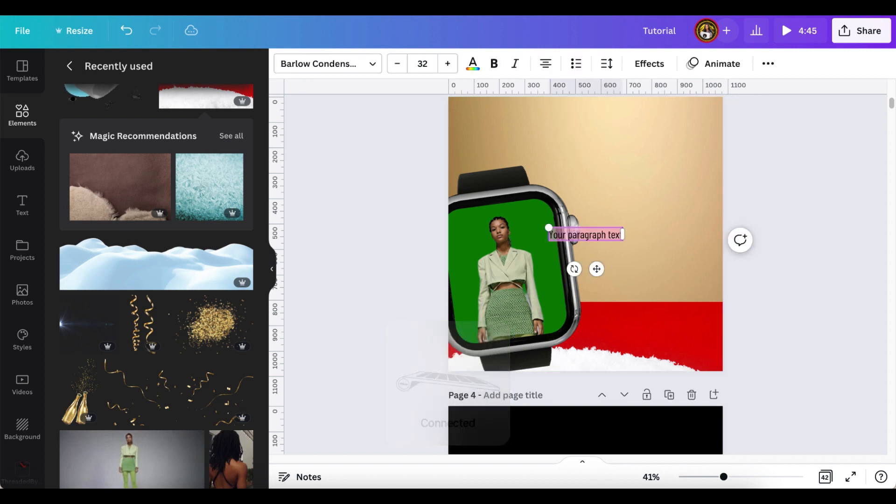
key("BackSpace")
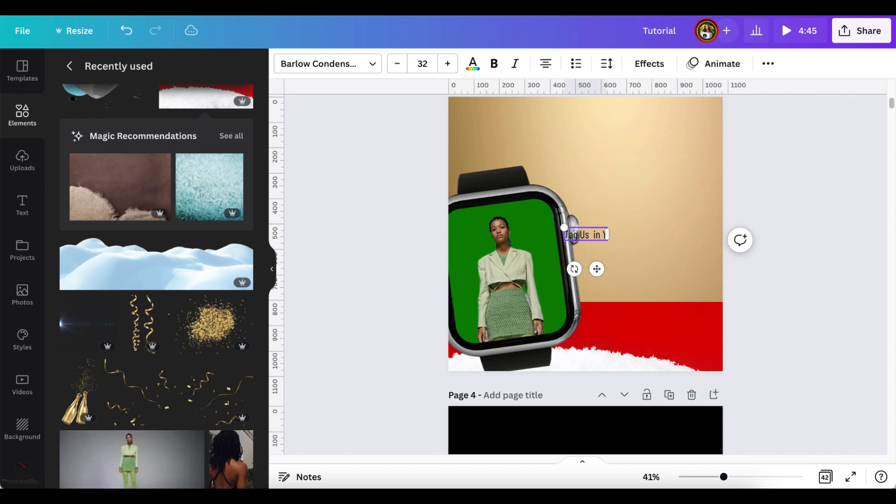
type("our")
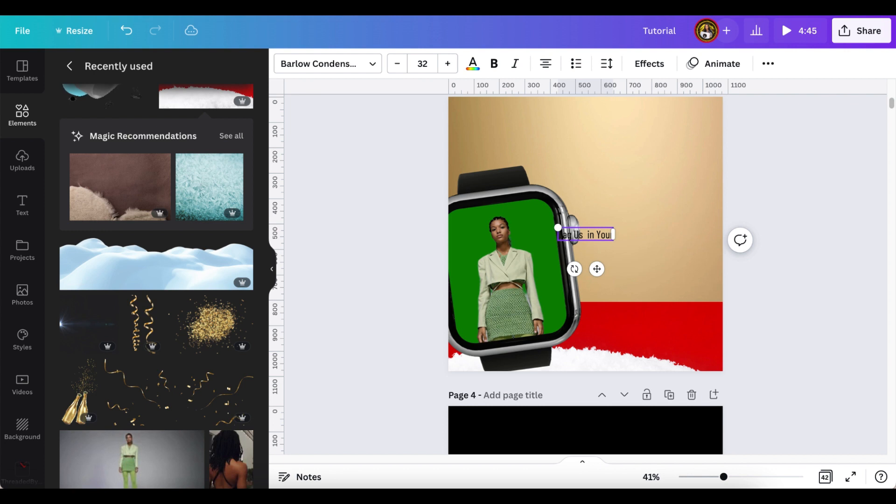
left_click_drag(597, 269, 609, 184)
left_click_drag(568, 143, 487, 123)
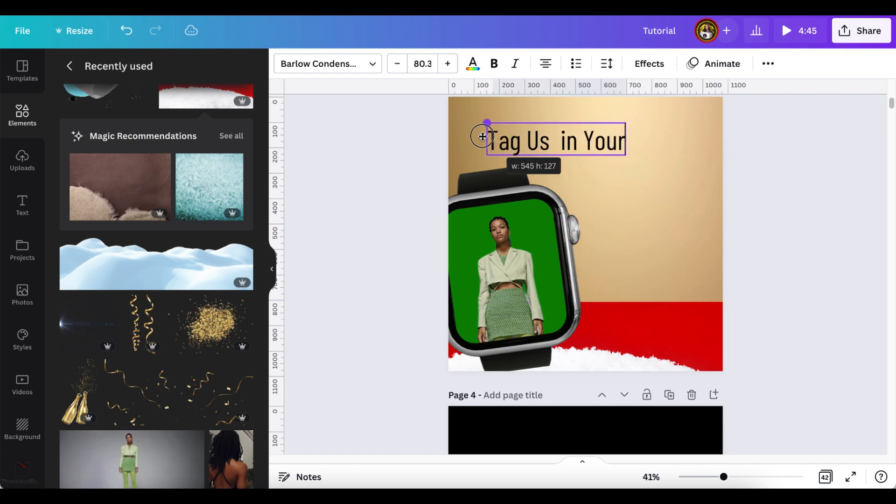
Change the "Tag Us in Your" text's font to Big Shoulders Display and enlarge it to about size 115
left_click(372, 66)
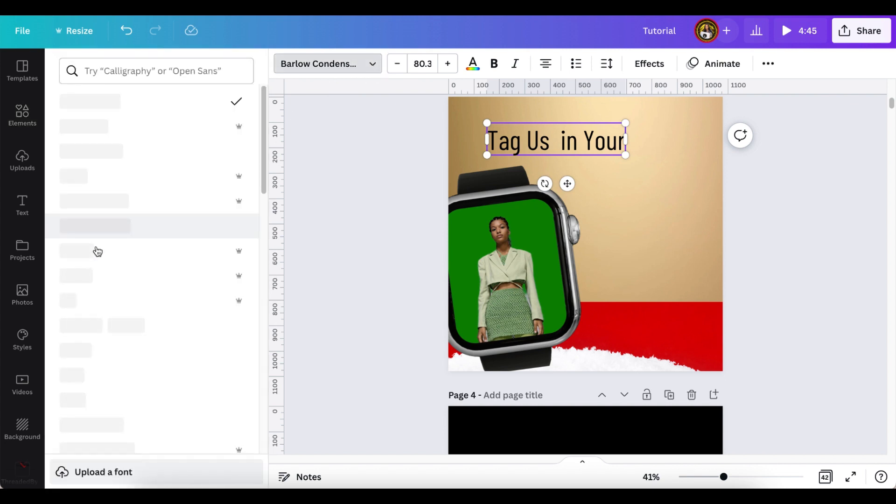
left_click(99, 154)
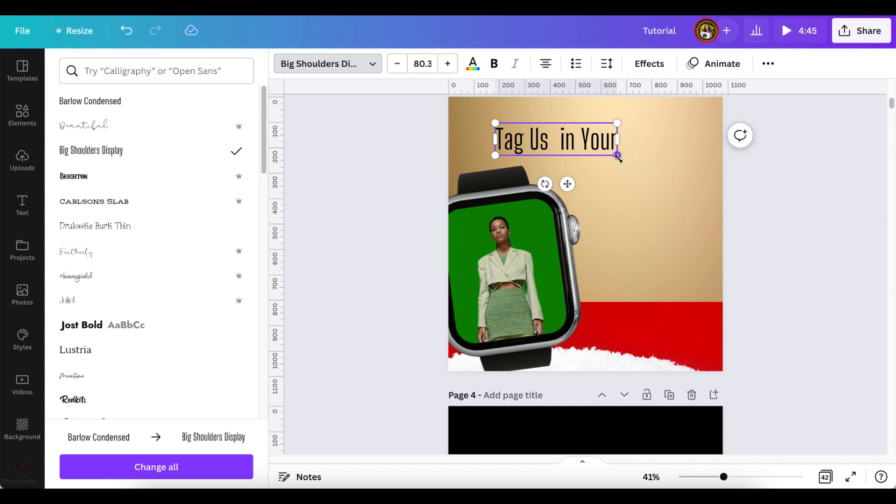
left_click_drag(624, 160, 662, 170)
left_click(775, 186)
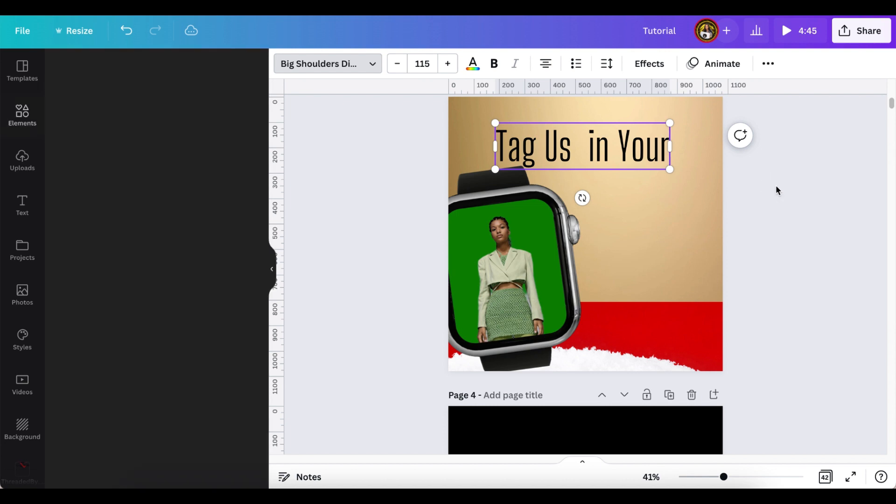
left_click(773, 187)
Remove the extra space between "Us" and "in" in the heading
scroll(774, 187, "up", 1)
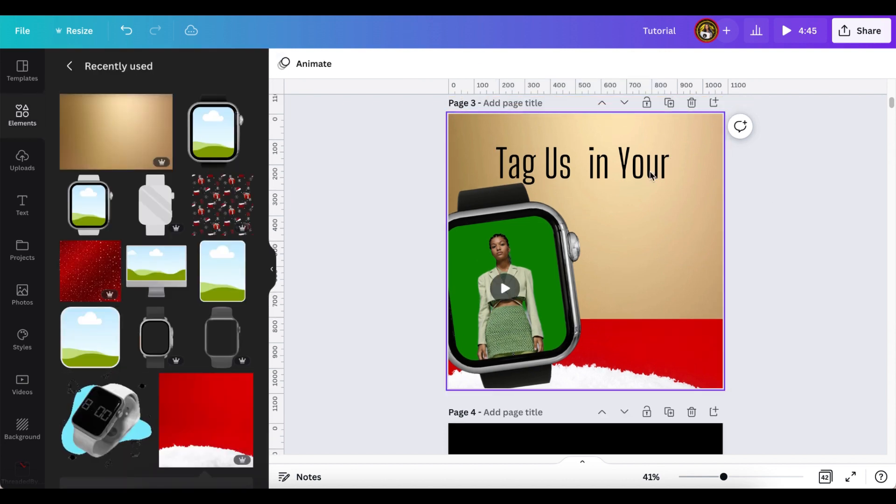
left_click(650, 174)
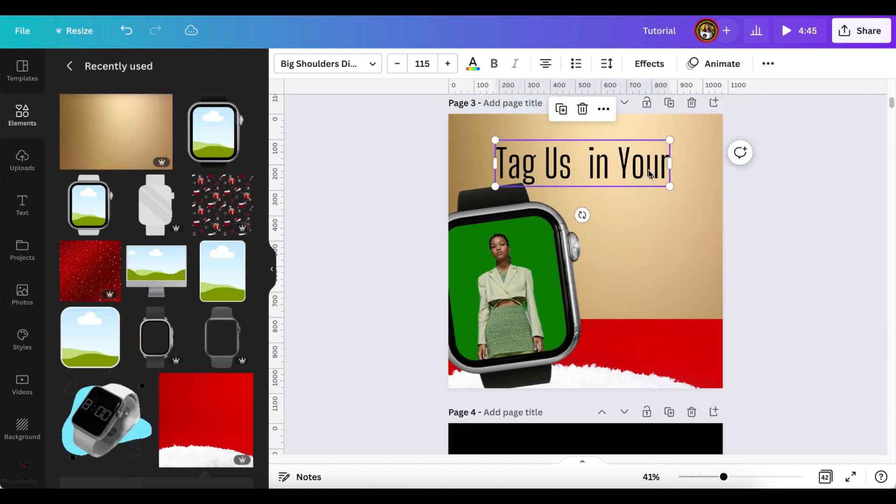
left_click(584, 161)
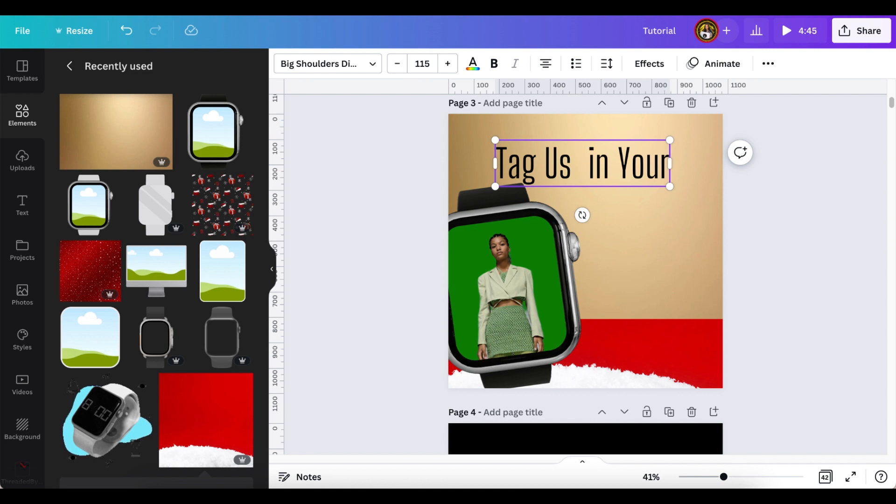
key("BackSpace")
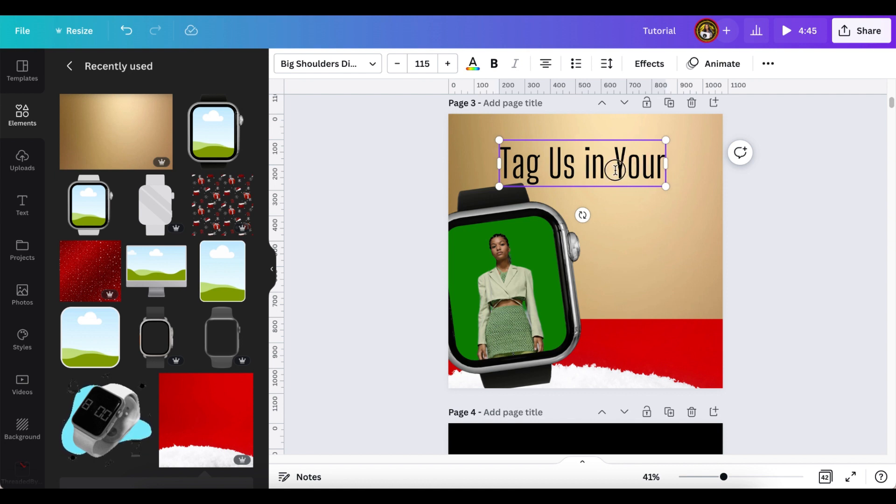
key("BackSpace")
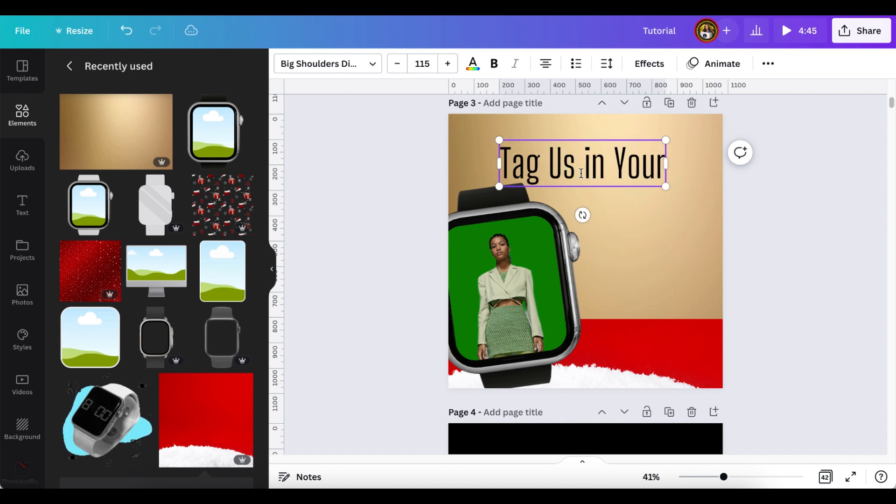
key("BackSpace")
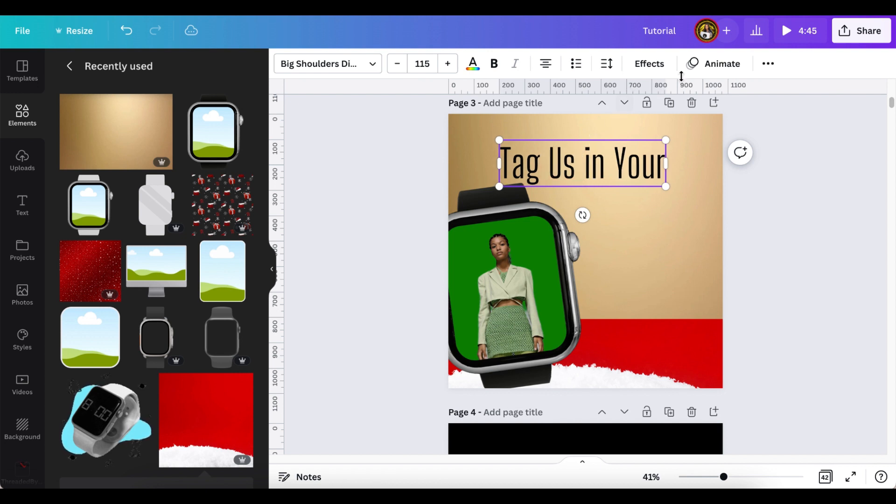
Tighten the "Tag Us in Your" heading's letter spacing to about -96
left_click(606, 64)
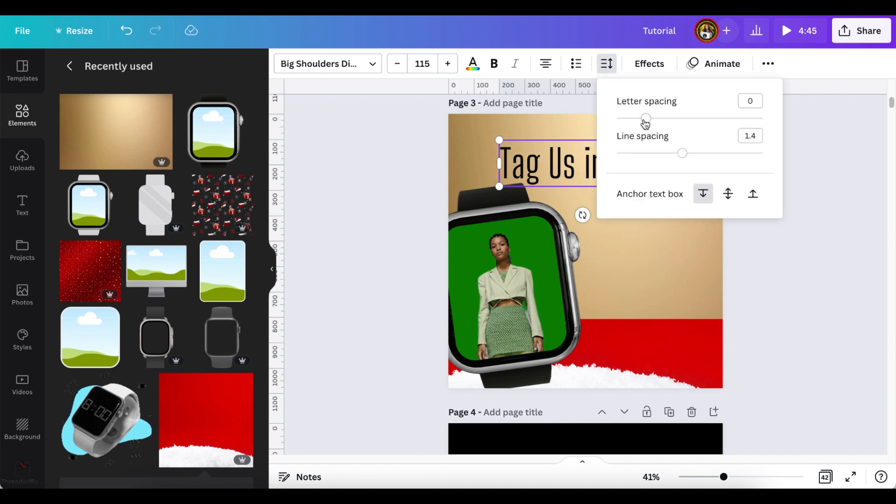
left_click_drag(646, 119, 634, 121)
left_click_drag(632, 121, 637, 120)
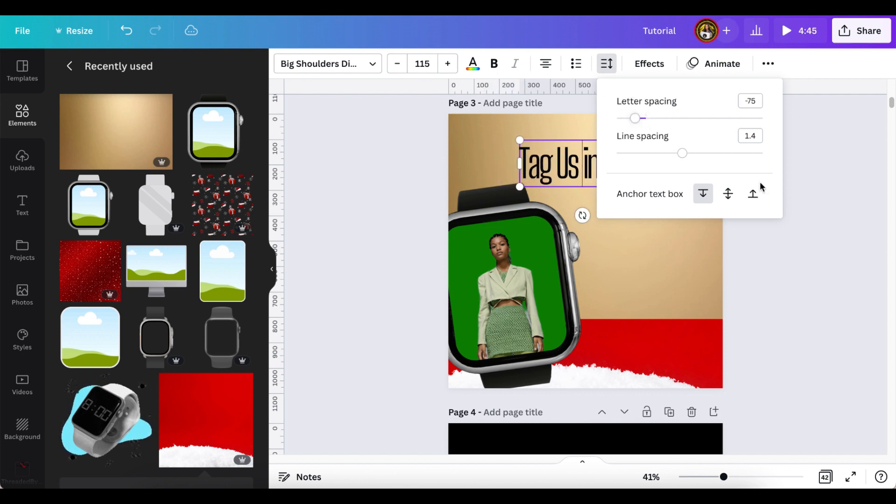
left_click(808, 229)
left_click(801, 225)
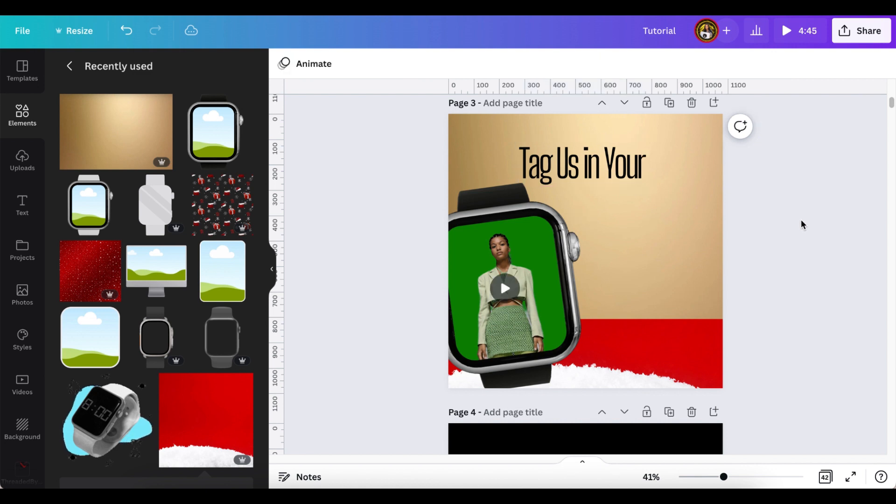
left_click(641, 168)
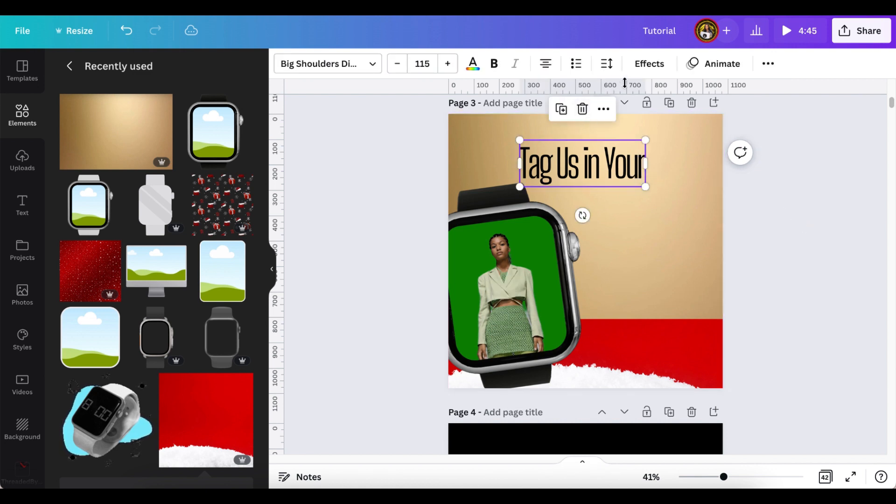
left_click(606, 64)
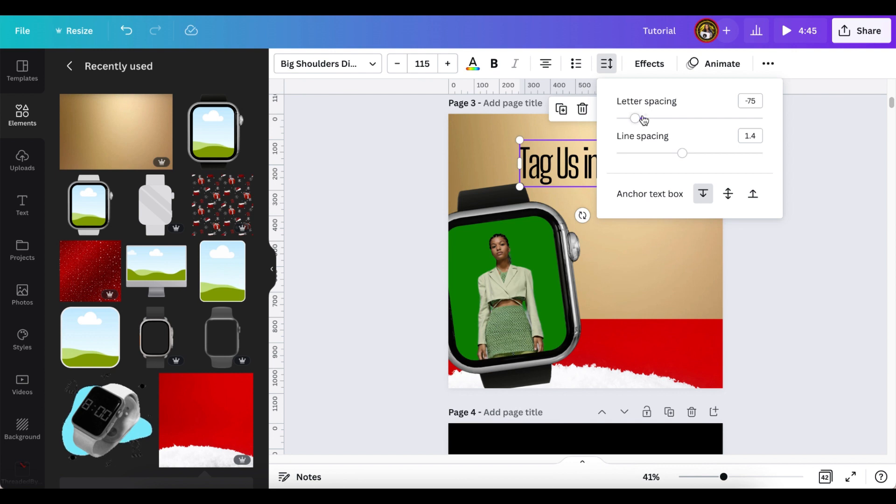
left_click_drag(639, 121, 633, 120)
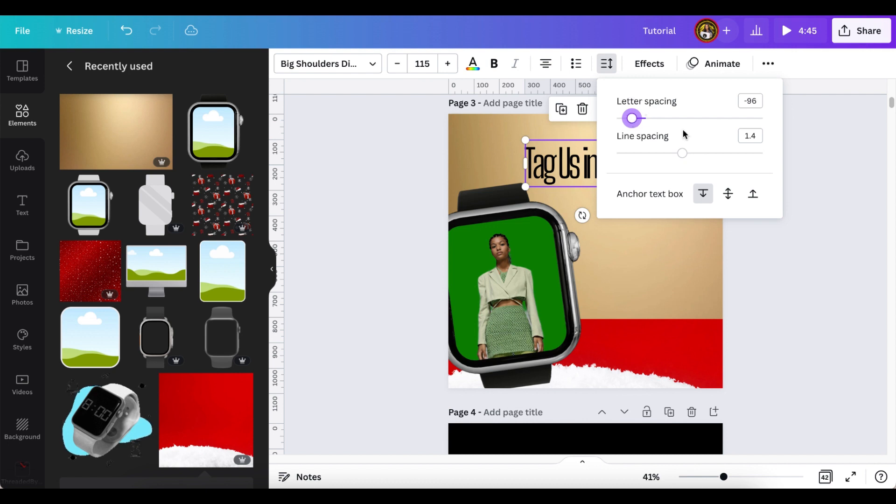
left_click(812, 166)
Enlarge the heading to about size 143 and position it in the page's upper-left corner
left_click(632, 168)
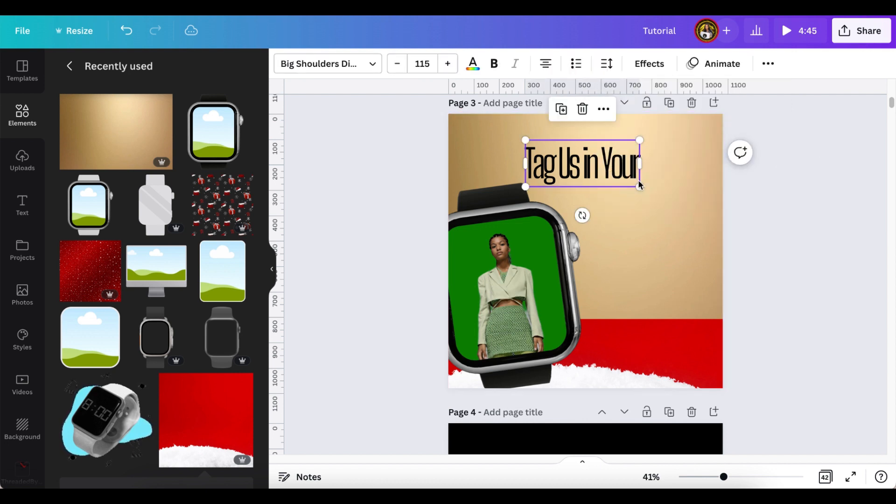
left_click_drag(639, 185, 572, 162)
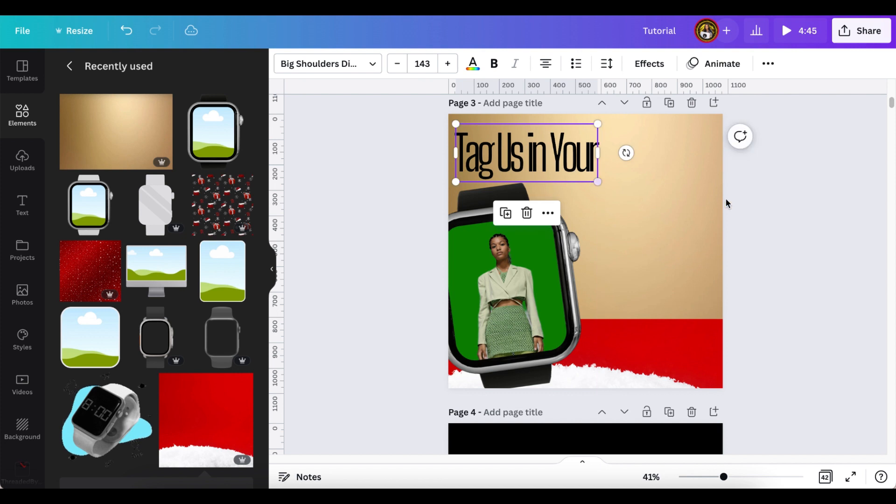
left_click(656, 218)
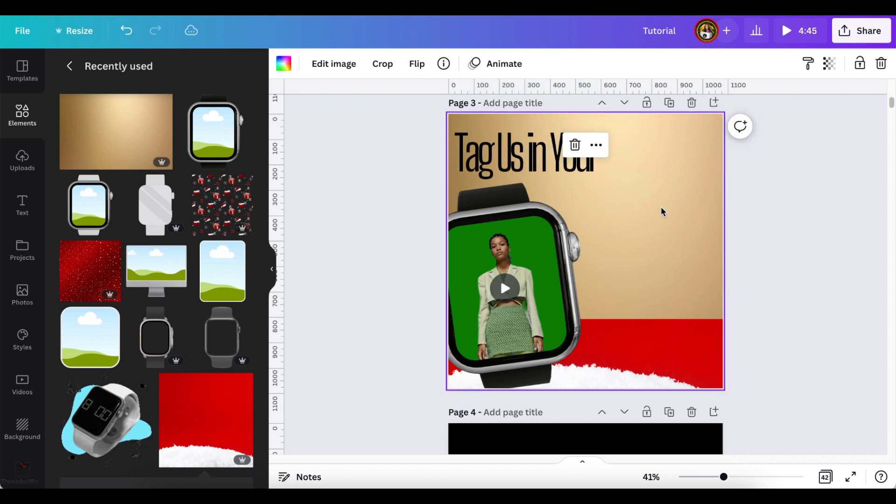
Add a second text box reading "Selfie" below the heading and enlarge it to about size 134
type("text")
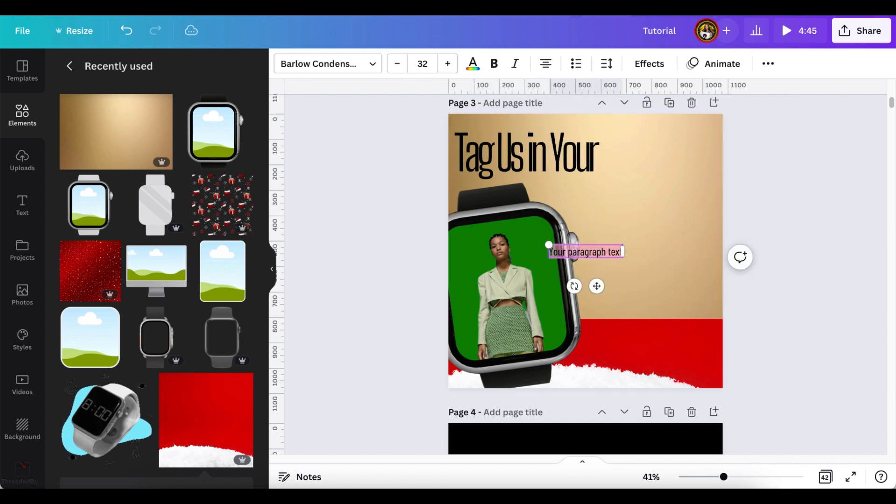
type("Selfie")
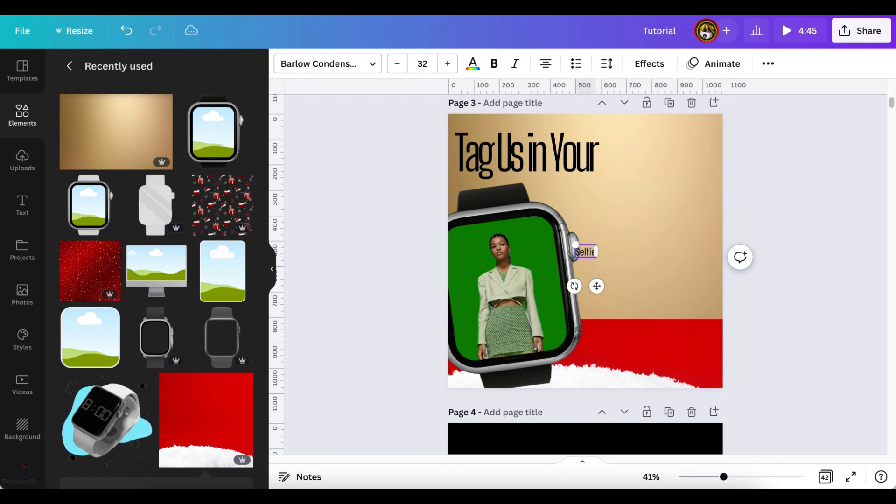
left_click(578, 249)
left_click_drag(577, 246, 509, 204)
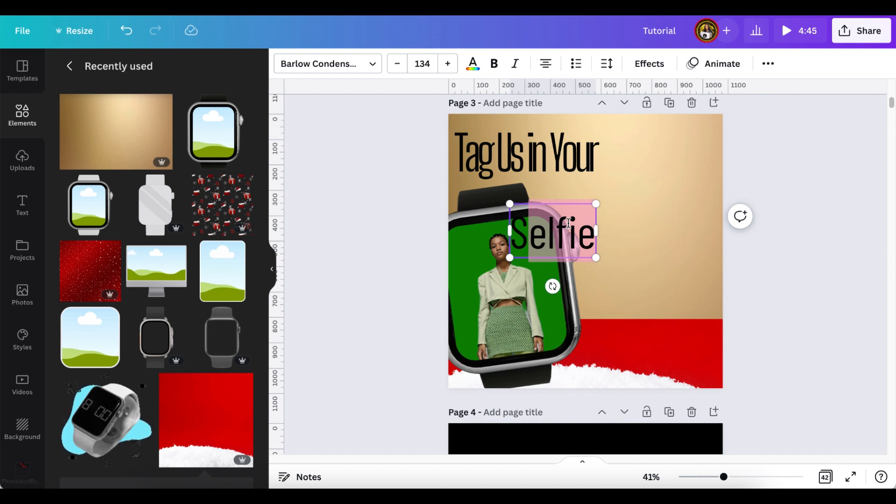
Move the "Selfie" text just below the heading's right end and change its font to Beautiful
left_click(816, 203)
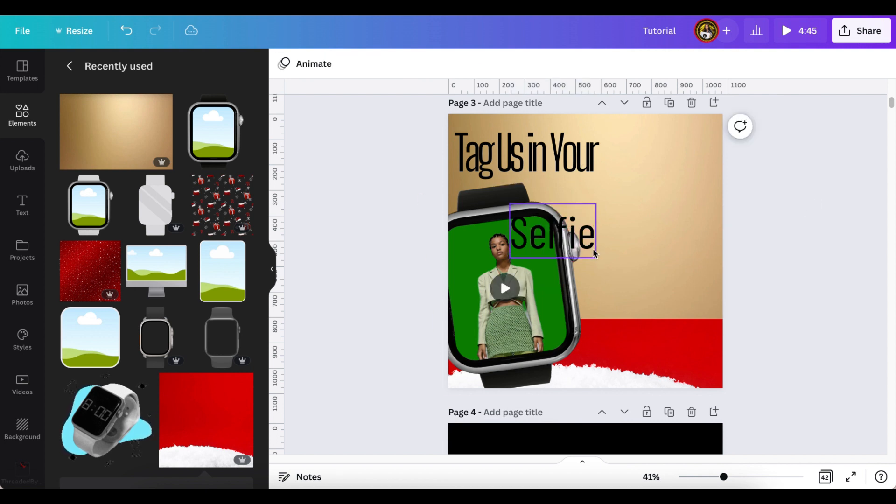
left_click_drag(561, 225, 638, 199)
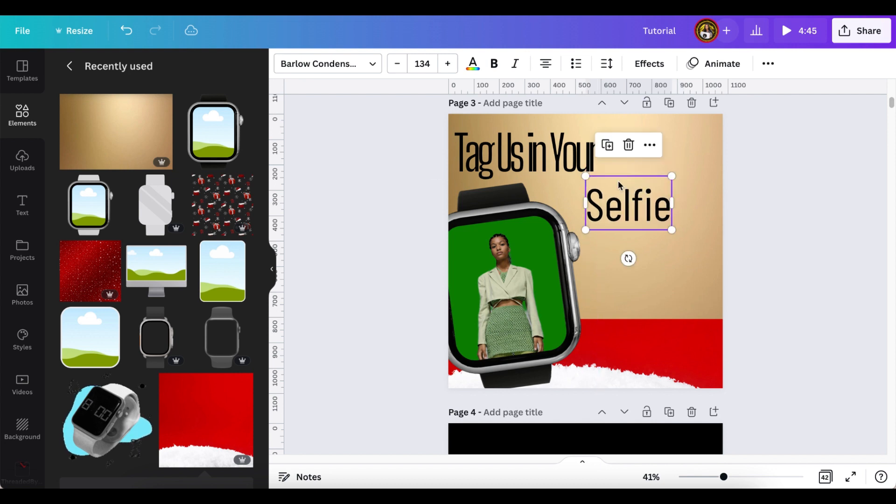
left_click(367, 63)
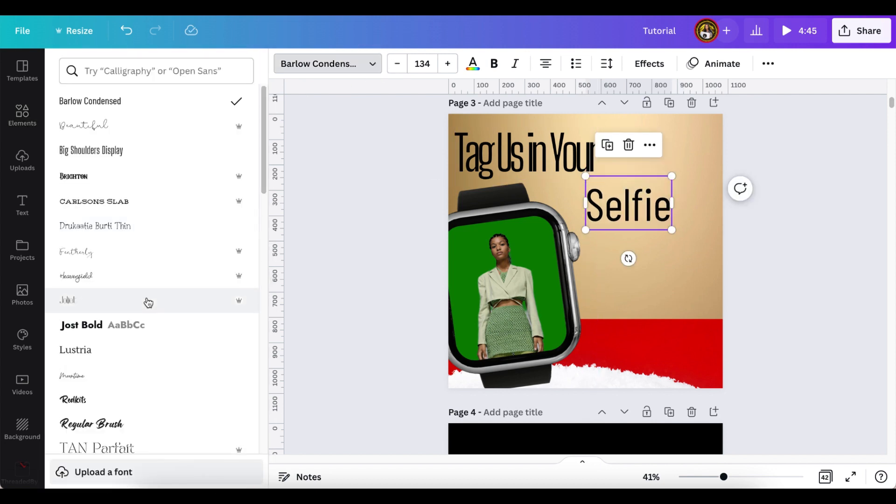
scroll(148, 303, "down", 3)
scroll(148, 294, "up", 3)
left_click(93, 124)
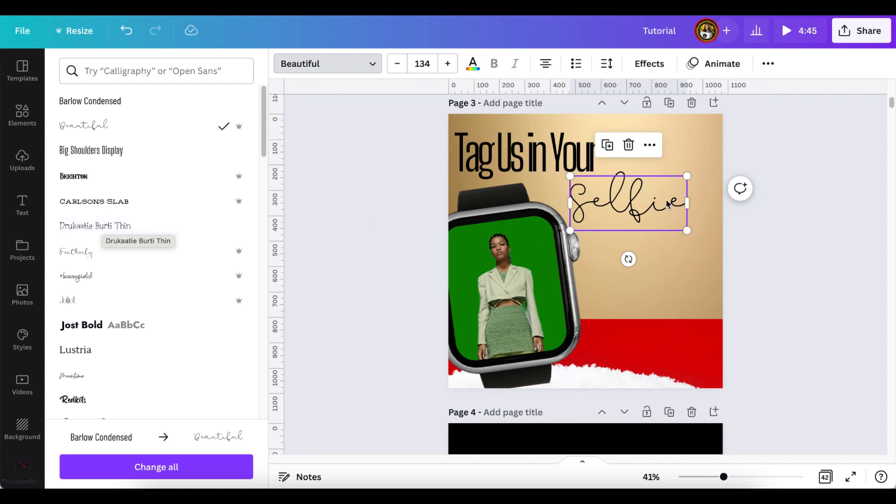
Tilt "Selfie" slightly counterclockwise so it overlaps the end of the heading, and shift the heading inward from the page corner
left_click_drag(653, 203, 627, 191)
mouse_move(602, 246)
left_mouse_down()
mouse_move(605, 239)
mouse_move(606, 246)
left_mouse_up()
left_click(541, 152)
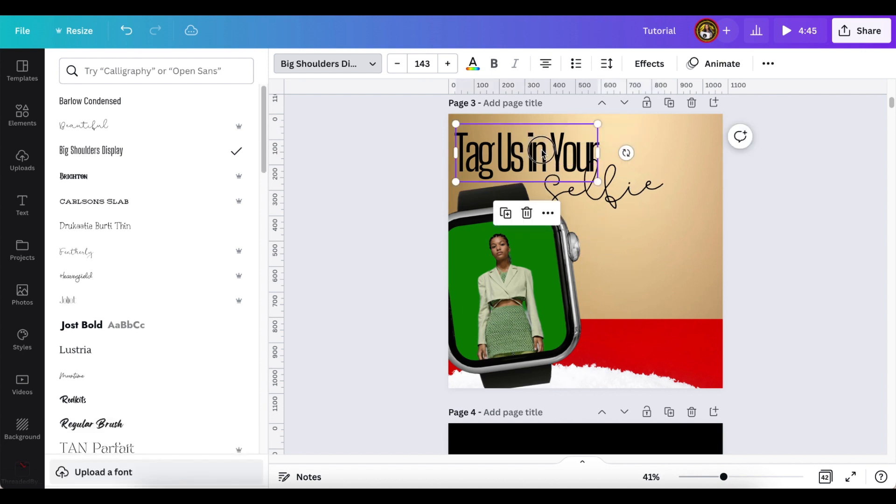
left_click_drag(541, 153, 545, 151)
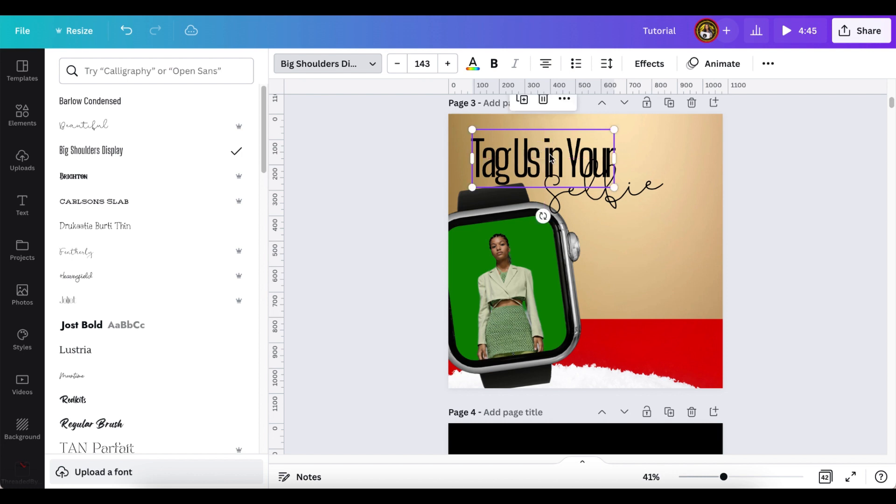
left_click(630, 189)
left_click_drag(630, 190, 629, 189)
Color the "Selfie" text green and apply the Lift effect to it
left_click(473, 64)
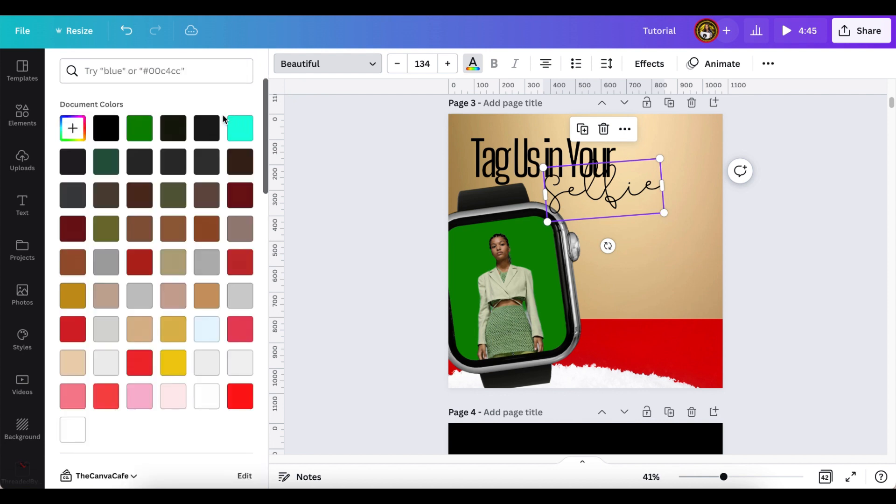
left_click(140, 128)
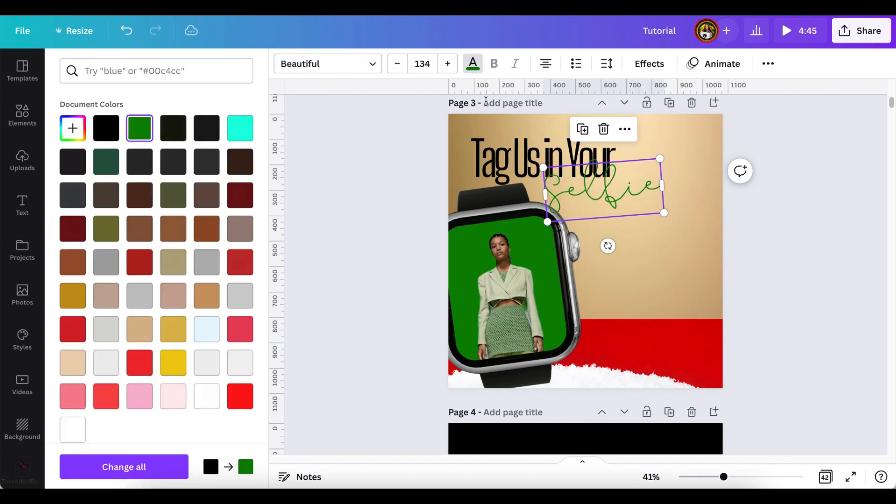
left_click(648, 63)
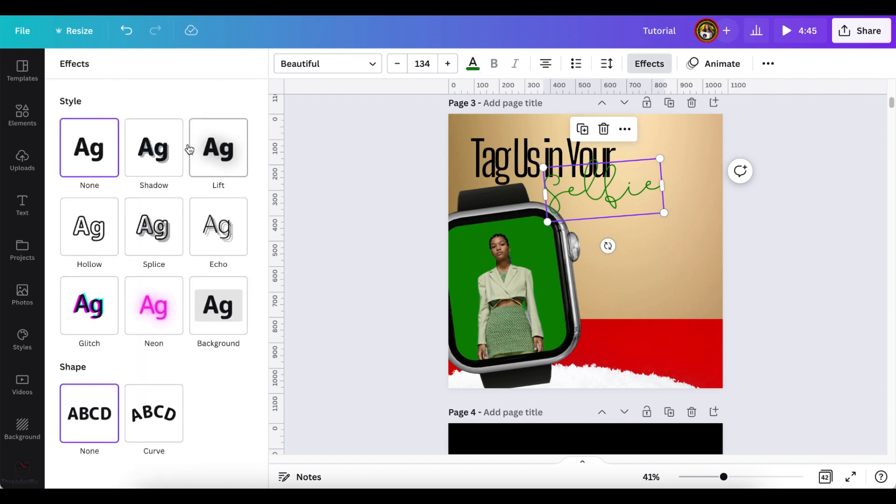
left_click(228, 158)
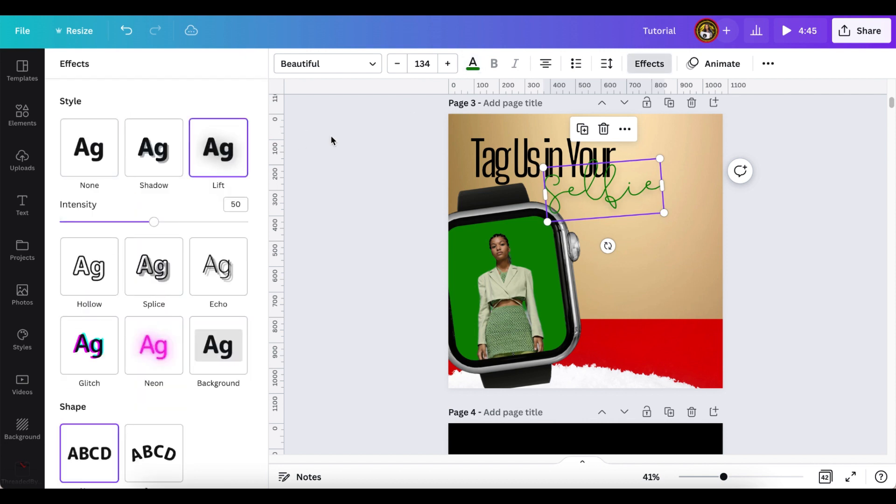
left_click(331, 138)
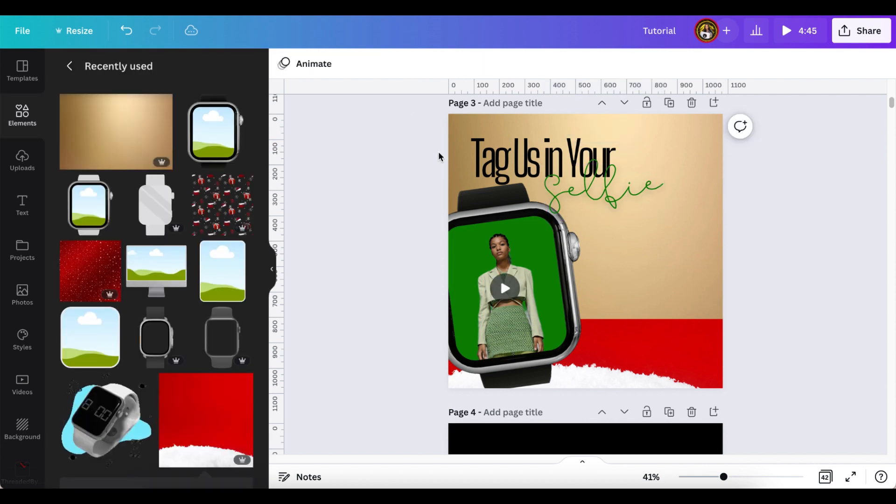
Reduce the "Tag Us in Your" heading to about size 132, and reposition it and "Selfie" so they overlap neatly
left_click(514, 161)
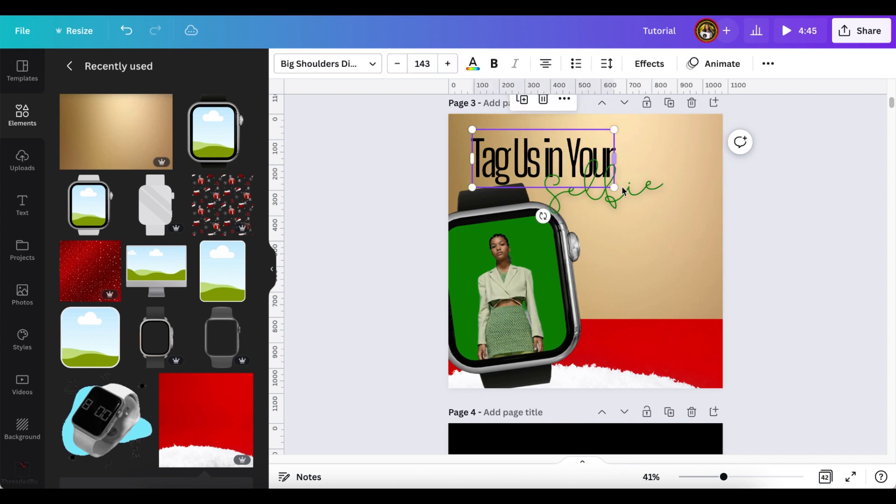
left_click_drag(614, 187, 604, 183)
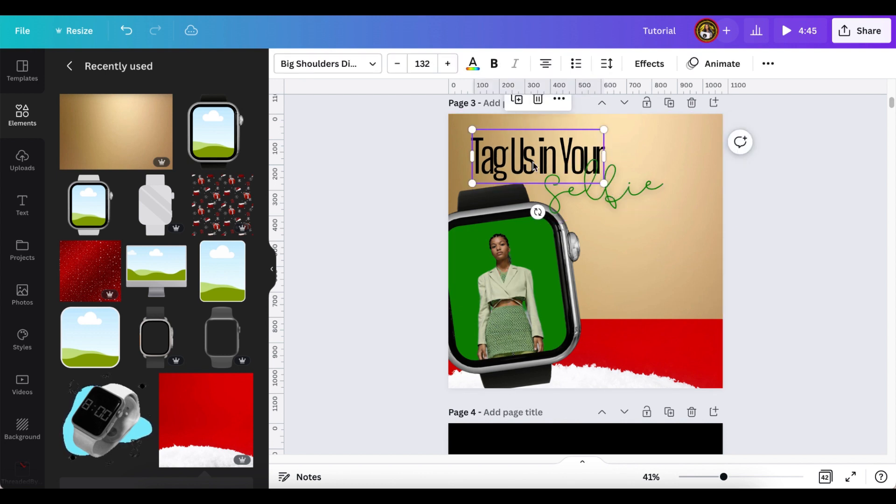
left_click_drag(534, 165, 545, 168)
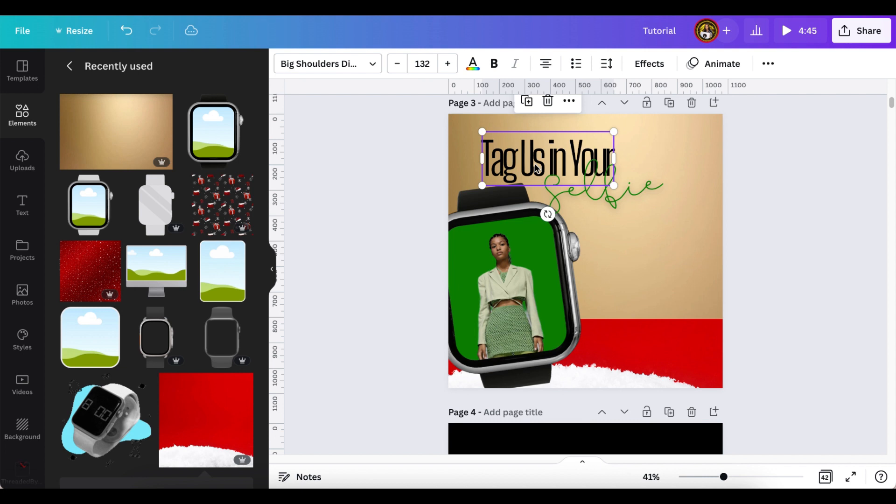
left_click(631, 194)
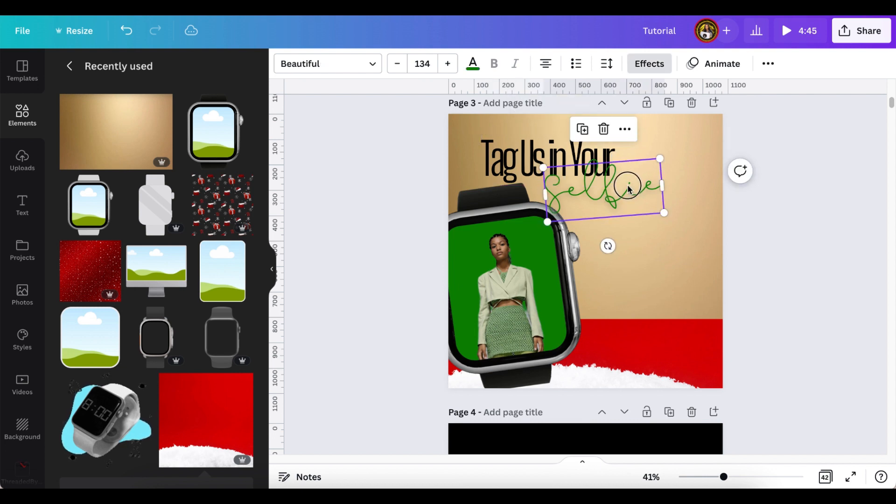
left_click_drag(634, 189, 628, 191)
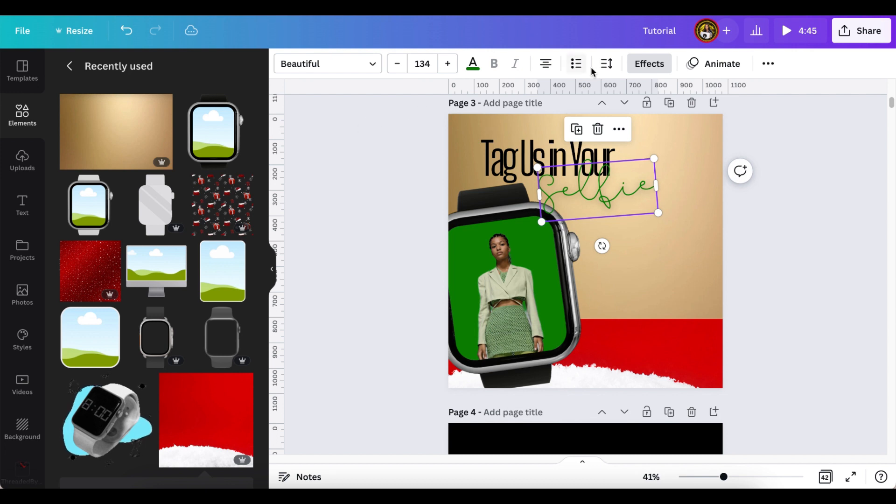
Change the "Selfie" text effect to Neon with an intensity of 97
left_click(649, 64)
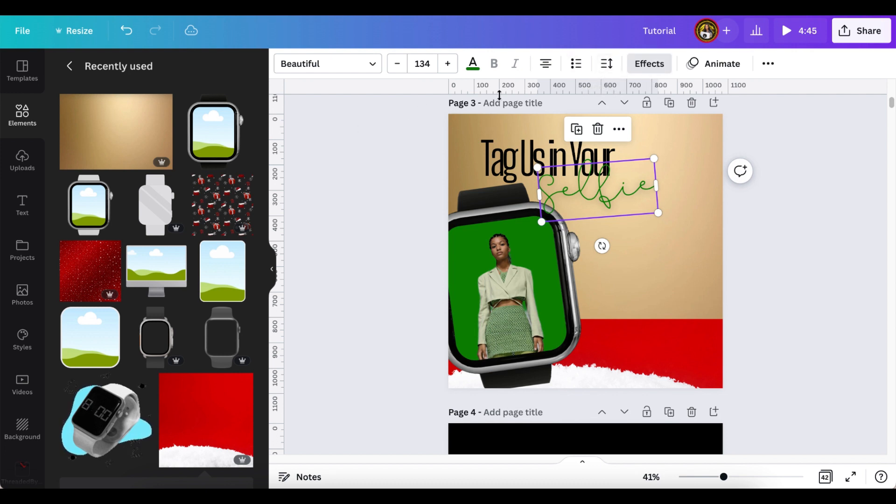
left_click(152, 350)
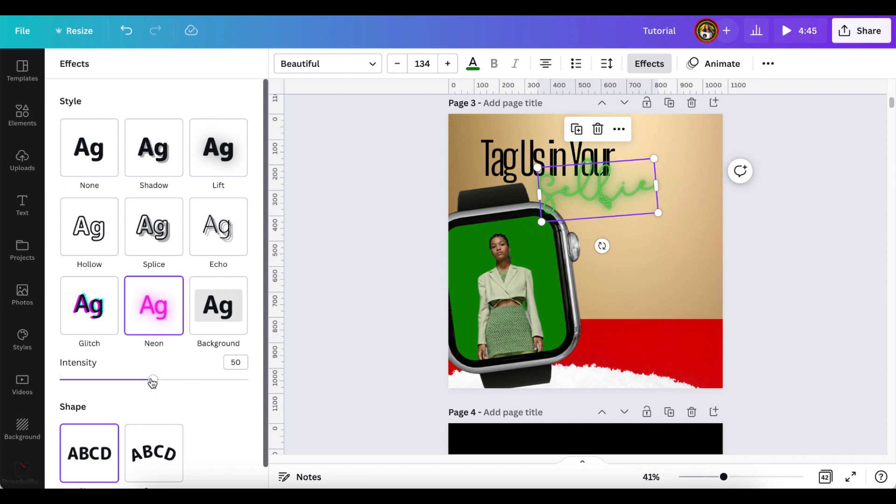
left_click_drag(153, 381, 244, 396)
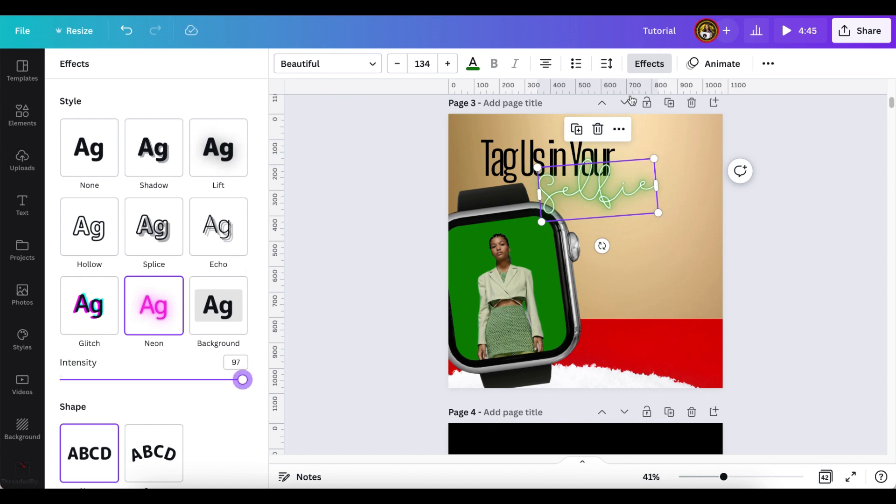
Duplicate the neon "Selfie" text, give the copy the Lift effect, and place it directly over the original
left_click(582, 133)
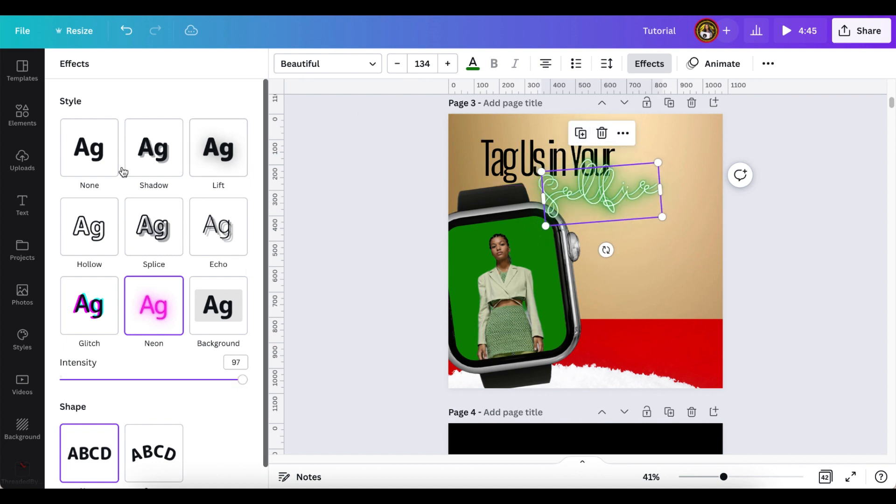
left_click(217, 148)
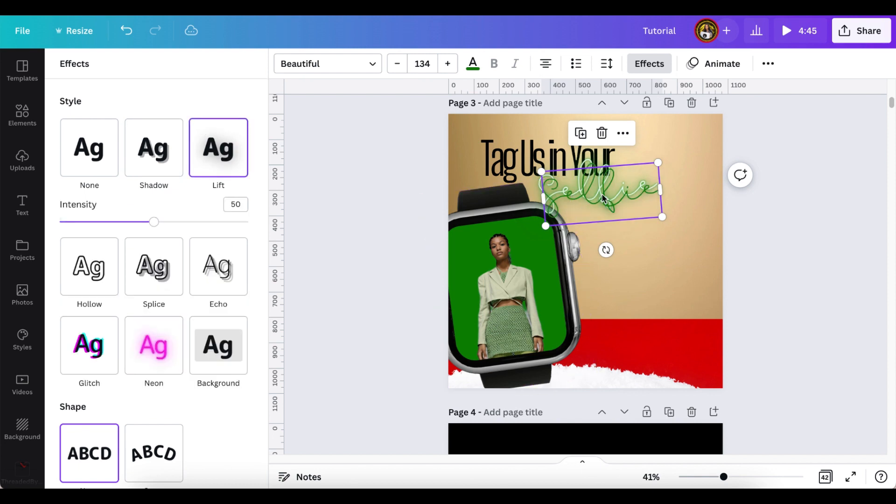
left_click_drag(603, 199, 602, 191)
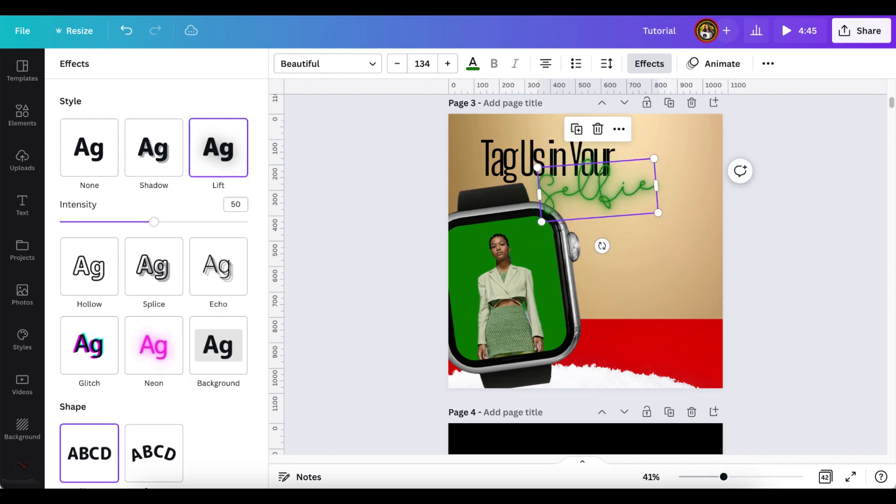
Fine-align the top "Selfie" copy over the neon layer by nudging it slightly to the right
left_click_drag(724, 483, 738, 477)
scroll(702, 229, "up", 4)
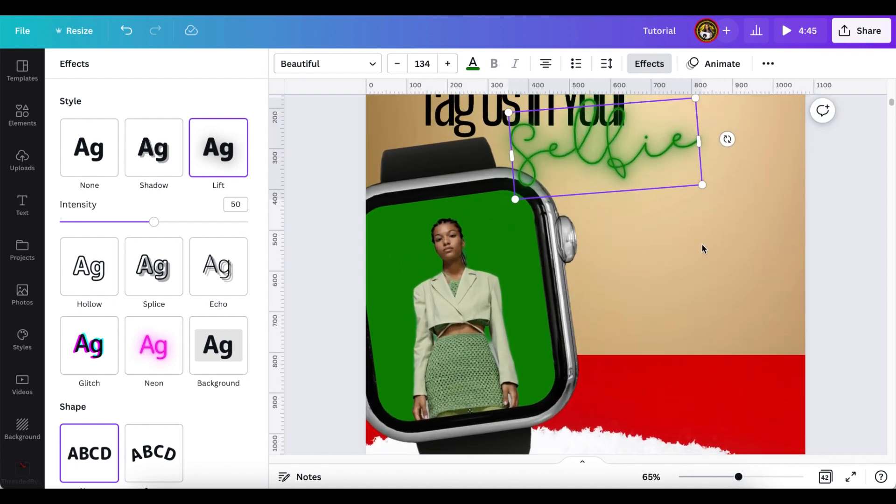
scroll(709, 373, "down", 2)
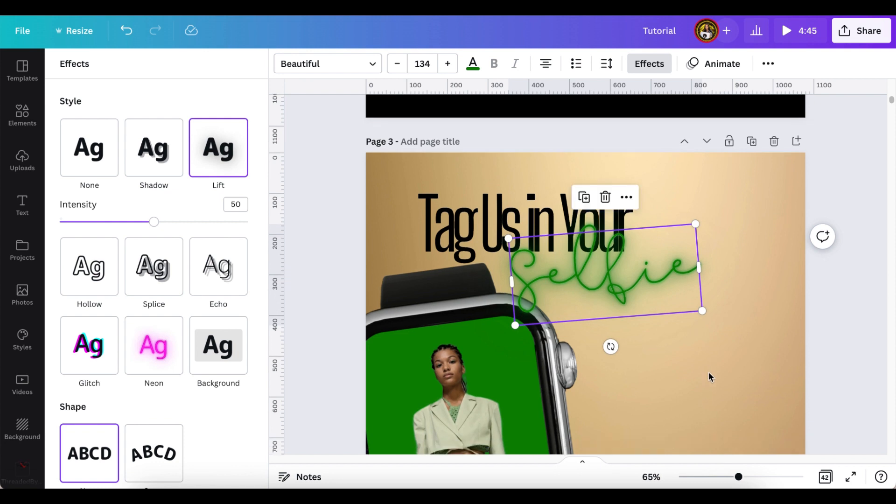
scroll(707, 371, "down", 4)
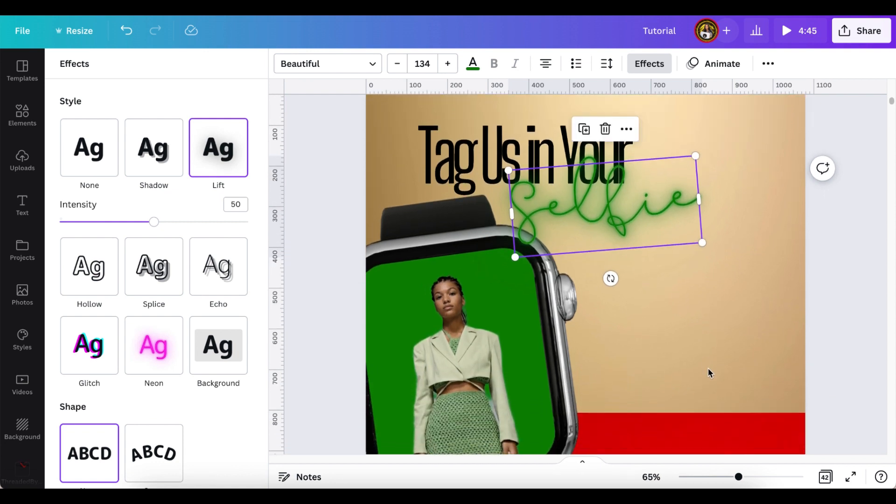
left_click(694, 329)
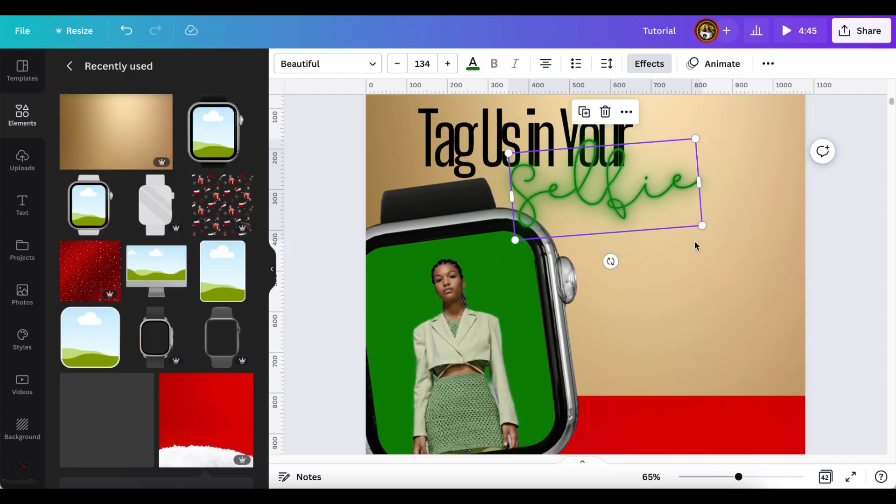
left_click(680, 219)
left_click(731, 343)
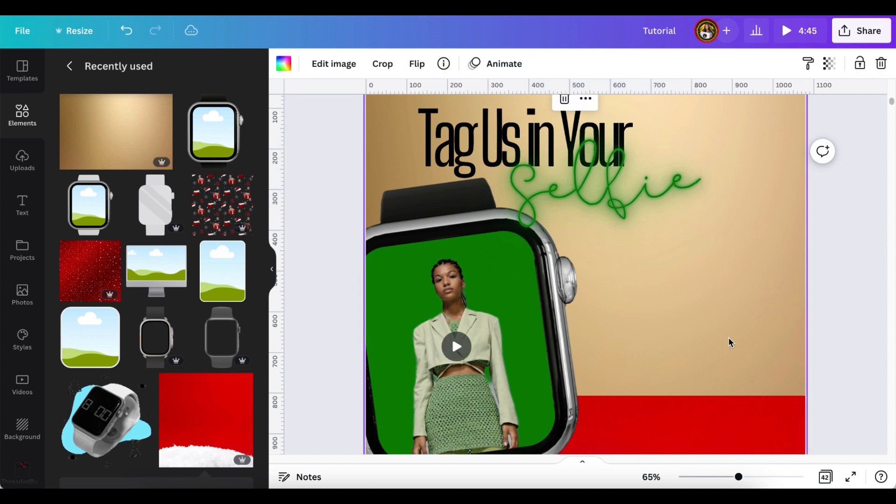
left_click(687, 216)
left_click(687, 216)
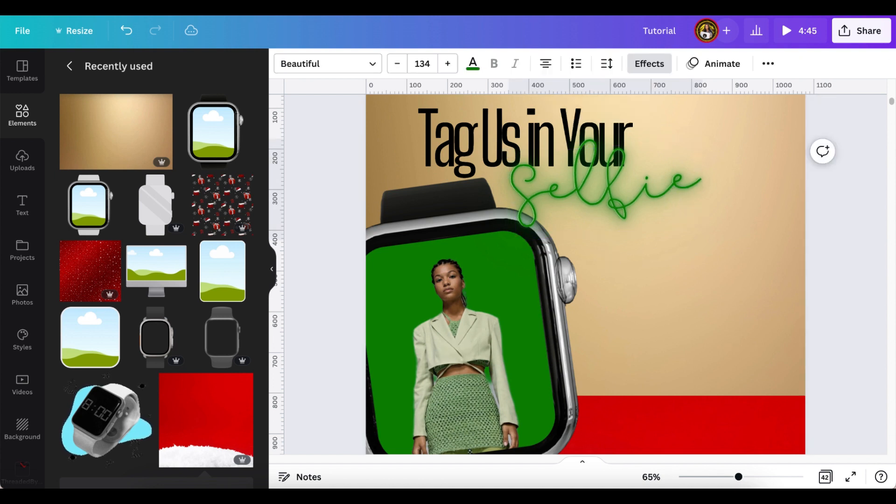
key("Escape")
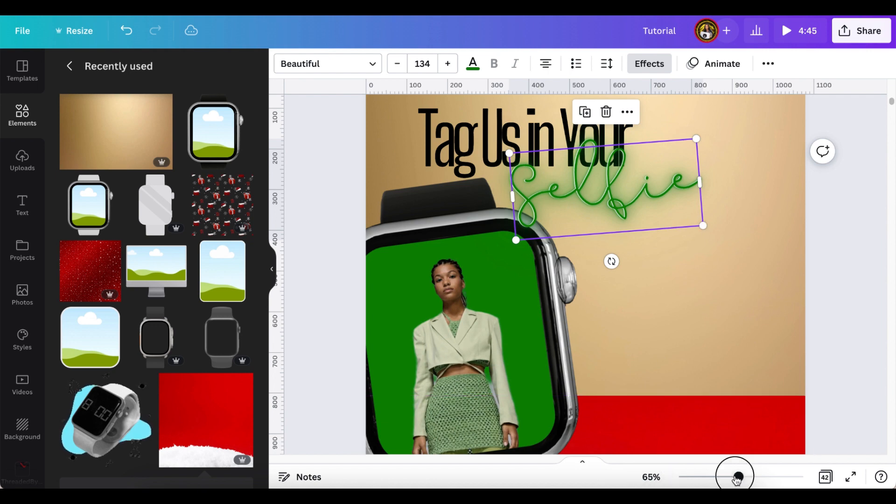
mouse_move(737, 479)
left_mouse_down()
mouse_move(721, 479)
mouse_move(730, 477)
left_mouse_up()
left_click(787, 297)
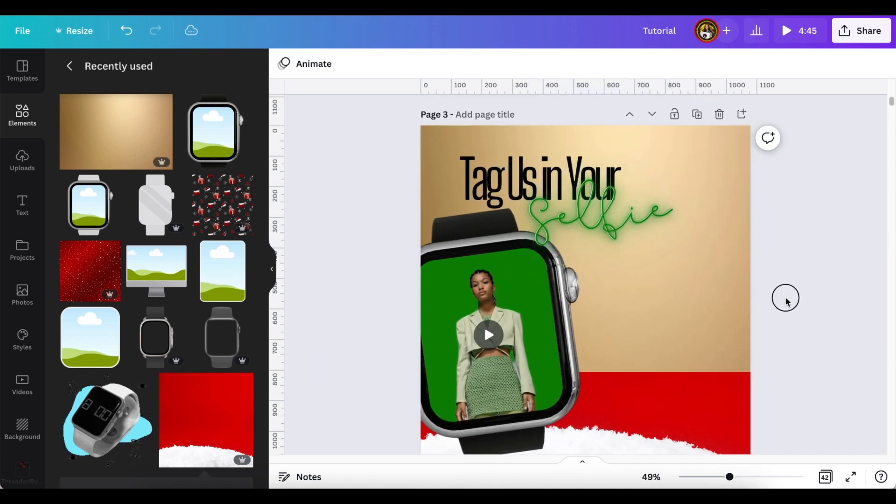
Try black and white on the top "Selfie" copy and settle on bright red as its text color
left_click(606, 215)
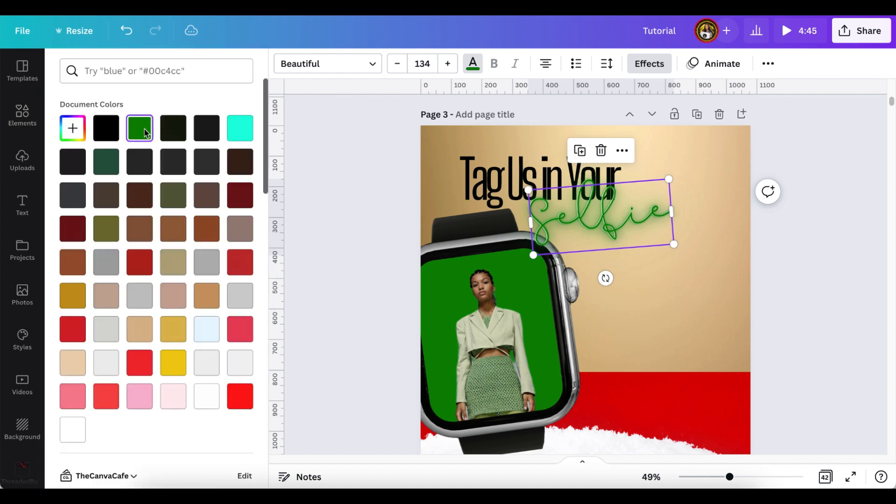
left_click(103, 135)
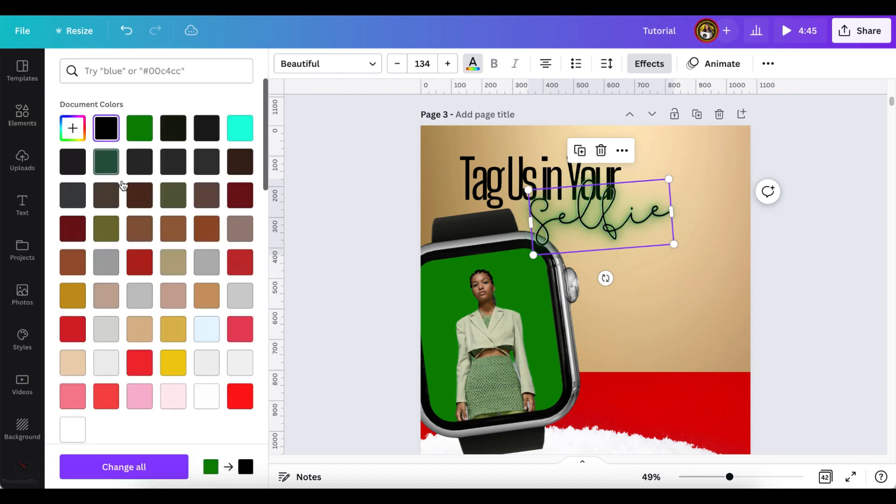
left_click(202, 408)
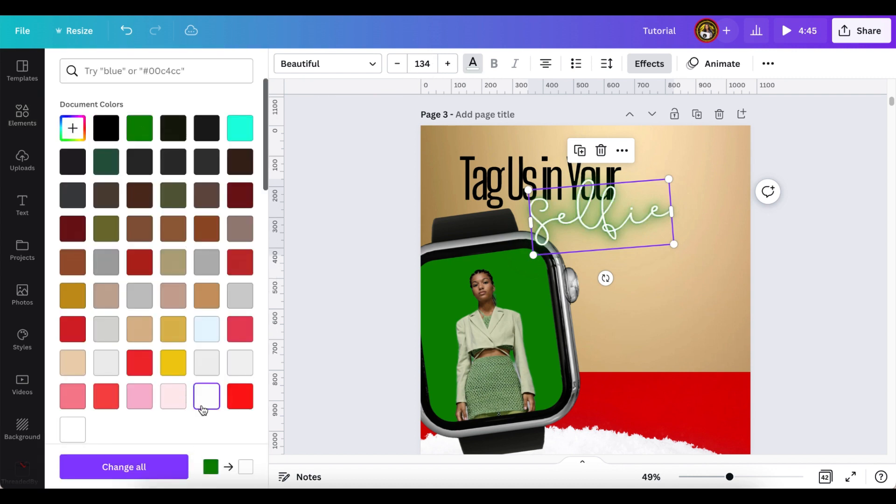
left_click(239, 402)
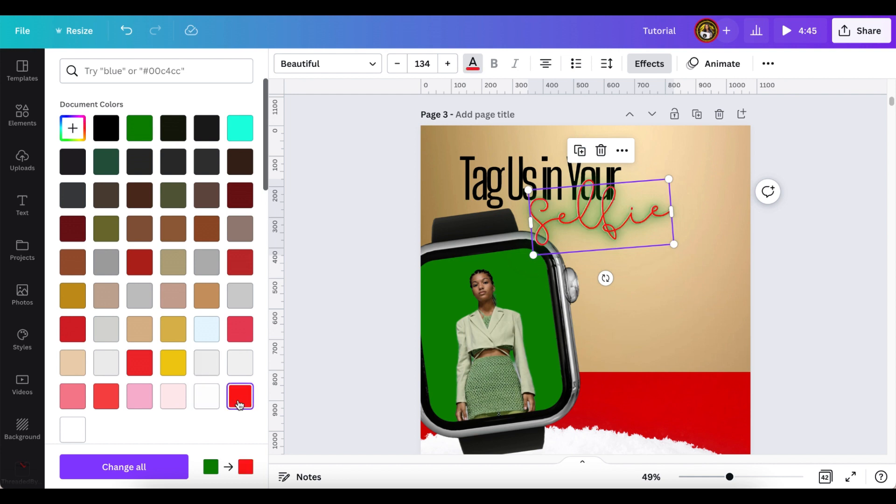
left_click(328, 336)
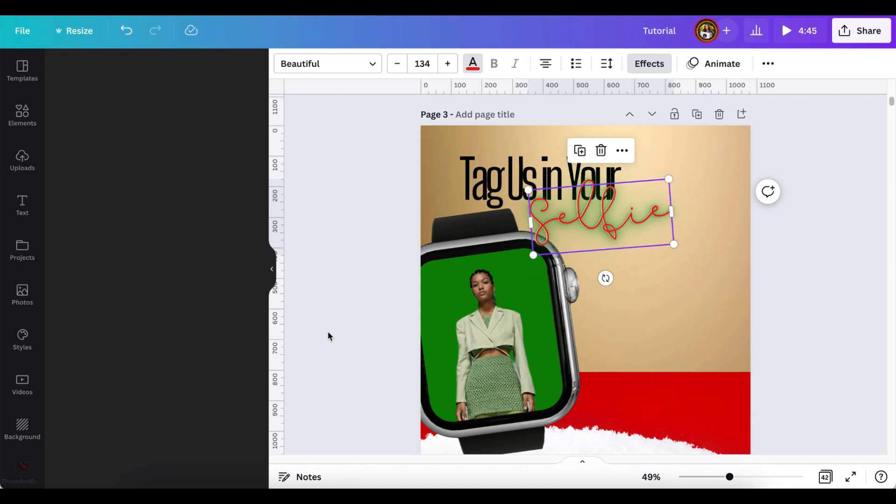
Search the elements library for "christmas tree" and show all of the photo results
scroll(327, 335, "down", 3)
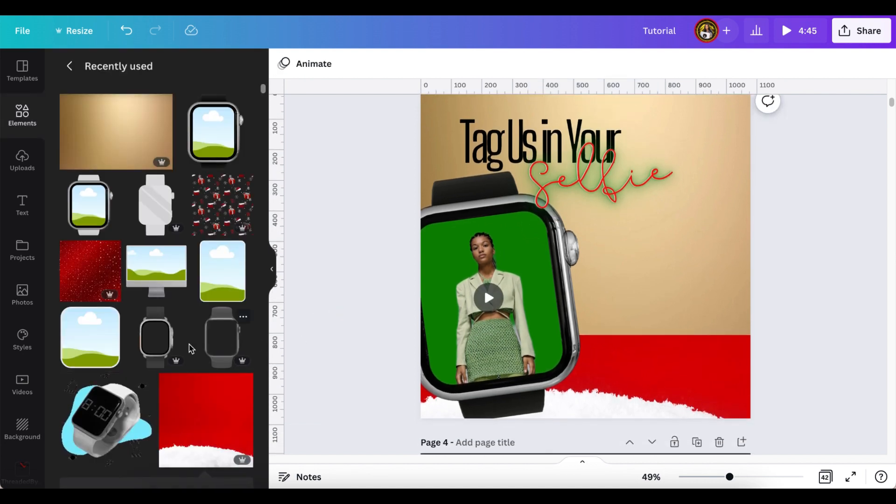
left_click(68, 68)
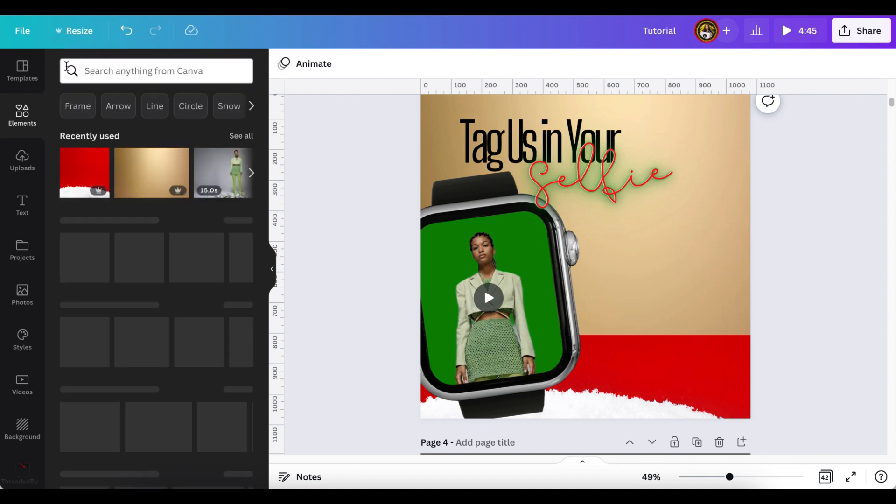
left_click(198, 74)
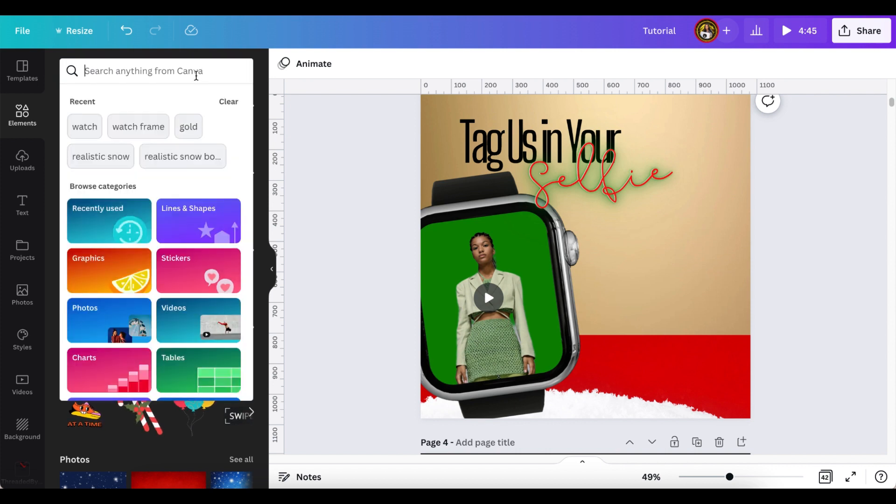
type("christ")
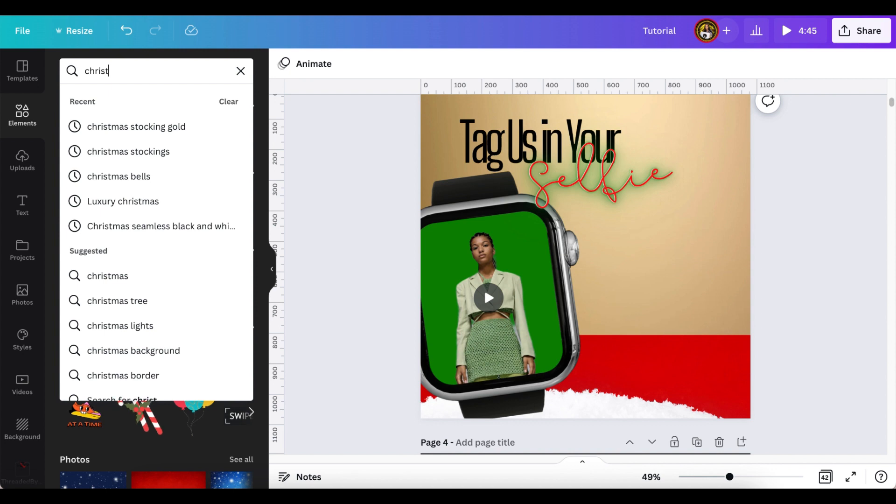
type("mas ")
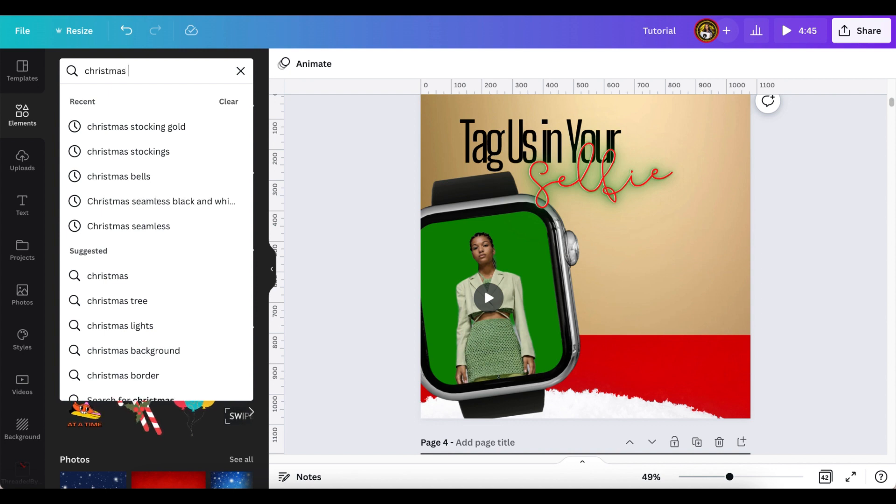
type("tree")
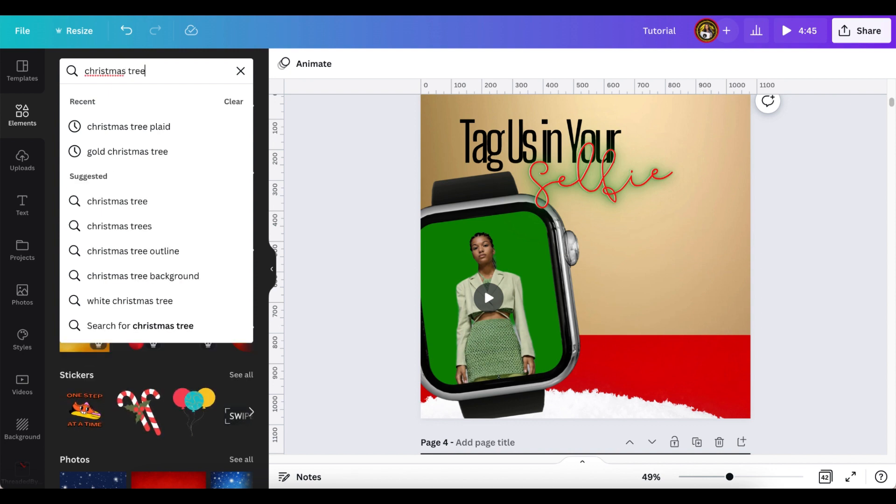
key("Return")
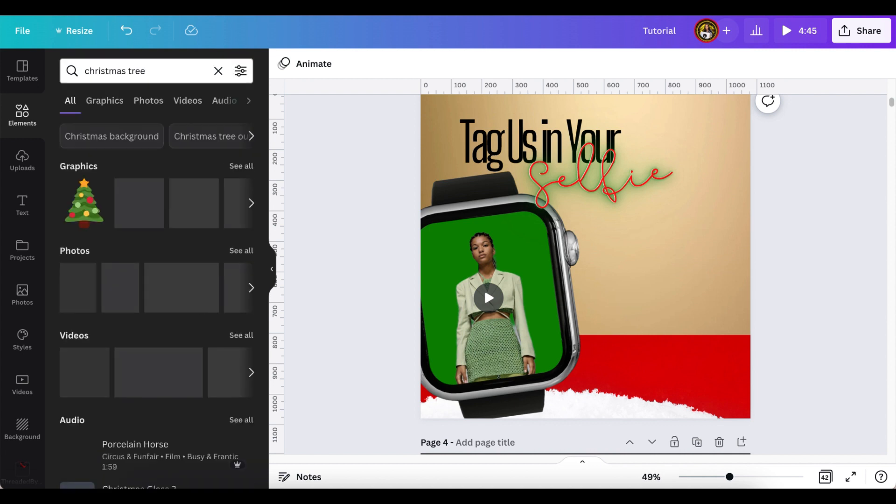
left_click(231, 252)
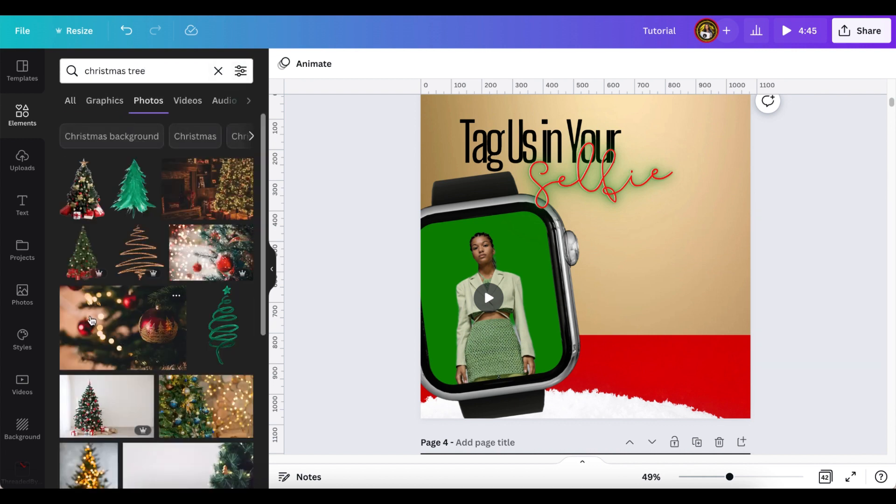
Try the green Christmas tree with red gift boxes at the right side of page 3, and remove it
scroll(97, 332, "down", 5)
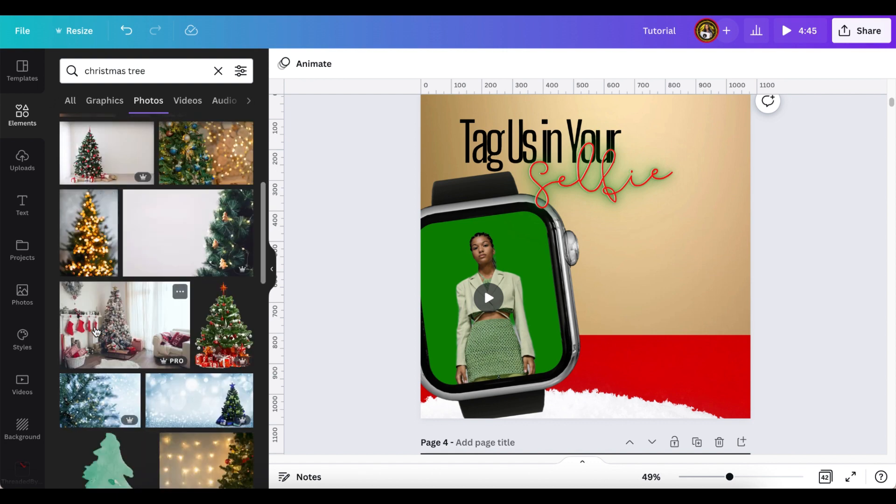
left_click(234, 343)
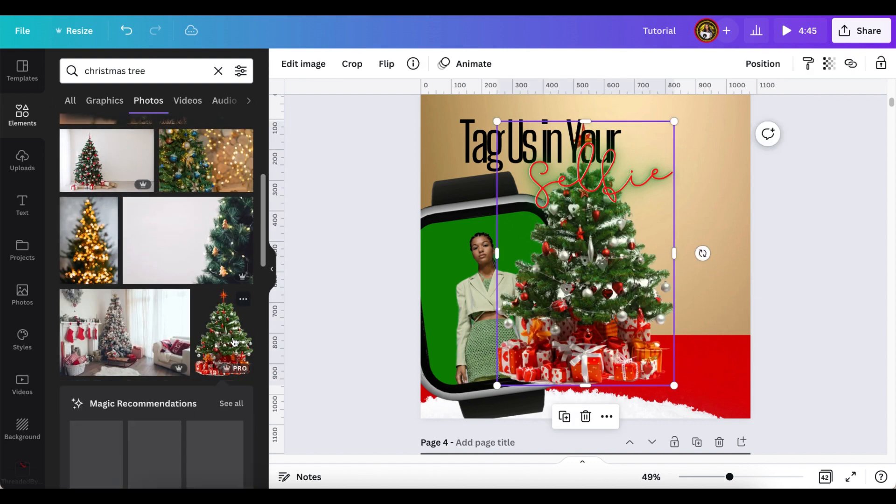
scroll(150, 363, "down", 2)
scroll(150, 363, "down", 6)
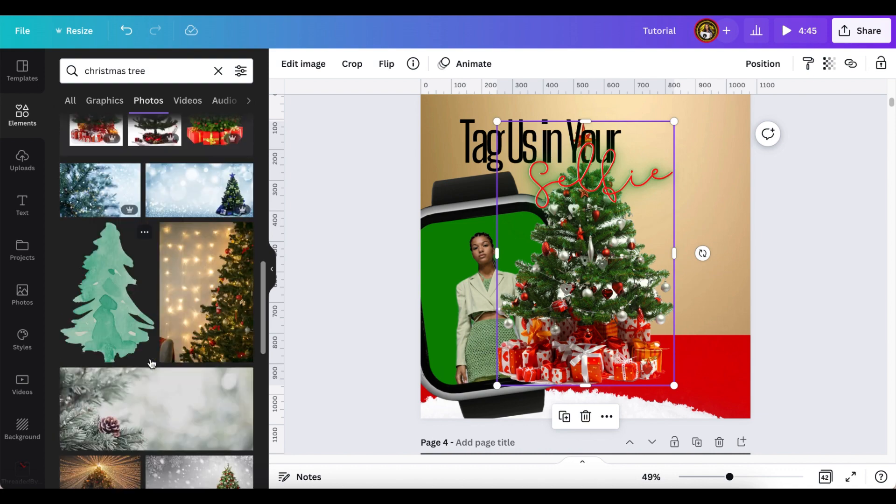
scroll(151, 360, "down", 7)
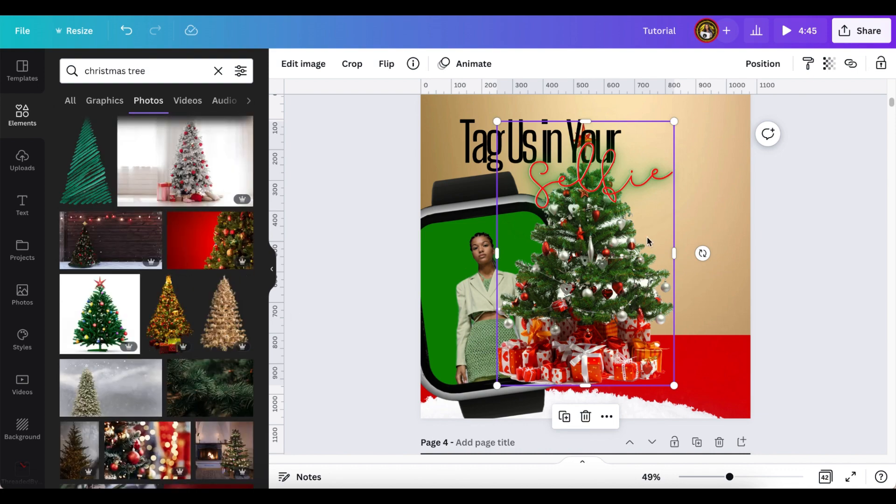
left_click_drag(615, 279, 759, 294)
left_click(729, 106)
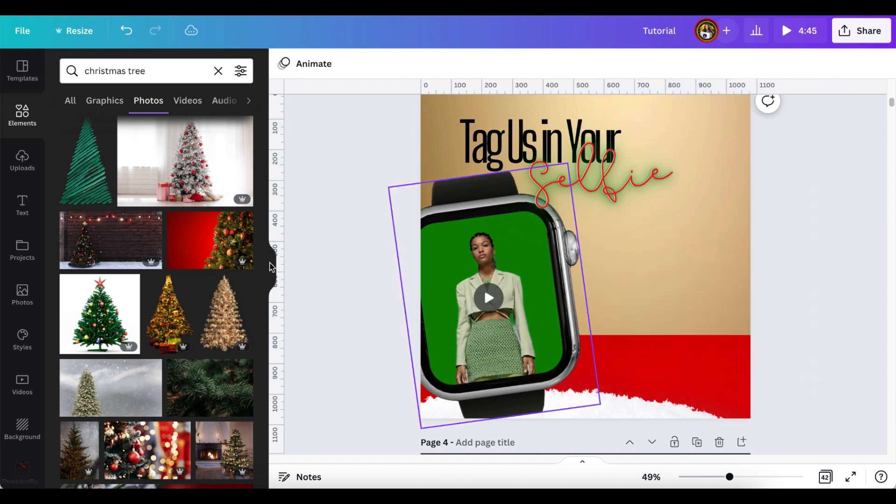
Add the plain gold Christmas tree photo to page 3 and place it partly beyond the page's right edge
left_click(225, 316)
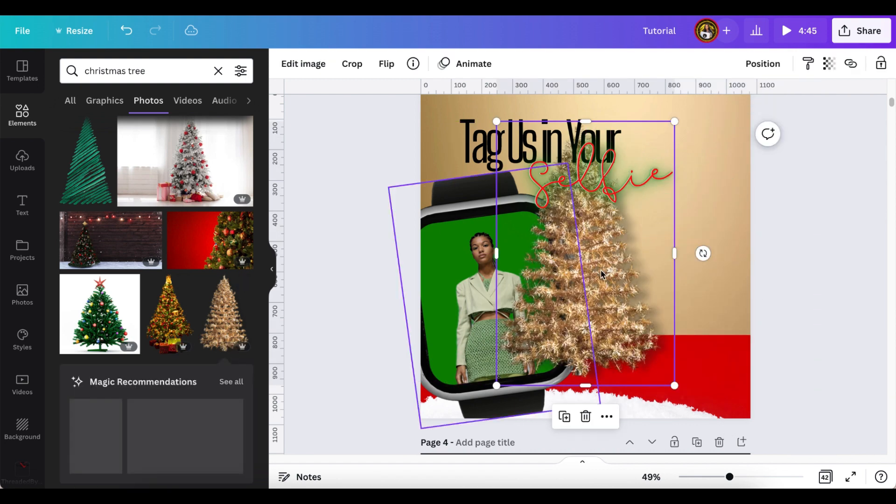
left_click_drag(602, 270, 723, 303)
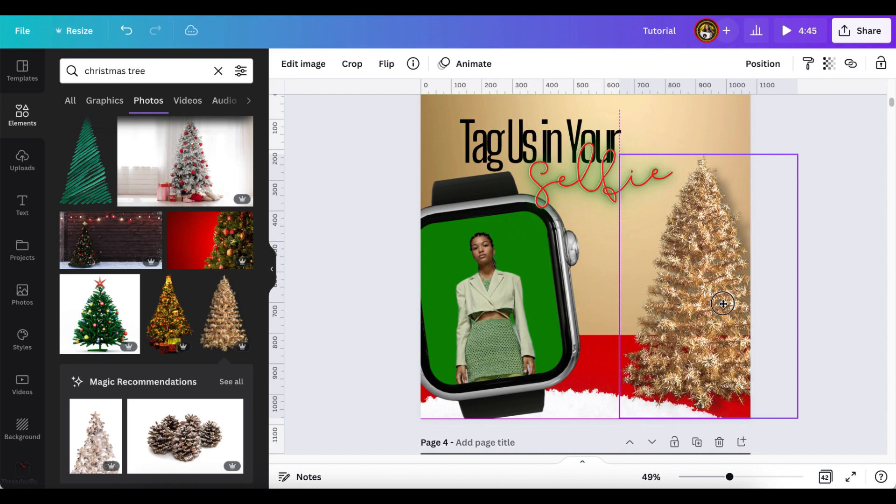
left_click_drag(723, 303, 746, 322)
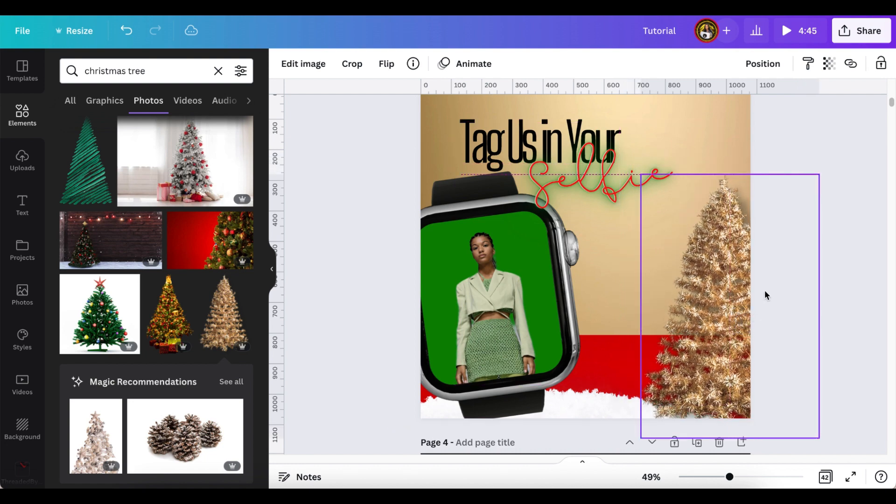
scroll(813, 243, "down", 7)
scroll(798, 238, "up", 5)
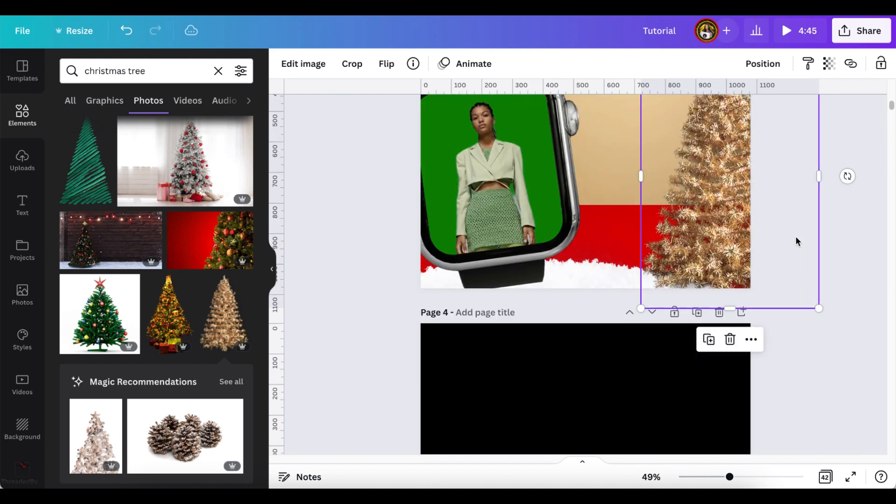
scroll(796, 237, "up", 4)
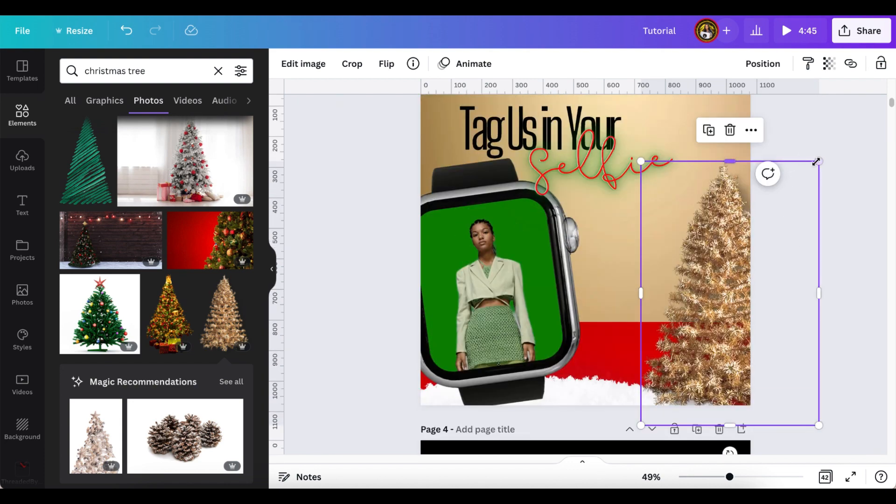
Move the gold tree to the page's left edge over the watch and enlarge it
left_click_drag(820, 161, 491, 231)
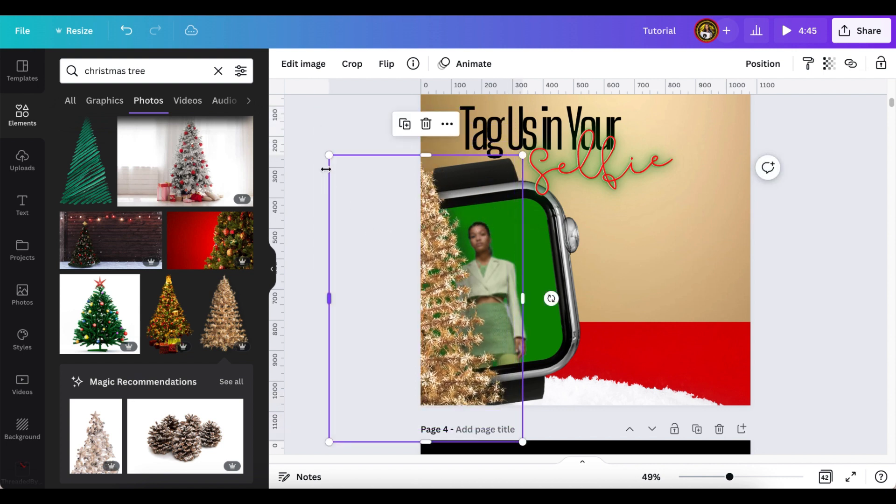
left_click_drag(328, 156, 299, 112)
left_click_drag(331, 186, 340, 187)
Send the gold tree to the back, shift it right behind the watch, and bring it forward one level
left_click(774, 63)
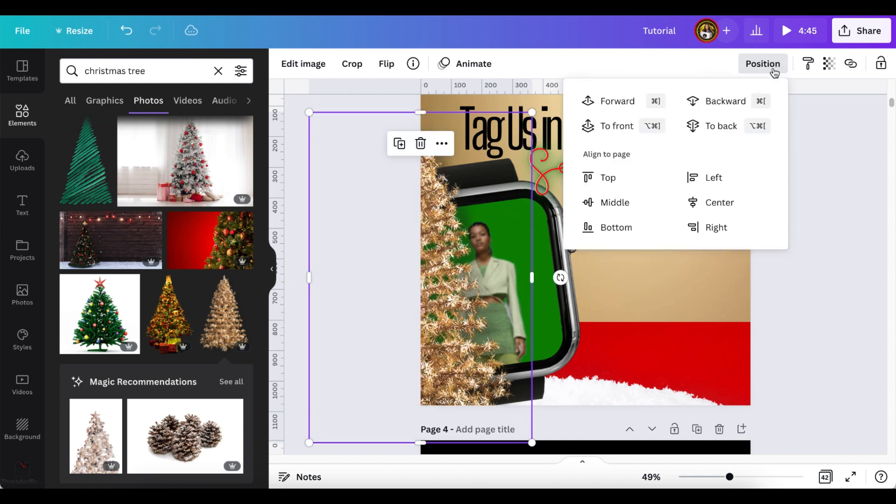
left_click(726, 133)
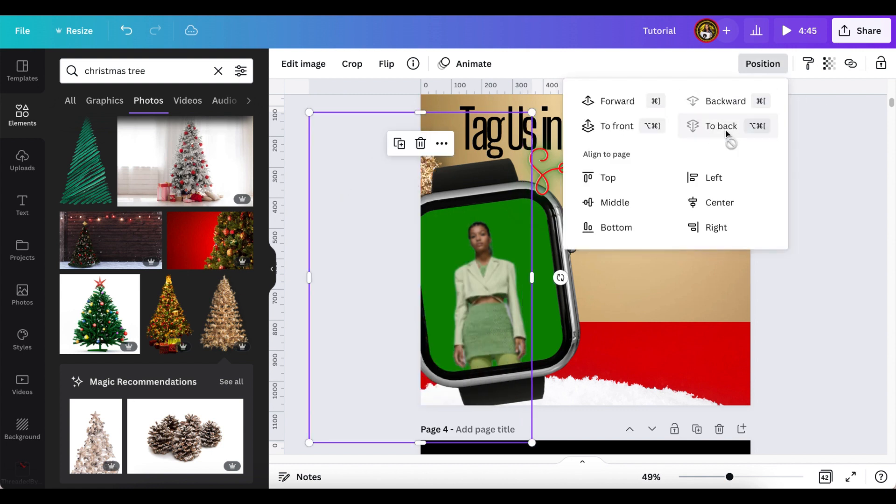
left_click(351, 165)
left_click_drag(350, 164, 398, 162)
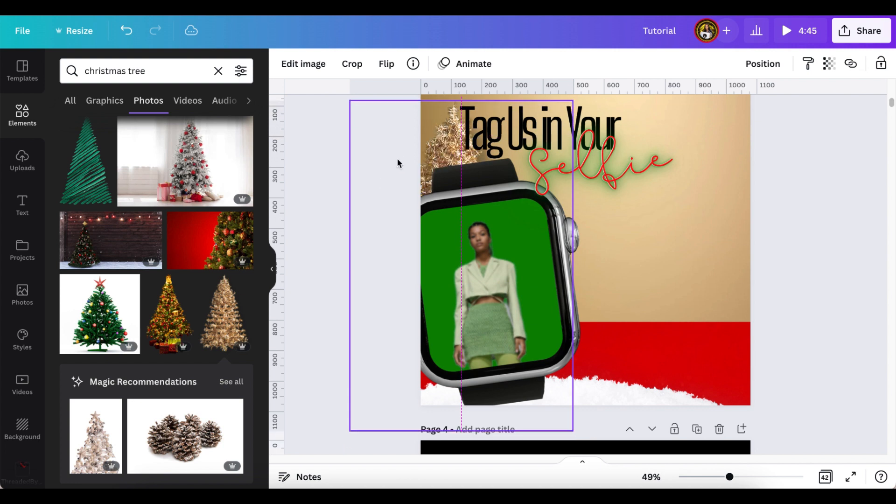
left_click(765, 65)
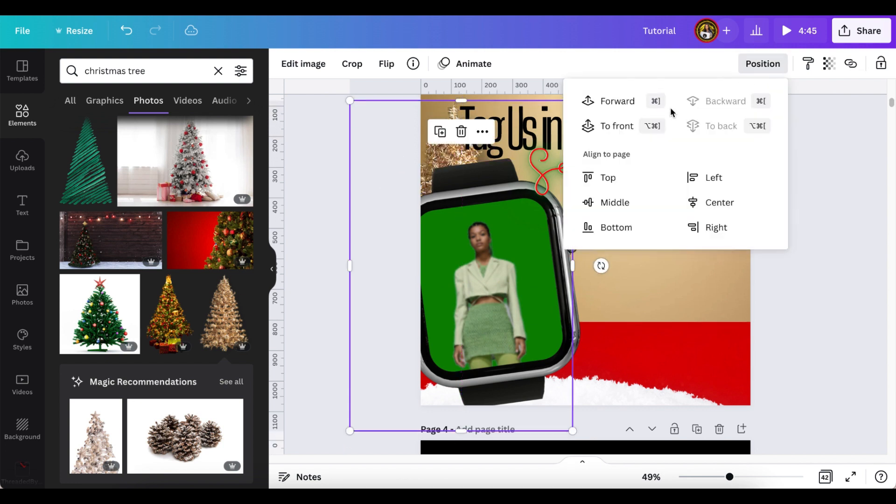
left_click(612, 106)
left_click(367, 176)
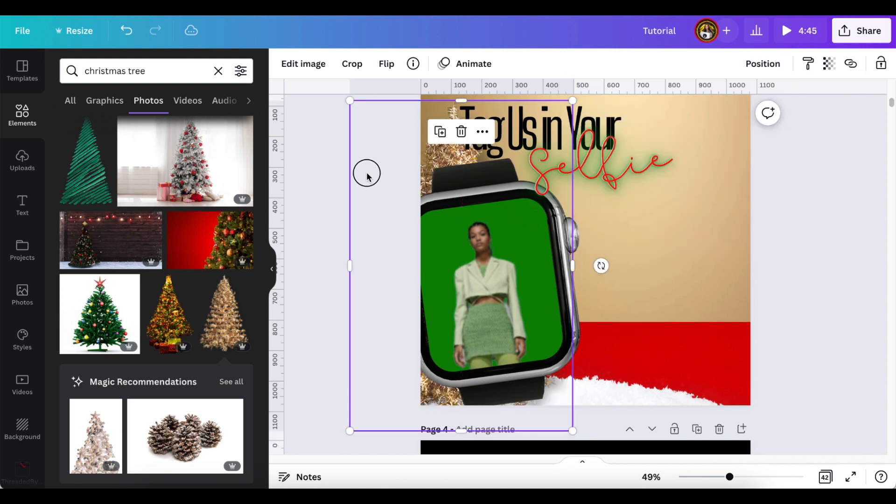
Move the gold tree up and further left so only its right half shows beside the title and watch
scroll(378, 188, "up", 2)
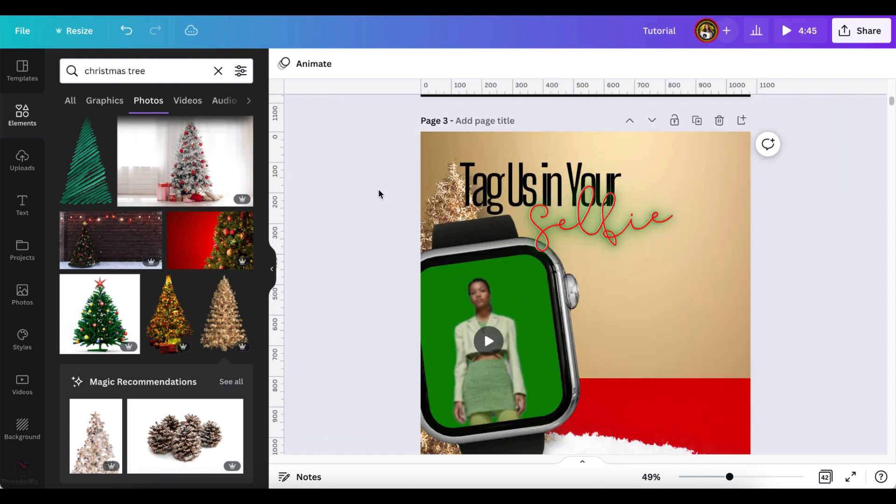
scroll(376, 203, "down", 5)
scroll(376, 203, "up", 6)
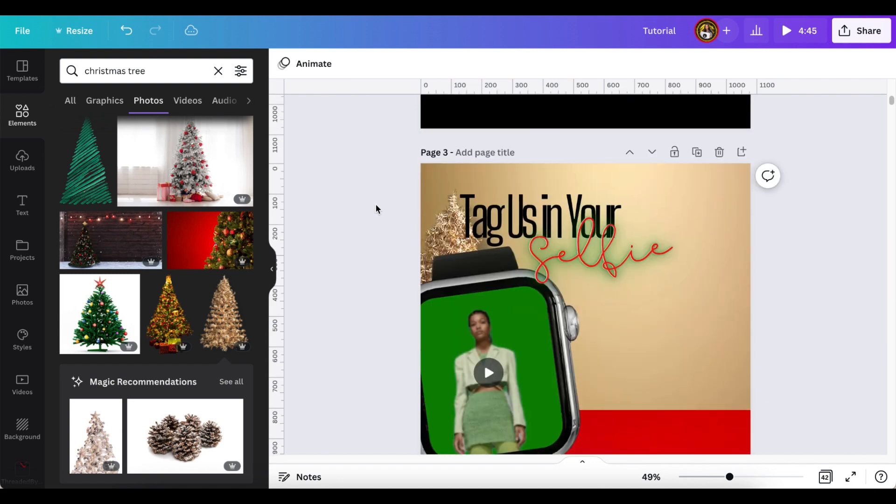
left_click_drag(449, 203, 423, 186)
scroll(777, 230, "down", 2)
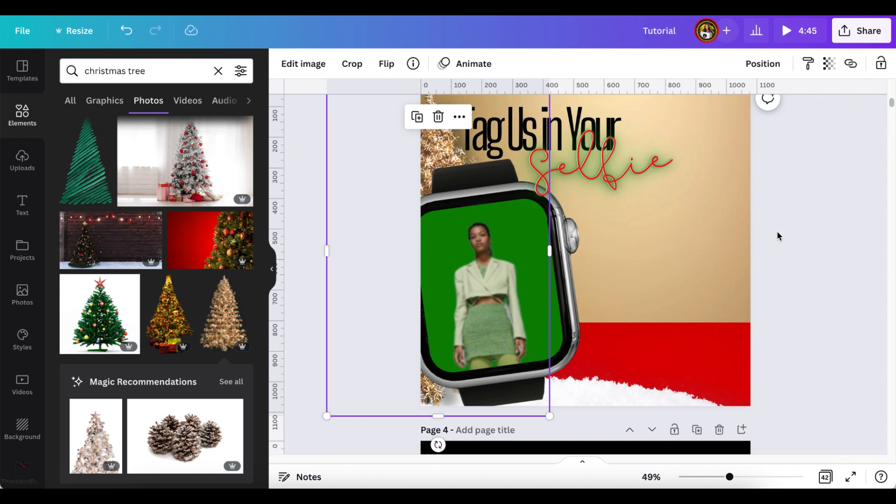
left_click(829, 234)
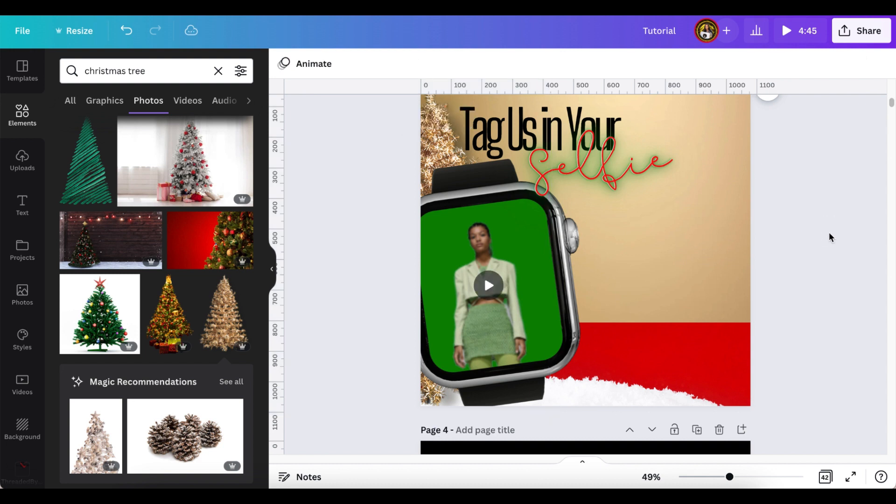
scroll(824, 241, "up", 1)
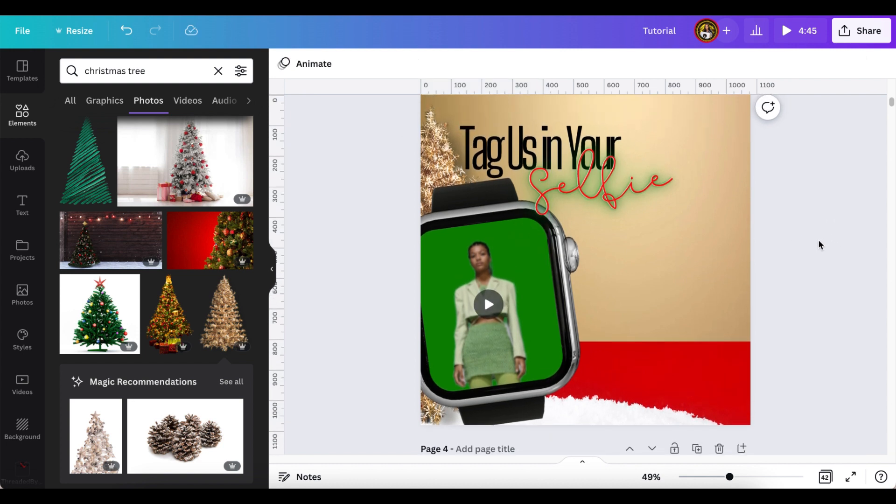
Try the lit, decorated Christmas tree with gift boxes at the page's lower right corner, and delete it
left_click(176, 325)
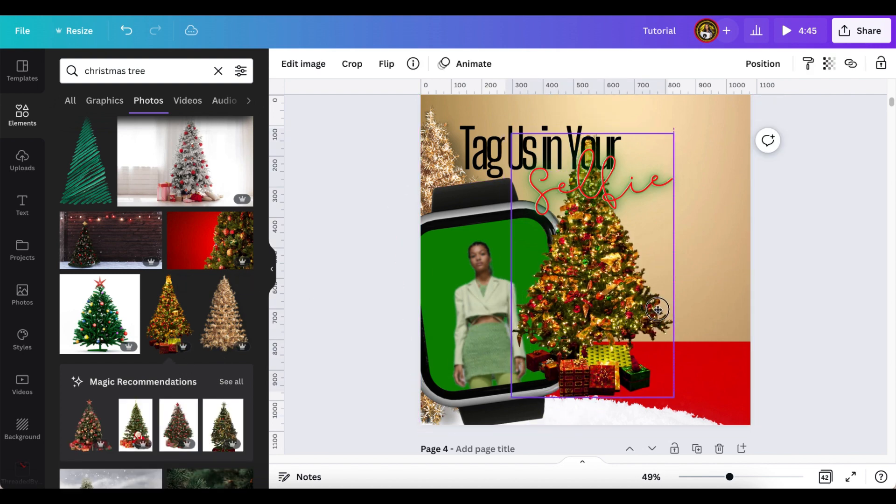
left_click_drag(657, 310, 795, 373)
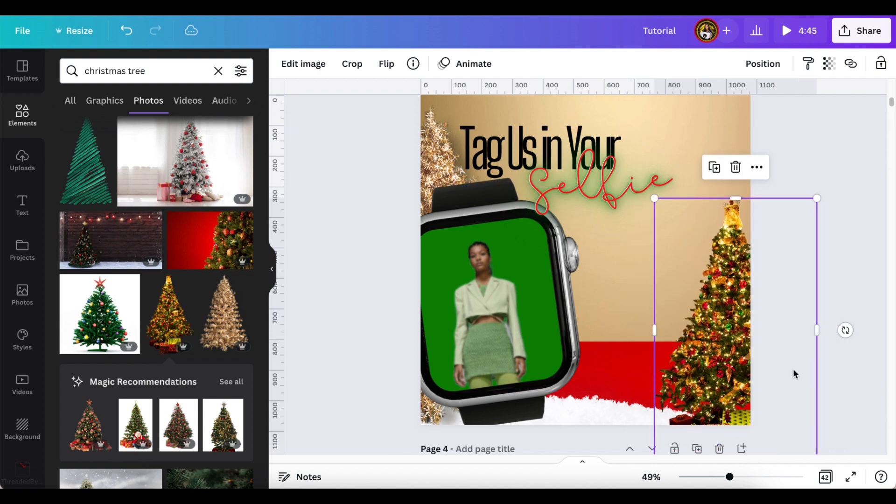
left_click(736, 167)
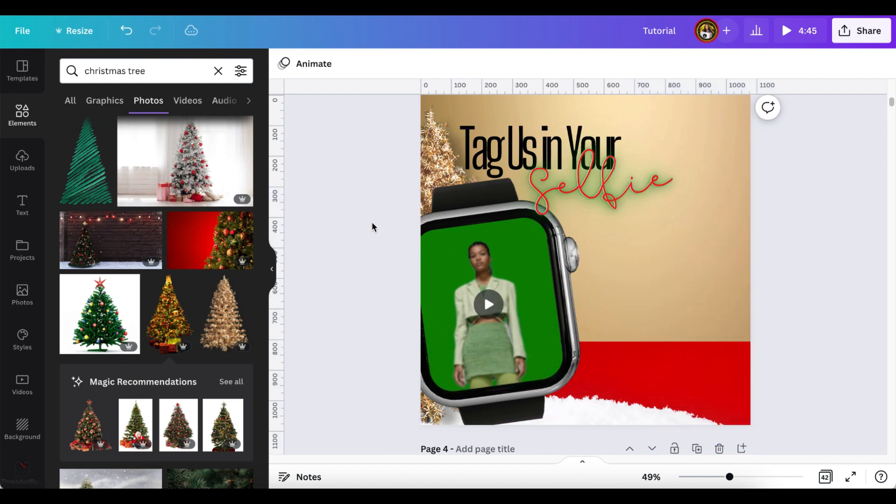
Duplicate the gold tree, shrink the copy, and place it partly beyond the page's right edge over the snow
left_click(440, 140)
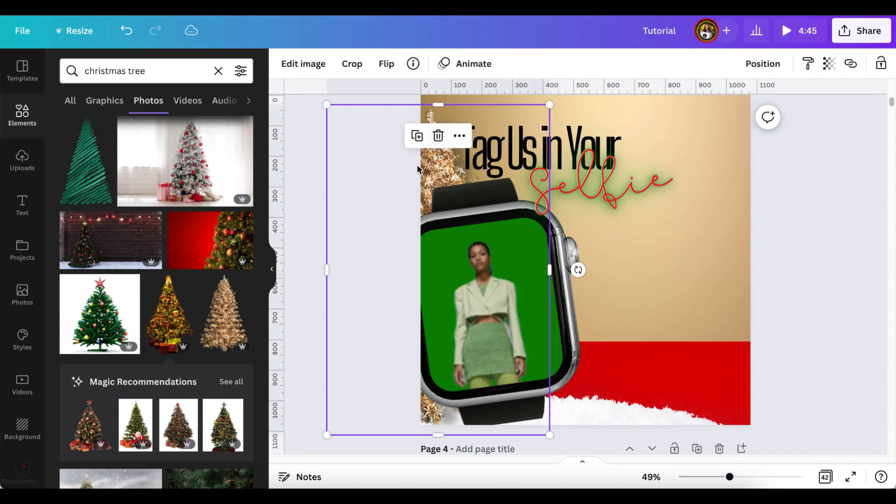
left_click(417, 136)
left_click_drag(372, 180, 695, 243)
scroll(710, 260, "down", 1)
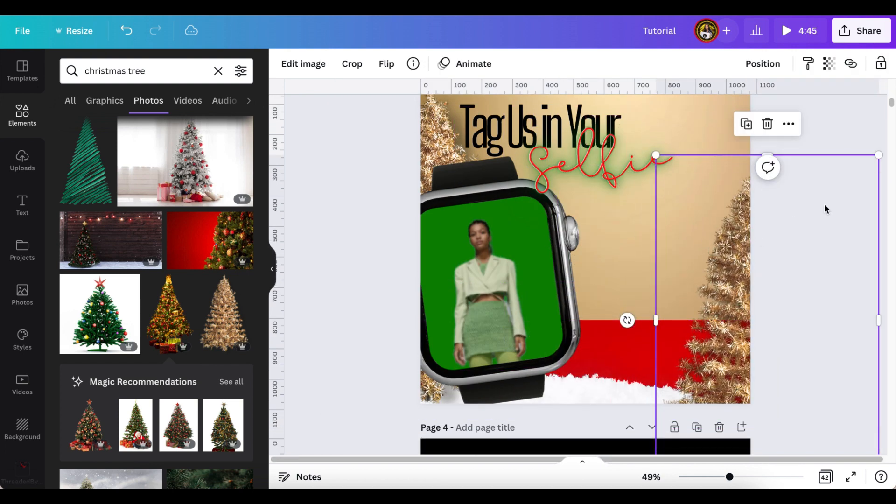
left_click_drag(878, 158, 808, 294)
left_click_drag(810, 260, 826, 228)
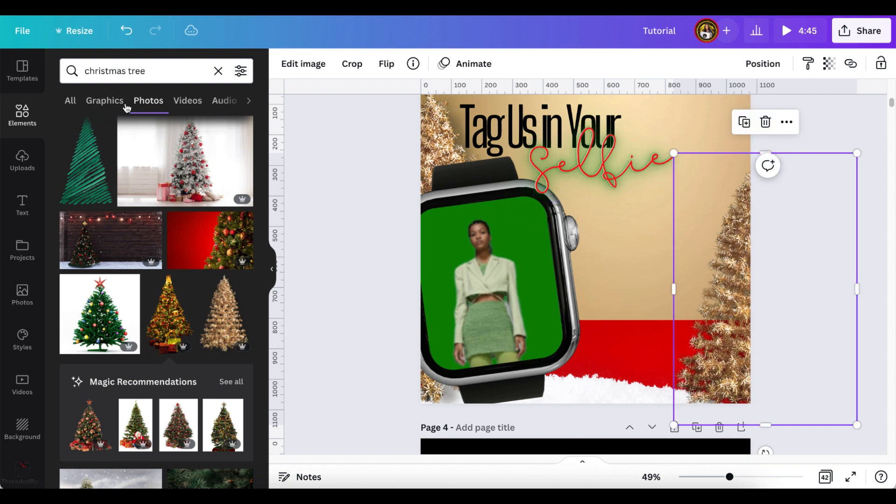
Replace the element search with "christmas gifts" and show all the photo results
left_click(216, 74)
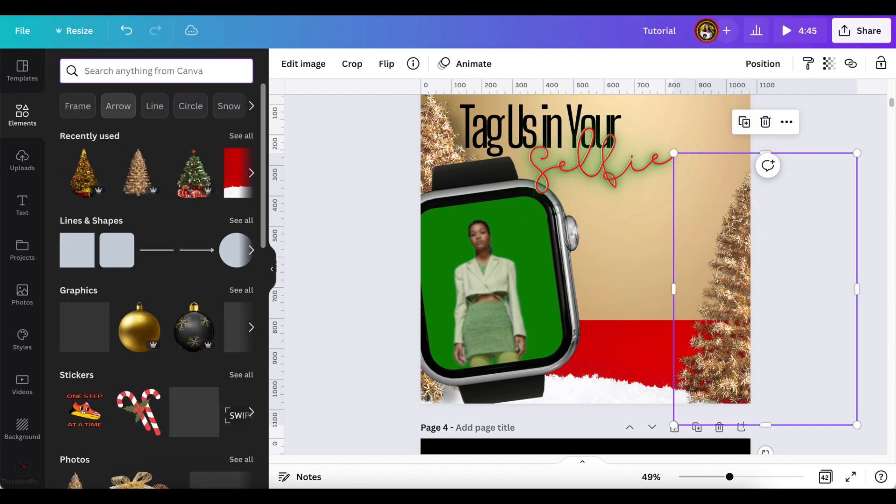
type("christmas")
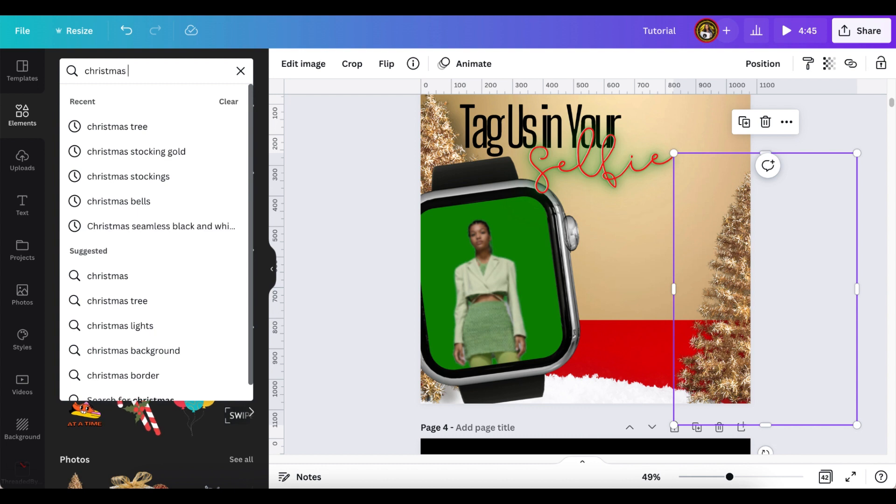
type(" gif")
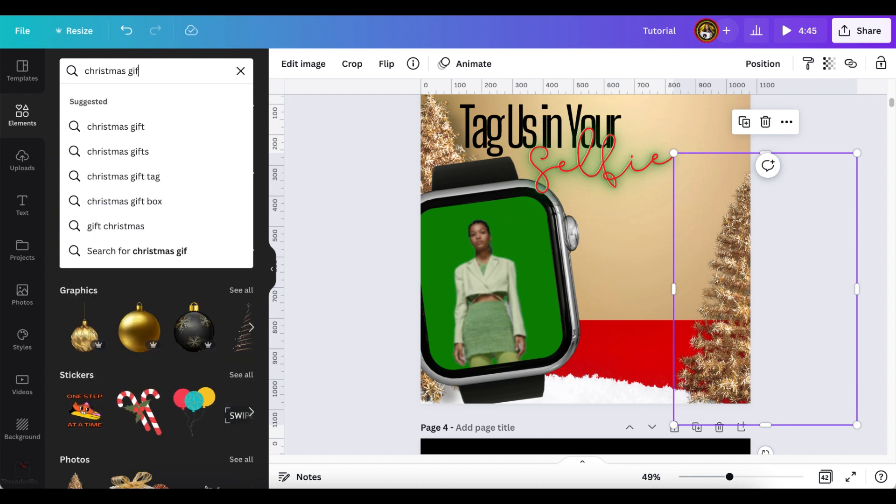
type("ts")
key("Return")
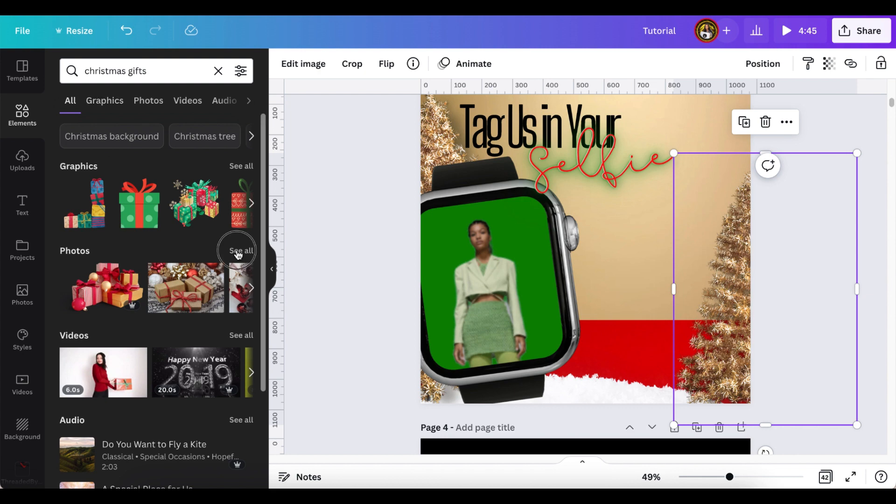
left_click(239, 252)
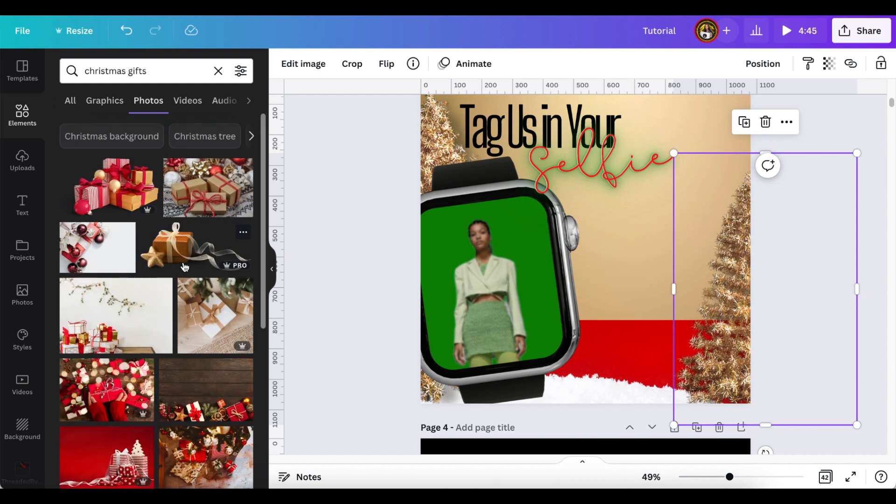
Add the red and gold gift pile with baubles, shrink it, and place it at the page's lower right corner before the tree
scroll(184, 264, "down", 1)
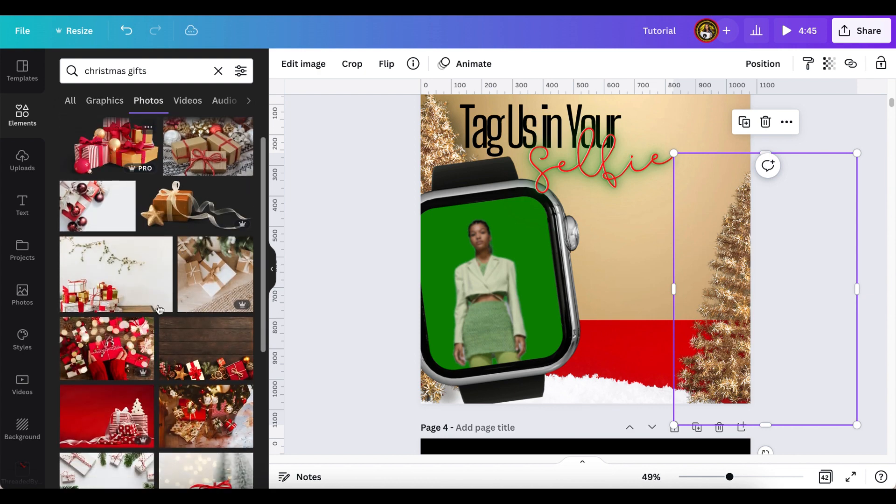
scroll(160, 311, "down", 7)
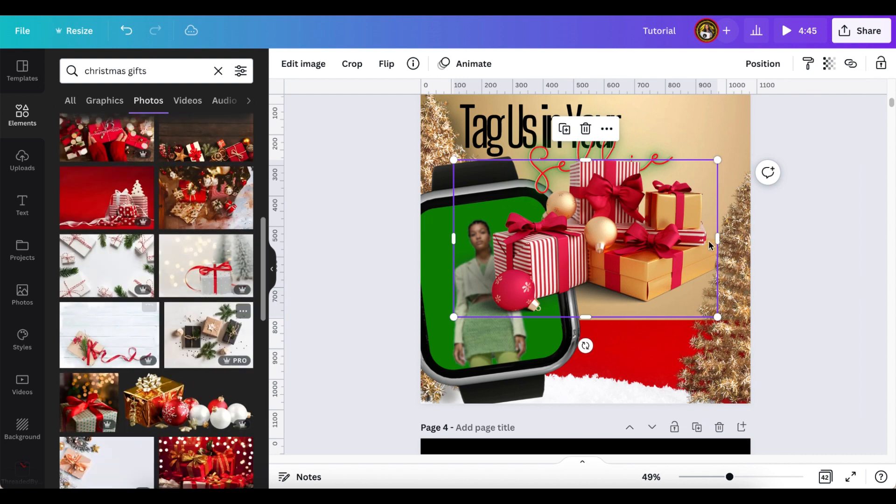
left_click_drag(454, 161, 601, 248)
left_click_drag(659, 283, 708, 385)
left_click(753, 305)
Try the gold gift boxes, shrunk and slightly tilted, at the page's lower left corner in front of the watch
scroll(181, 403, "down", 8)
scroll(180, 403, "down", 1)
left_click(99, 196)
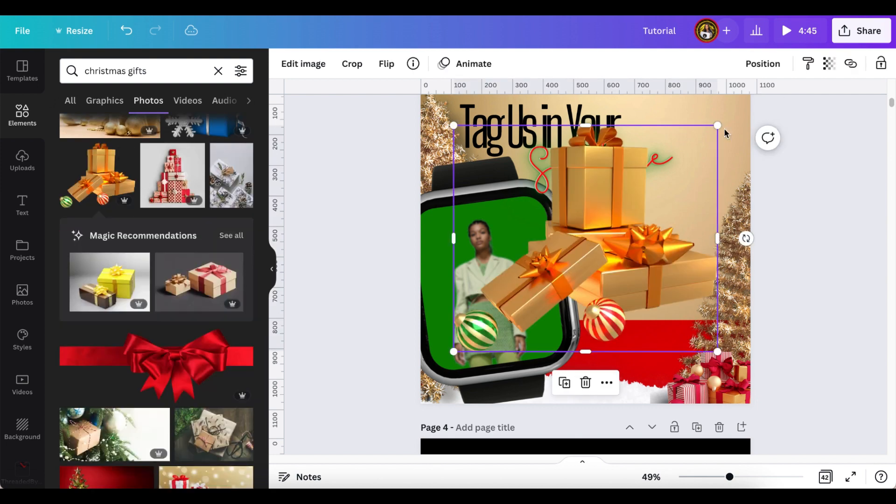
left_click_drag(716, 126, 636, 197)
left_click_drag(560, 280, 646, 346)
left_click_drag(722, 264, 680, 297)
left_click_drag(645, 350, 472, 362)
left_click_drag(537, 372, 536, 363)
left_click_drag(500, 308, 394, 384)
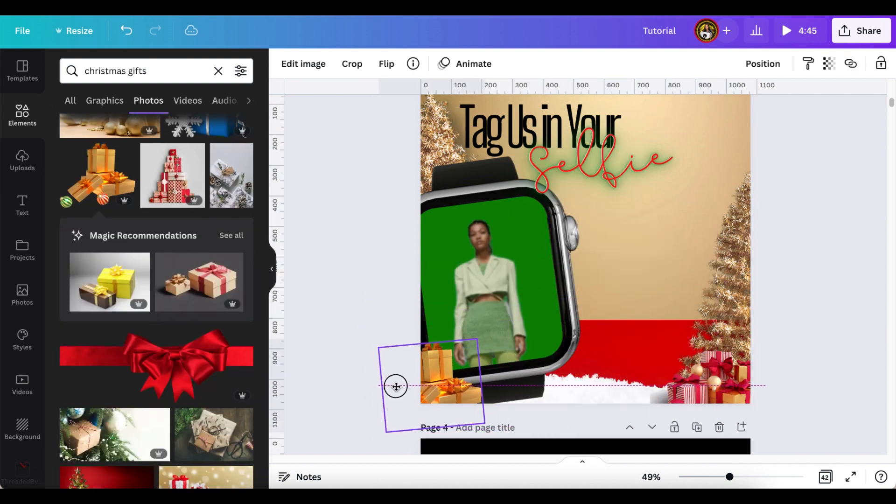
left_click(371, 315)
Add the red gift box with the heart and ribbon, and delete the gold gift boxes from the lower left corner
scroll(157, 303, "down", 5)
left_click(196, 335)
left_click_drag(613, 239, 695, 366)
left_click(438, 369)
key("Delete")
Shrink the red gift box and place it partly beyond the lower left corner, its ribbon crossing the watch strap
left_click(700, 355)
left_click_drag(799, 311, 721, 344)
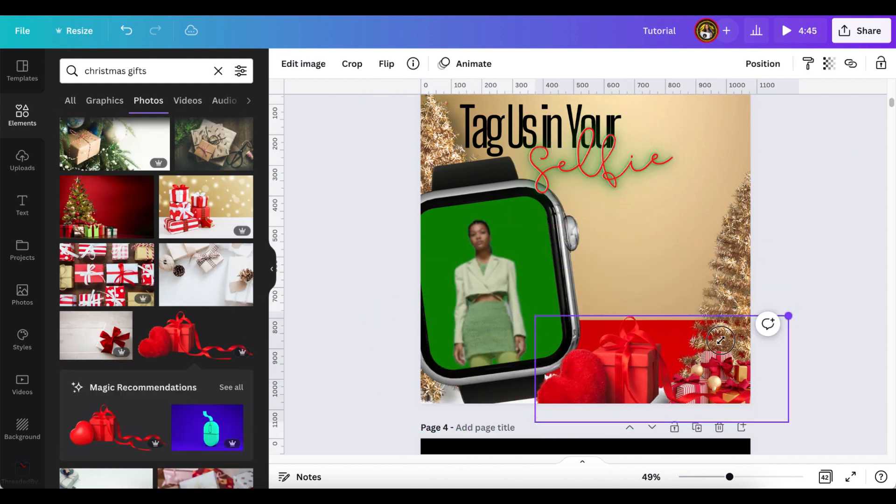
left_click_drag(653, 387, 507, 385)
left_click_drag(484, 439, 498, 444)
left_click_drag(582, 404, 564, 400)
left_click_drag(412, 402, 396, 397)
left_click(342, 343)
scroll(327, 355, "up", 1)
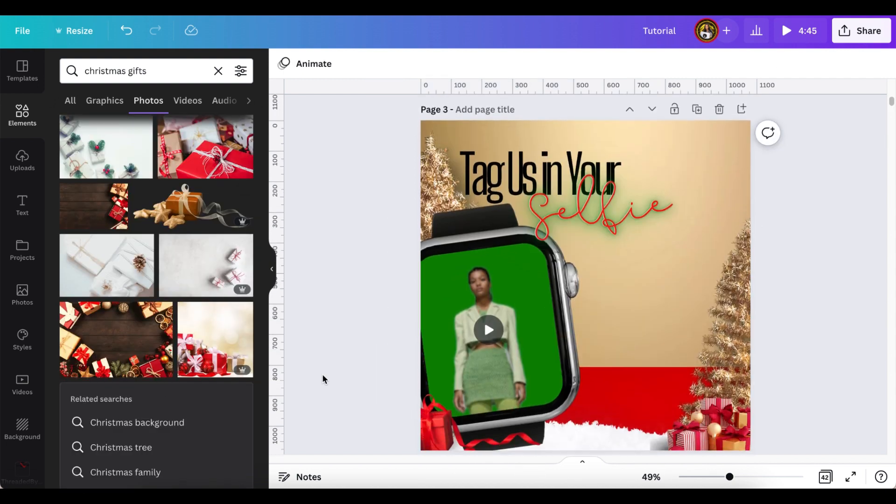
Clear the gift search, add the red bow with gold stripes from the recommended graphics, shrink it, and place it on the left tree's top
left_click(218, 71)
left_click(238, 290)
left_click(241, 246)
left_click(90, 256)
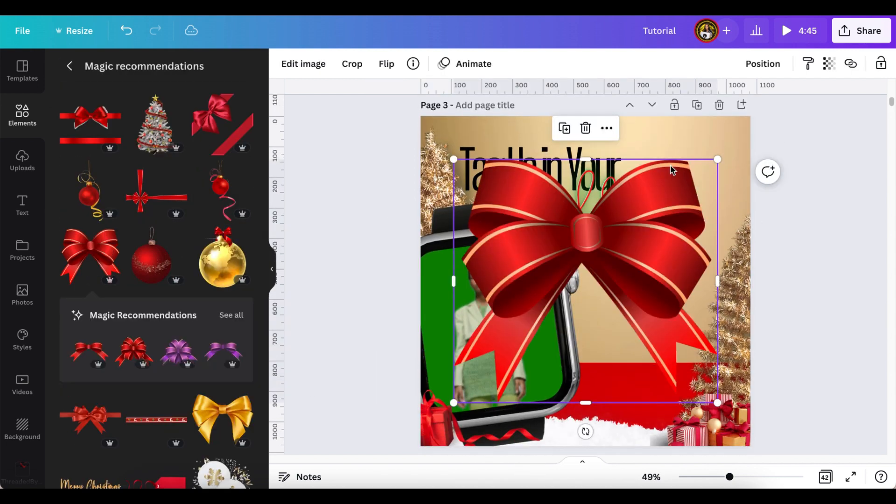
left_click_drag(456, 404, 680, 217)
left_click_drag(694, 182, 421, 146)
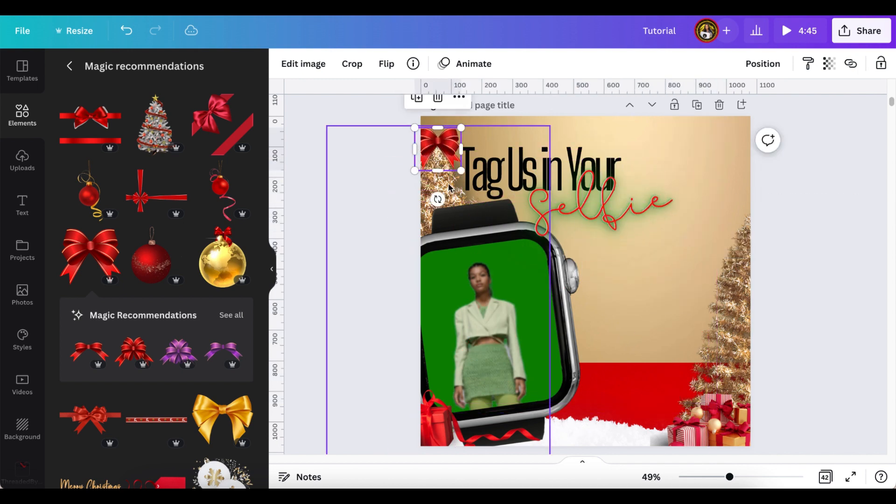
Add the gold satin bow, shrink it, place it on the watch's upper right corner, and send it one level backward
scroll(199, 304, "down", 4)
key("Escape")
left_click(157, 350)
left_click_drag(456, 409, 656, 215)
left_click_drag(688, 189, 535, 244)
left_click(762, 63)
left_click(732, 95)
left_click(778, 341)
Add the white baubles with gold snowflakes, shrink them, move them beside the watch's lower edge, and send them one level backward
scroll(778, 341, "down", 1)
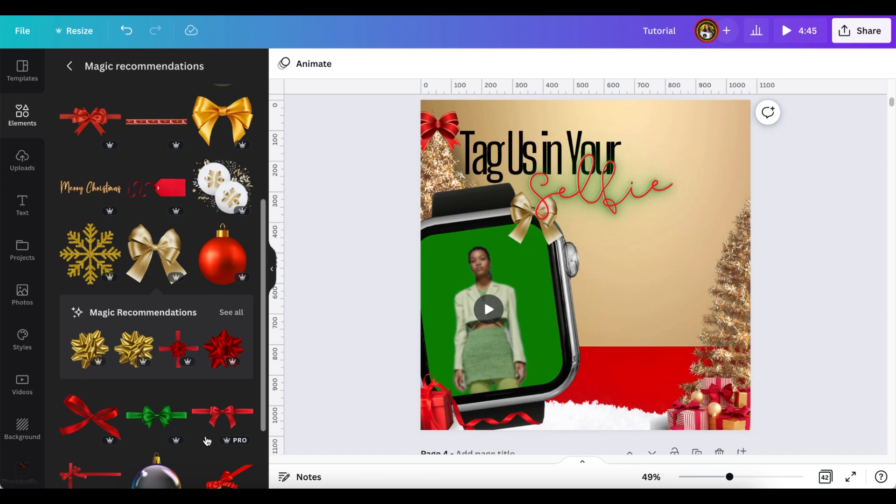
scroll(206, 440, "up", 2)
left_click(224, 263)
left_click_drag(455, 388, 556, 292)
left_click_drag(679, 276, 644, 421)
left_click(763, 64)
left_click(727, 101)
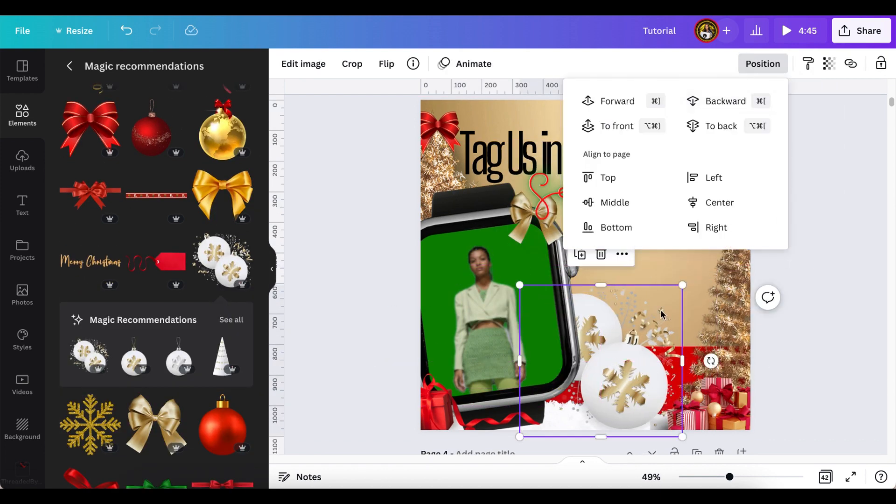
Shrink the white baubles further and set them on the snow beside the watch's lower right corner
left_click_drag(682, 286, 620, 344)
left_click_drag(589, 401, 582, 411)
scroll(582, 415, "down", 1)
left_click_drag(563, 444, 585, 441)
scroll(807, 332, "up", 1)
left_click(806, 208)
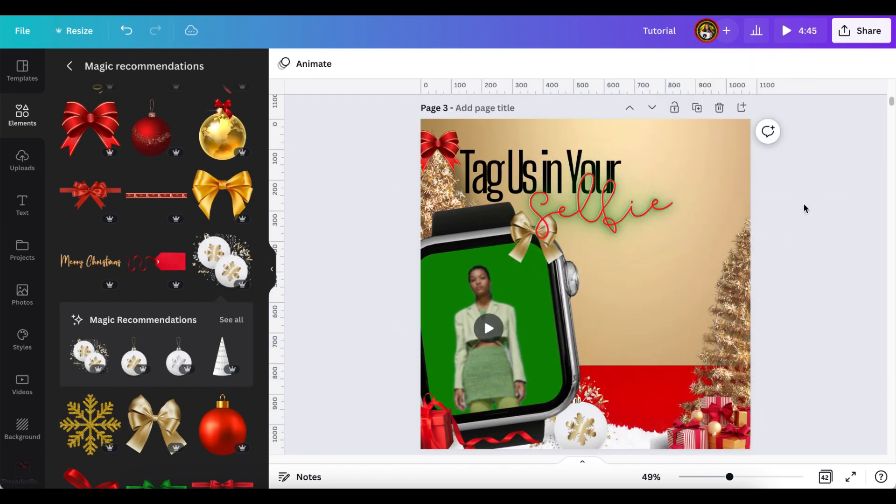
Leave the recommended graphics and search the graphics for "snow background"
scroll(806, 208, "down", 1)
scroll(233, 357, "down", 4)
scroll(187, 281, "up", 6)
left_click(70, 65)
left_click(94, 97)
type("snow background")
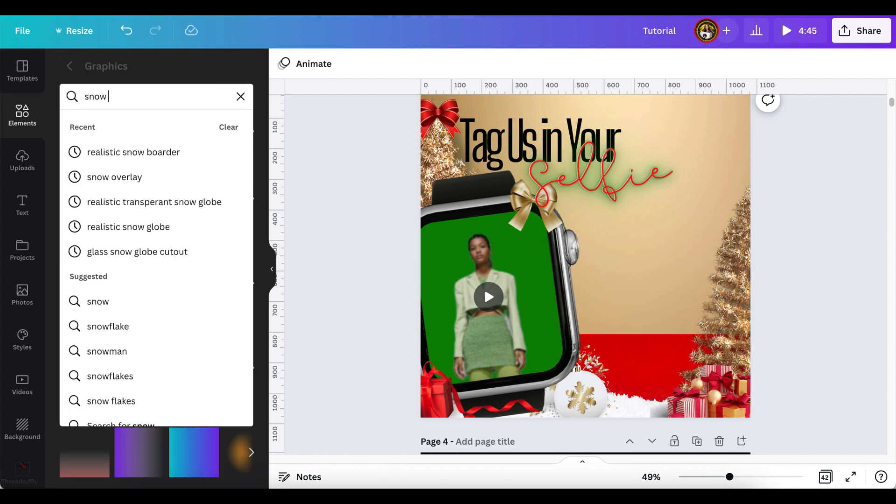
key("Return")
Add the transparent falling-snow graphic with scattered flakes, move it toward the watch, and send it one level backward
scroll(140, 280, "down", 5)
scroll(116, 350, "up", 1)
left_click(90, 399)
scroll(704, 204, "up", 1)
left_click_drag(621, 264, 562, 306)
left_click(763, 64)
left_click(727, 102)
Align the falling-snow graphic with the page's upper left corner and enlarge it to cover the page
left_click(796, 152)
left_click_drag(750, 130, 812, 73)
left_click_drag(690, 280, 548, 336)
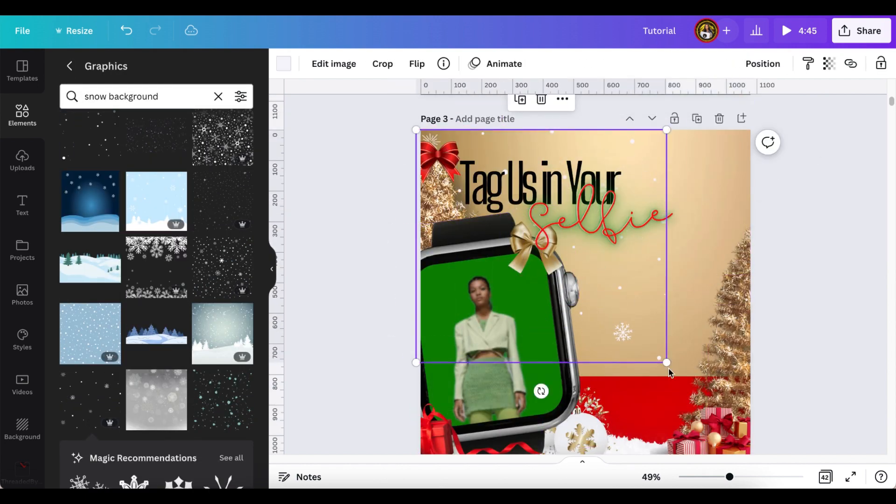
left_click_drag(670, 364, 807, 384)
left_click(826, 331)
scroll(816, 345, "down", 1)
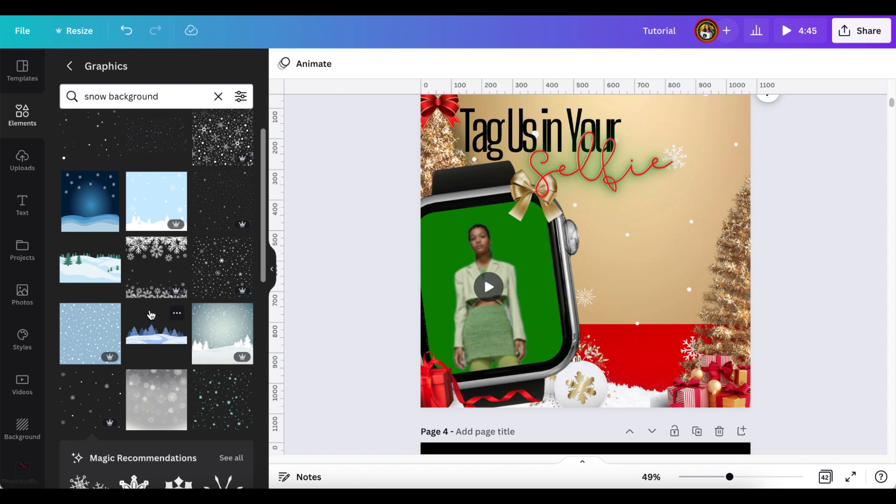
Send the watch frame containing the woman's video one level backward
left_click(498, 318)
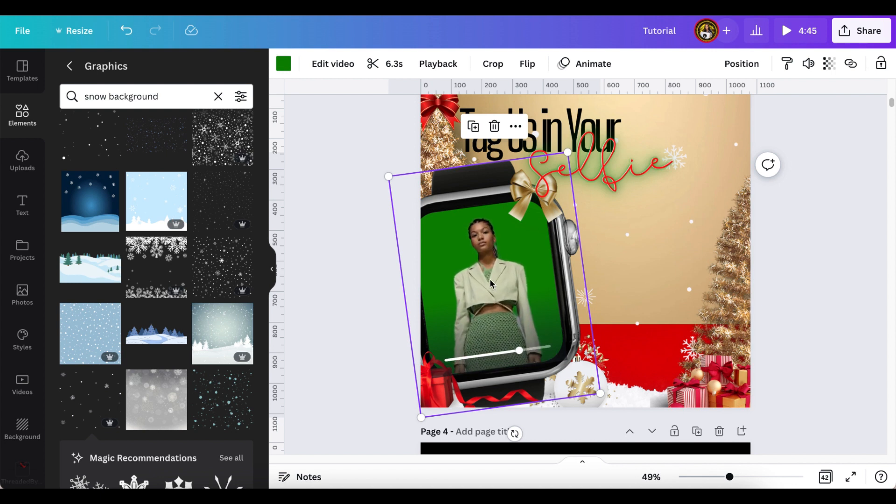
right_click(490, 283)
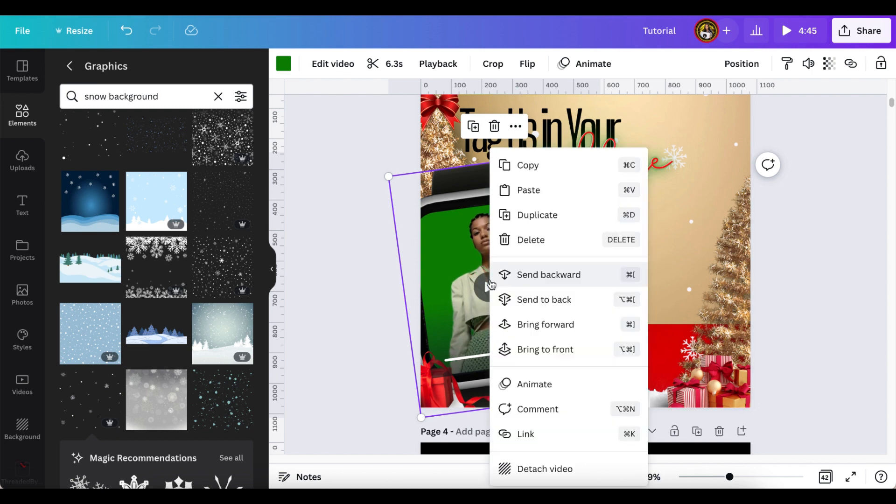
left_click(549, 274)
left_click(812, 273)
Duplicate page 3 with the finished Christmas selfie design
scroll(812, 274, "up", 10)
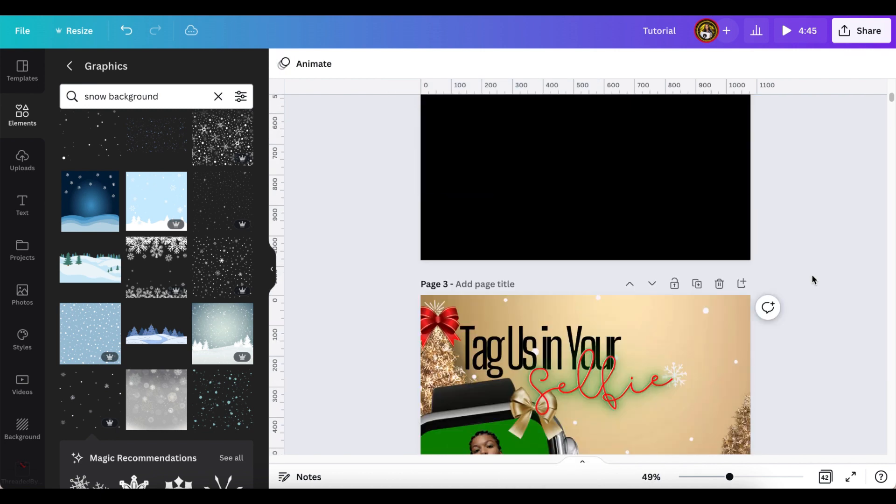
scroll(793, 276, "down", 1)
left_click(696, 238)
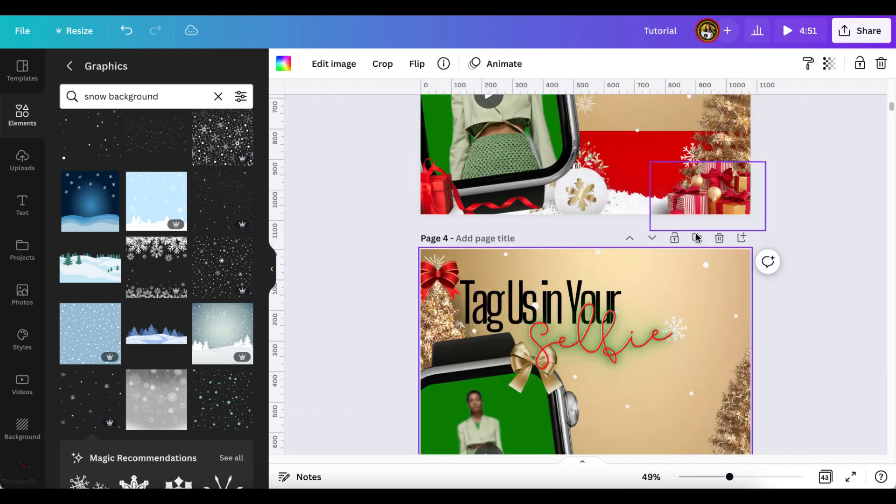
Detach the woman's video from page 4's watch frame, move it right of the watch, and crop both sides close around her
scroll(794, 318, "down", 5)
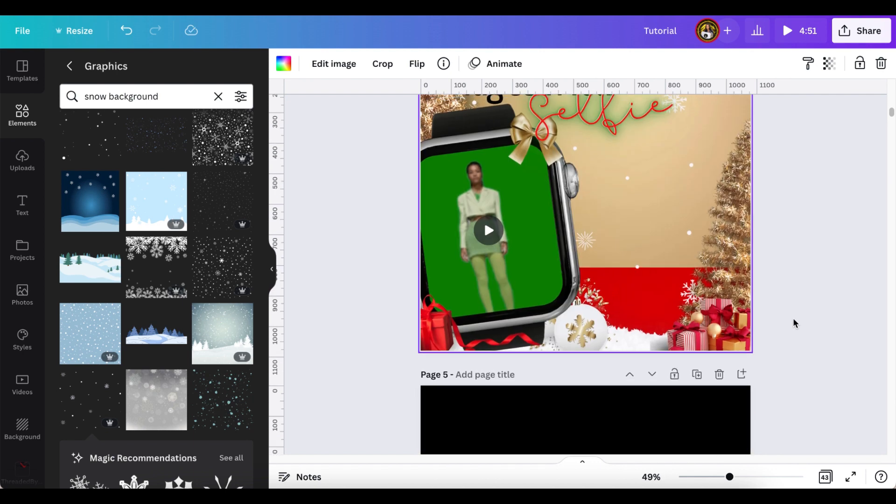
scroll(793, 318, "up", 2)
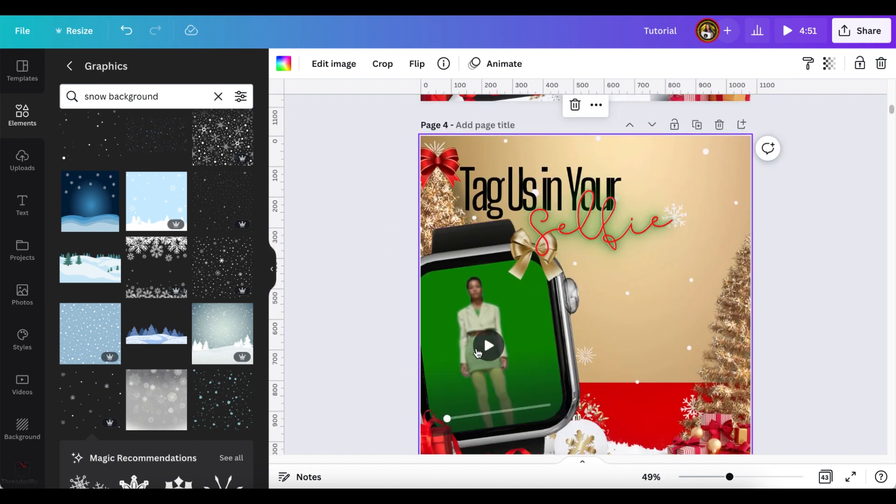
right_click(476, 348)
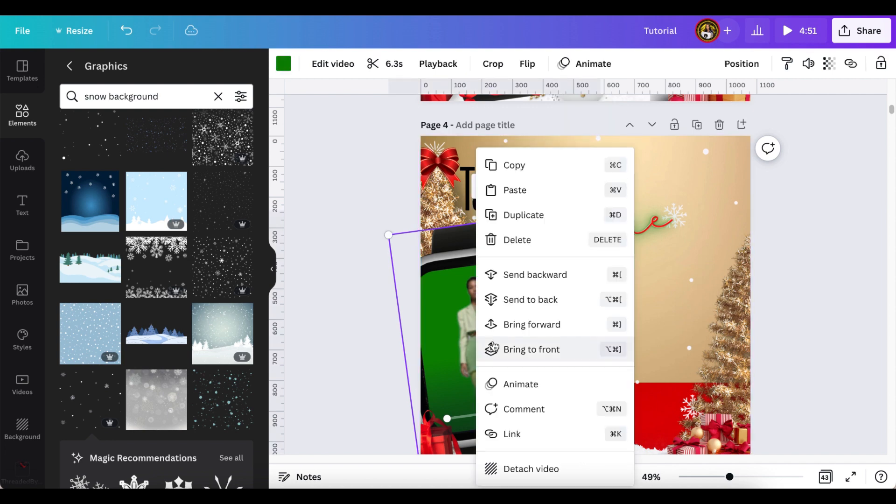
left_click(513, 470)
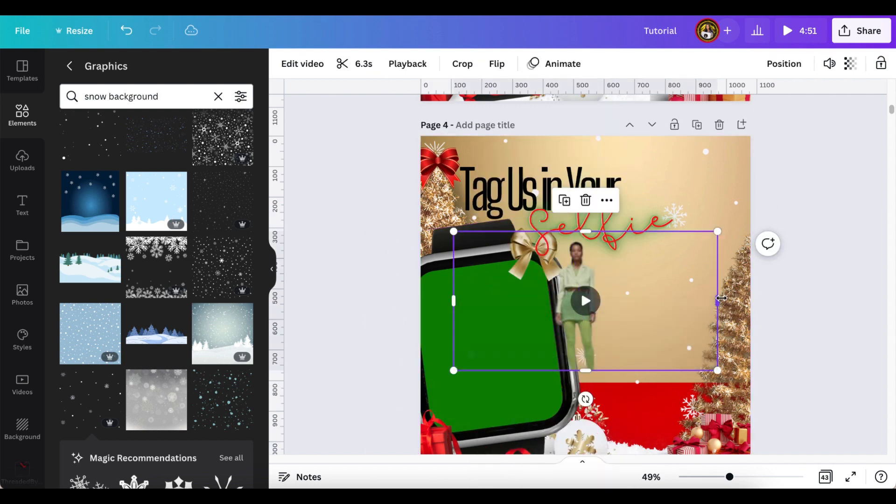
left_click_drag(718, 301, 618, 310)
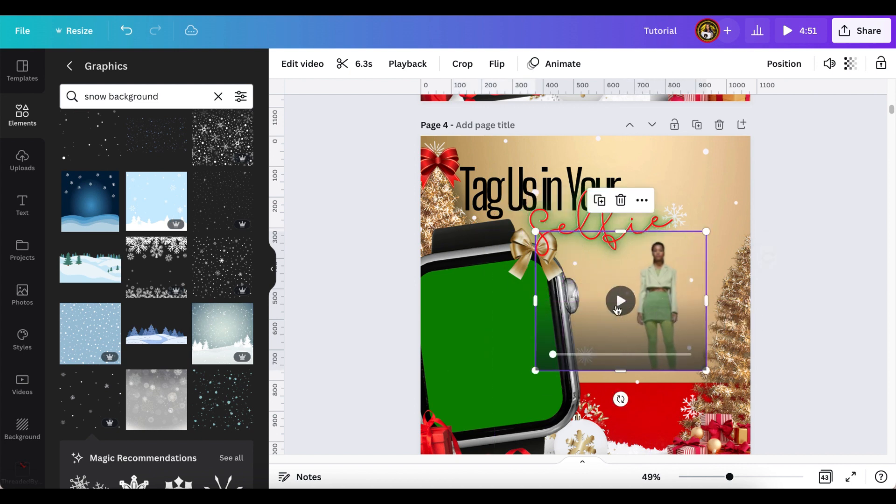
left_click_drag(536, 301, 614, 300)
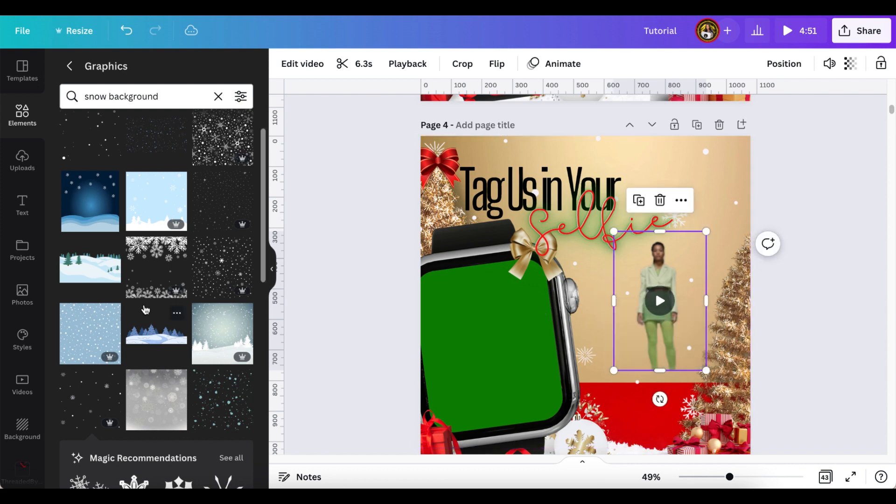
Search the elements for "snowing" graphics and add the white falling-snow graphic to page 4
scroll(145, 315, "up", 2)
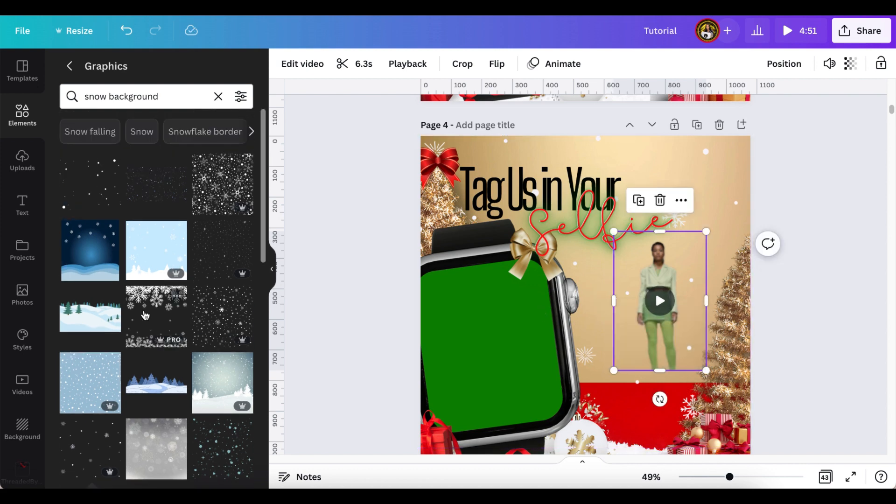
scroll(145, 315, "down", 5)
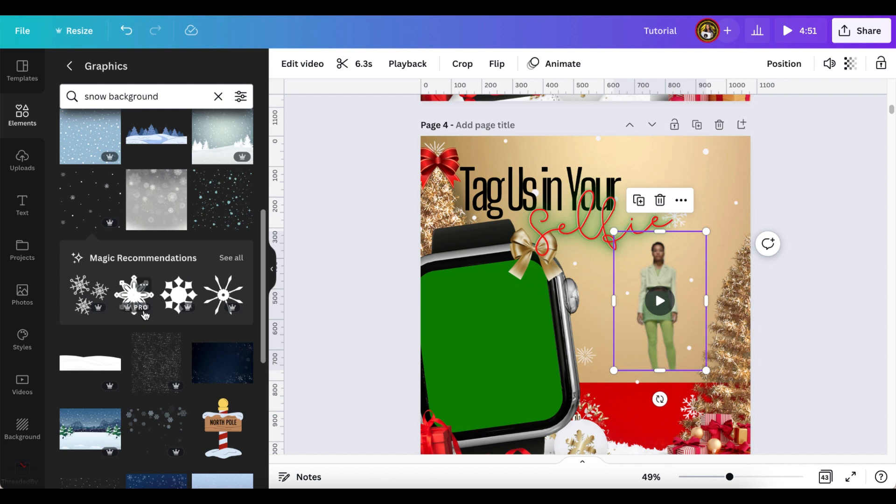
scroll(145, 315, "down", 6)
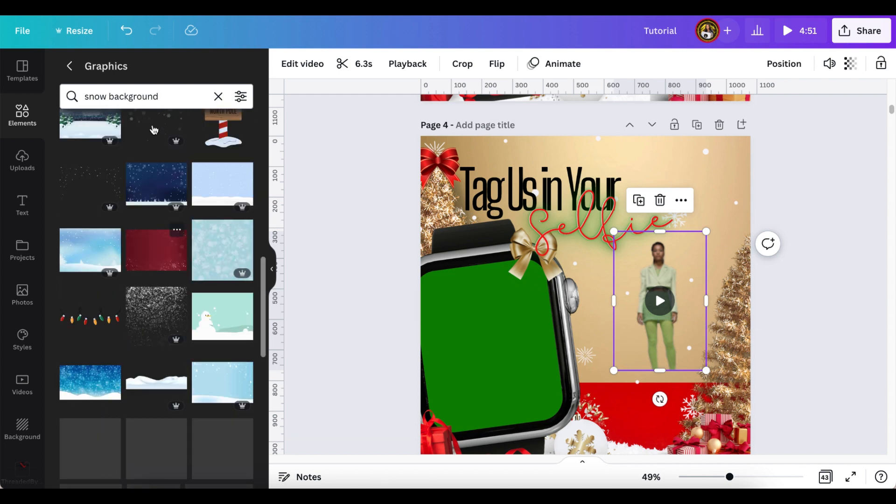
scroll(167, 213, "up", 1)
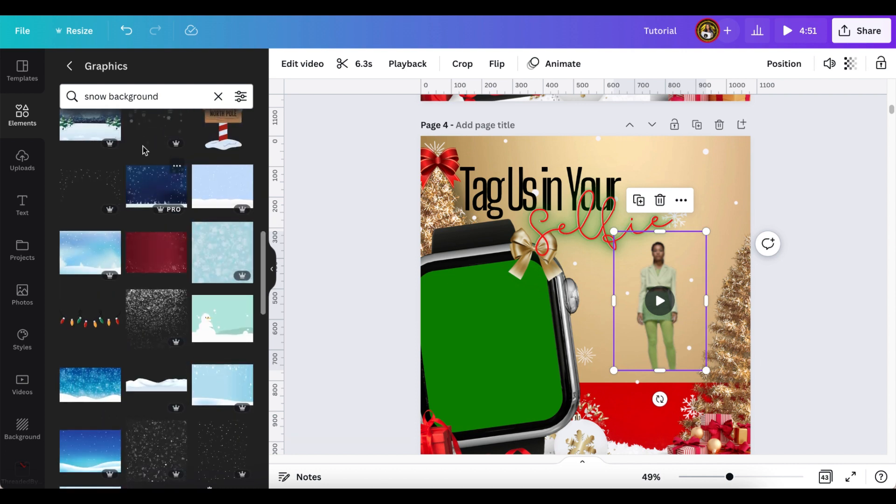
left_click(70, 70)
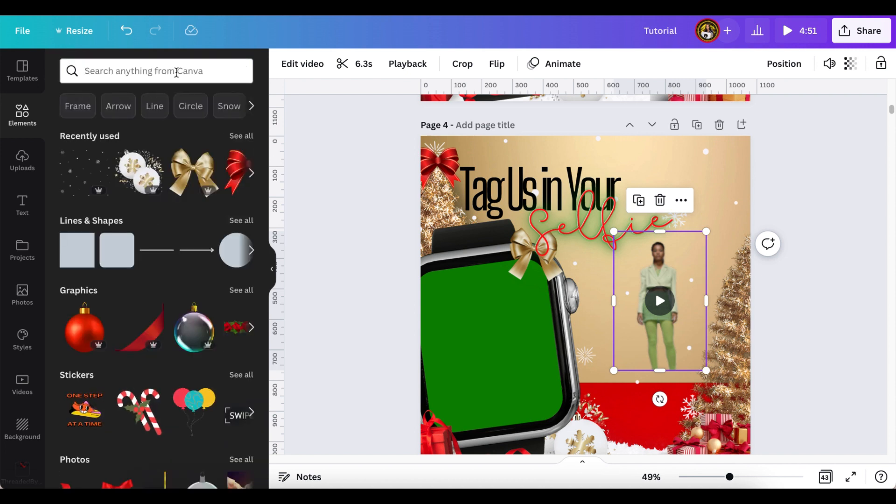
left_click(176, 72)
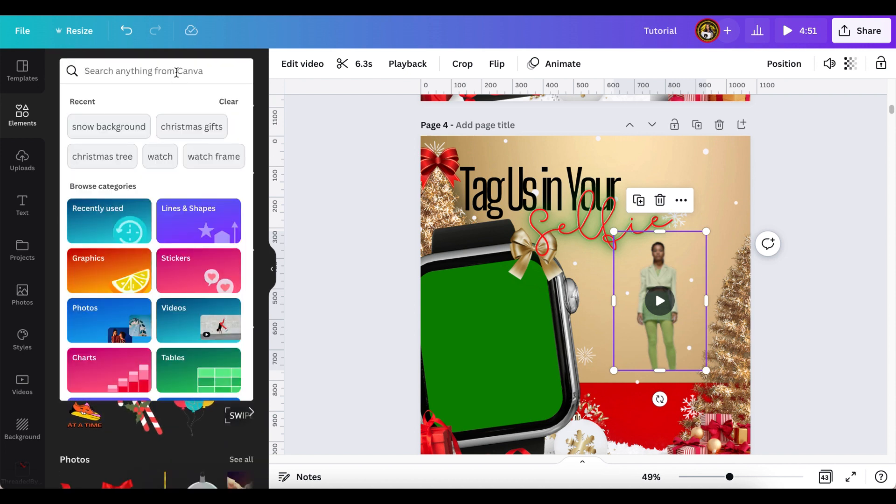
type("sno")
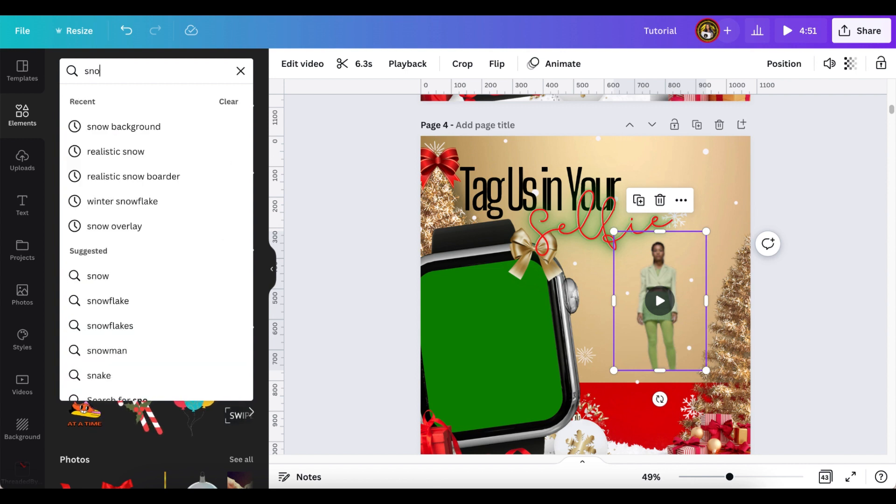
type("win")
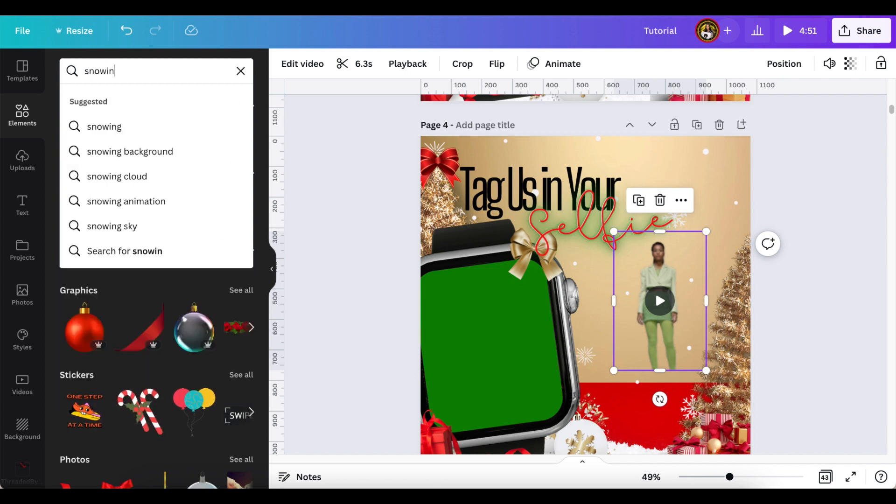
type("g")
key("Return")
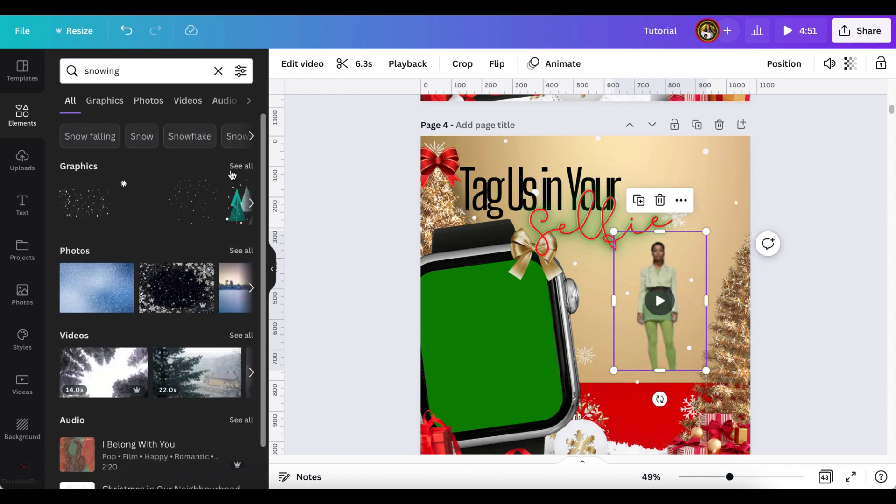
left_click(233, 169)
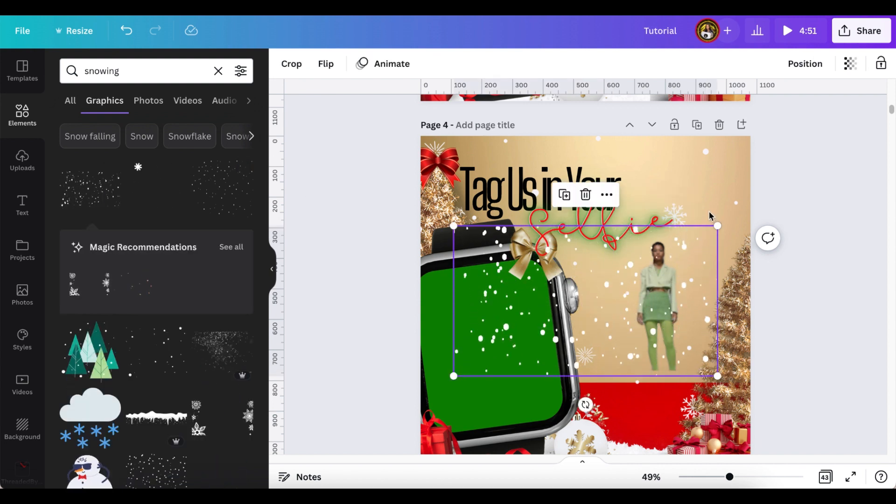
Shrink the snow graphic to about 441 × 251, tilt it to match the watch, and fit it over the green screen's upper half
left_click_drag(716, 224, 594, 280)
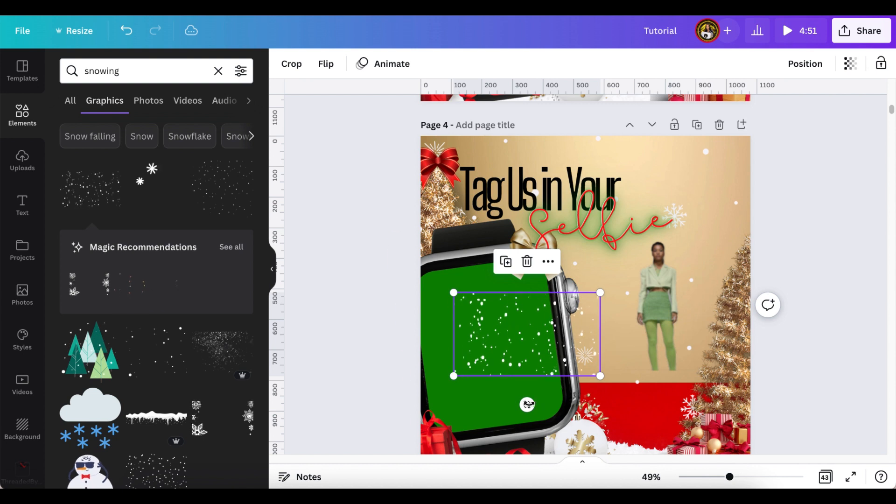
left_click_drag(534, 404, 535, 404)
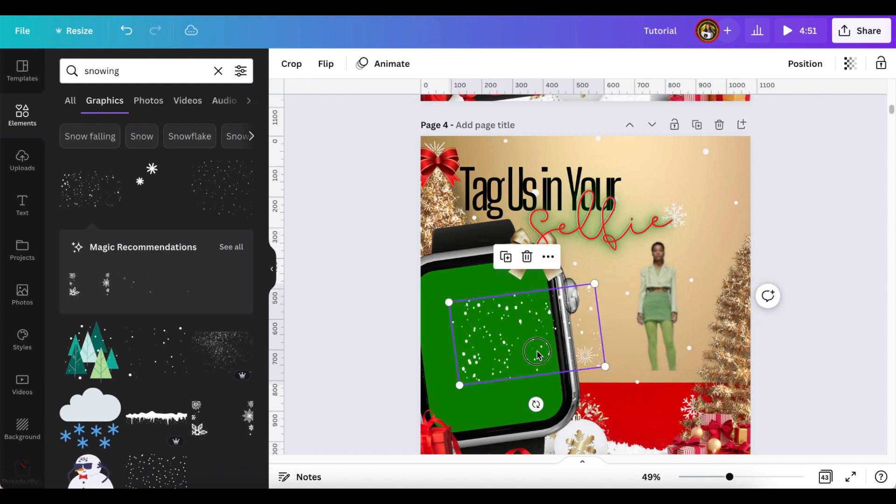
left_click_drag(504, 343, 490, 332)
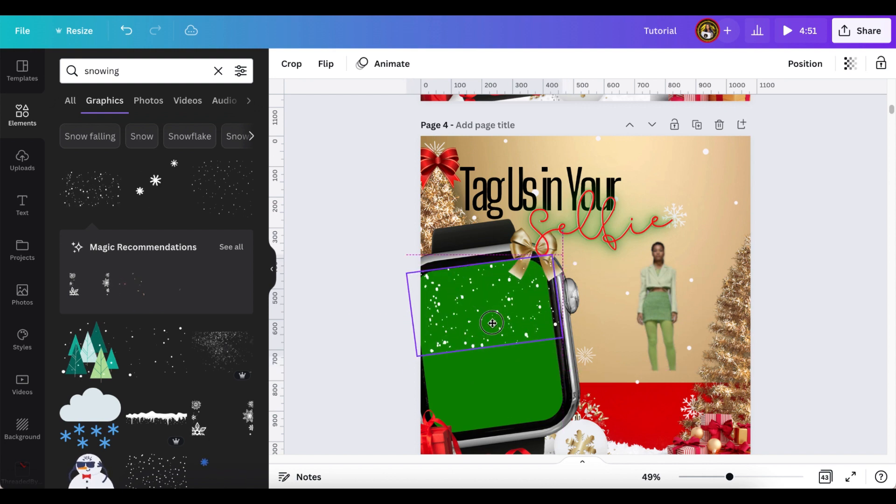
left_click_drag(491, 330, 491, 329)
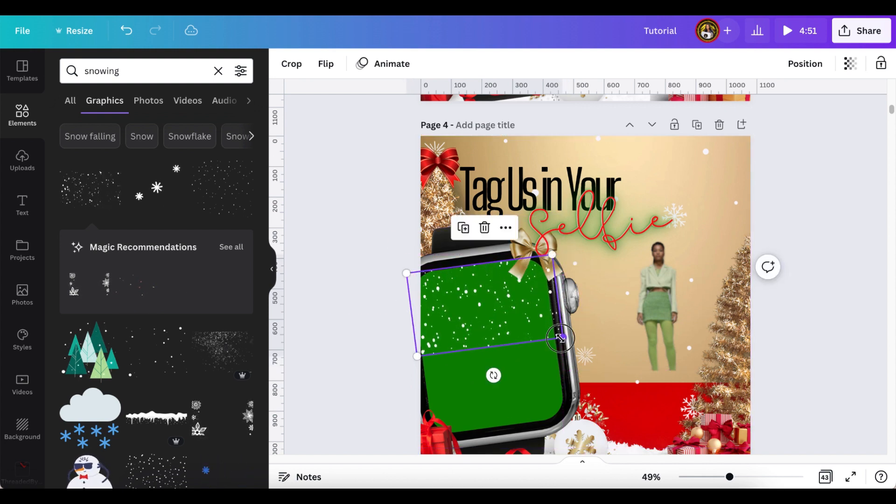
left_click_drag(549, 337, 545, 338)
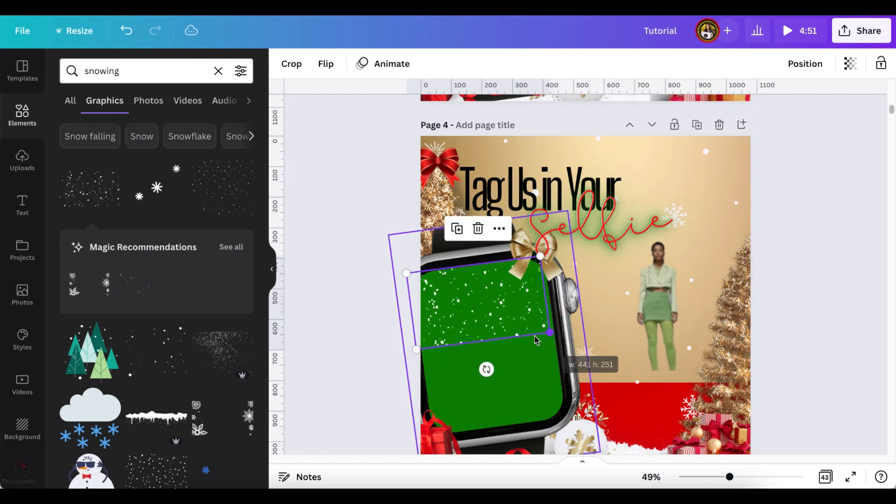
left_click_drag(498, 313, 506, 313)
Send the tilted snow graphic backward and place a copy of it over the lower half of the green watch screen
left_click(805, 64)
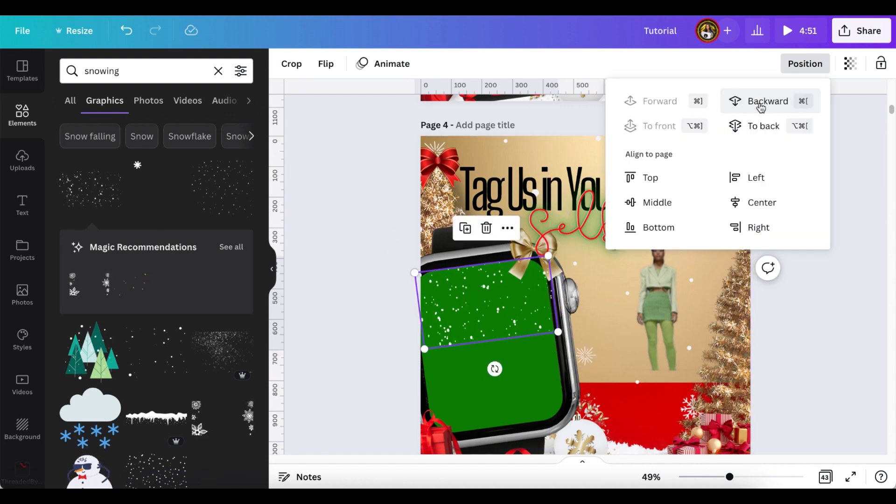
left_click(760, 103)
scroll(476, 236, "down", 2)
left_click_drag(476, 236, 476, 314)
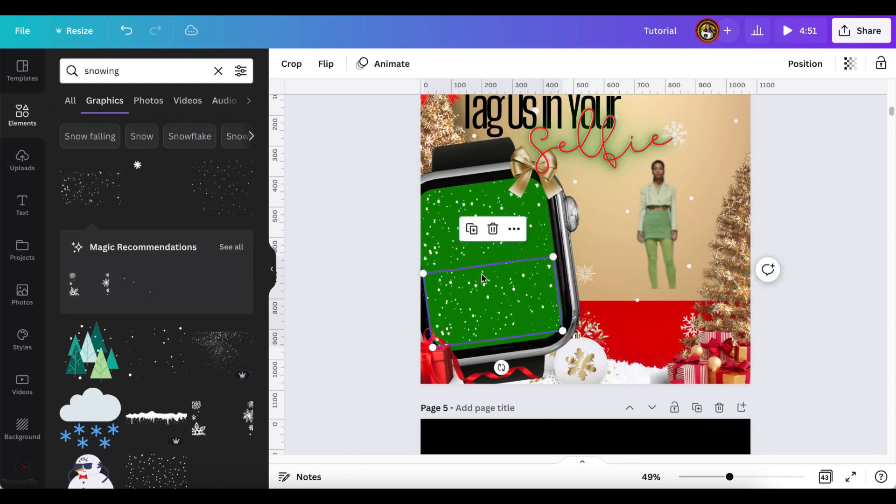
left_click(482, 242)
left_click_drag(482, 239, 486, 242)
left_click(401, 298)
Move the woman's video onto the green watch screen, tilt it to match, and size it to about 370 × 544
left_click(632, 216)
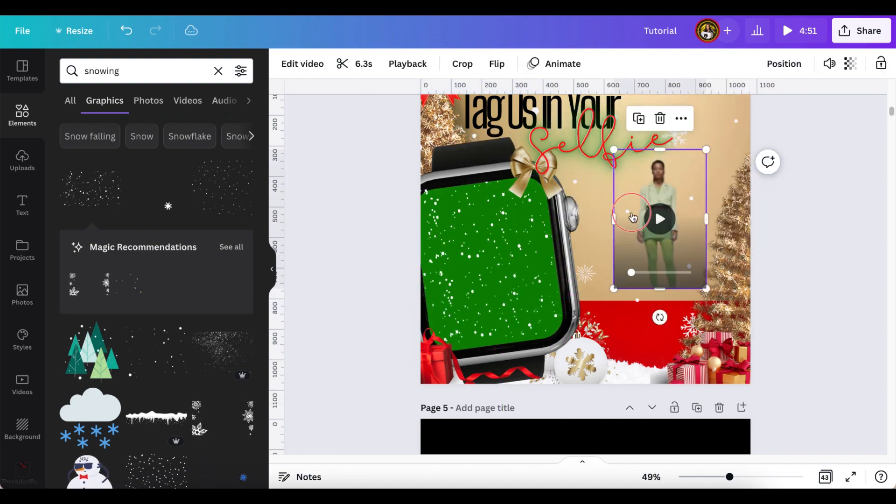
left_click_drag(632, 216, 464, 254)
left_click_drag(492, 354, 501, 354)
left_click_drag(453, 330, 440, 354)
left_click_drag(531, 182, 535, 173)
left_click_drag(477, 236, 475, 238)
left_click_drag(497, 348, 498, 345)
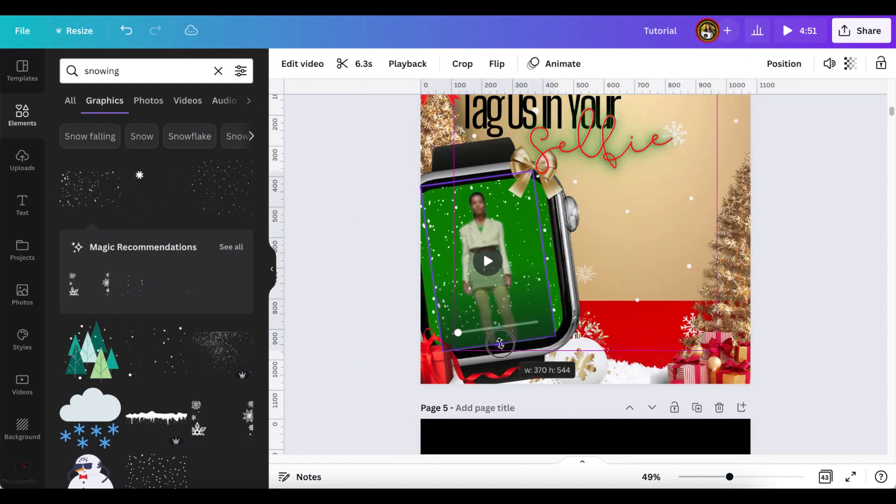
Adjust the stacking order of the gold bow and the red "Selfie" lettering over the watch video
left_click(534, 167)
left_click(784, 64)
left_click(618, 102)
left_click(806, 168)
left_click(606, 145)
left_click(768, 64)
left_click(768, 64)
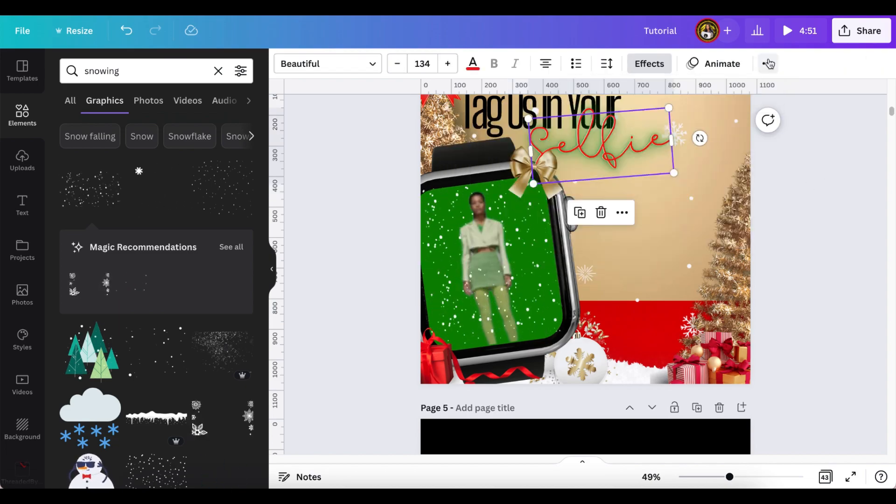
left_click(813, 176)
Move the reworked selfie page up to become page 1 and preview its animation
scroll(813, 176, "up", 2)
left_click(629, 100)
left_click(676, 280)
left_click(800, 31)
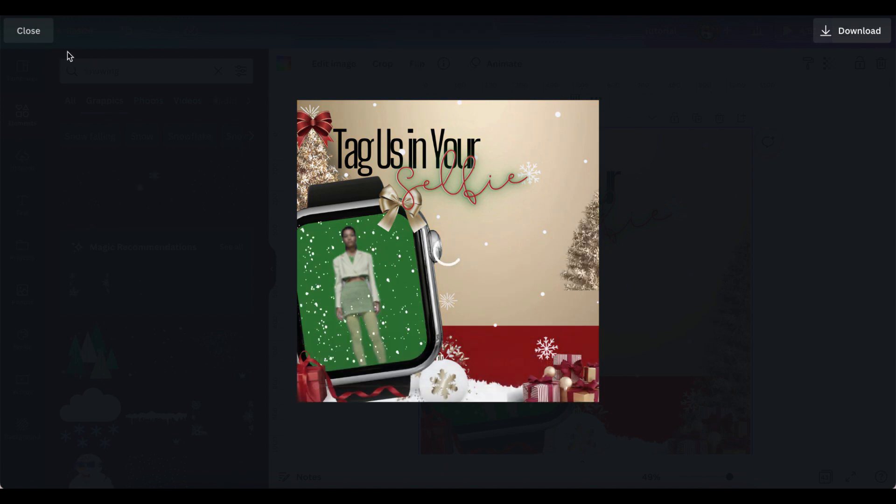
left_click(29, 31)
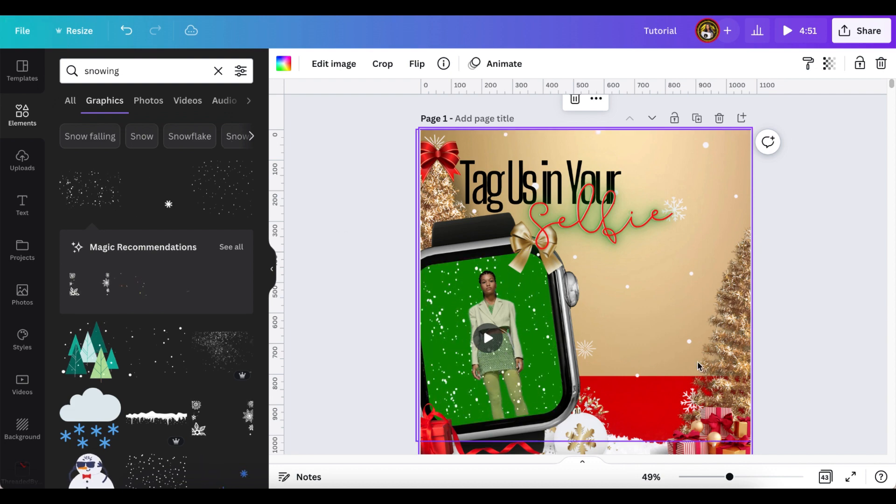
Enlarge the woman within her video on page 1 so her upper body fills the watch screen, and adjust the video's edges
left_click(500, 348)
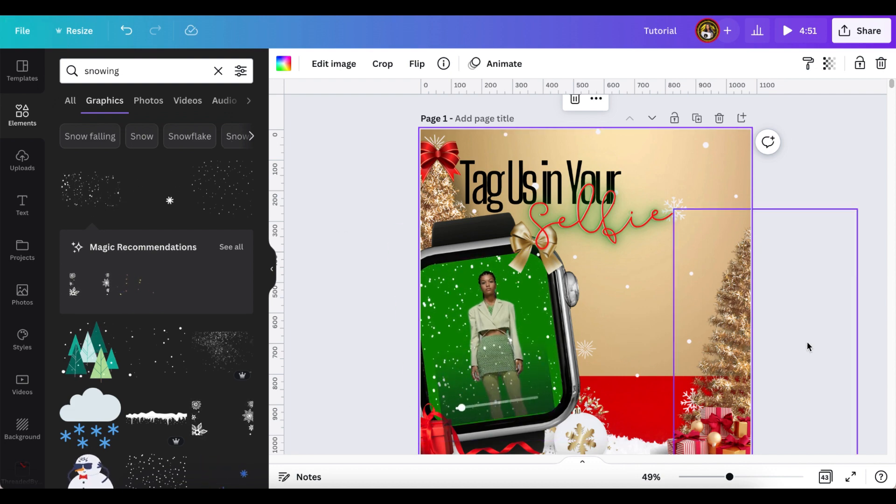
scroll(806, 343, "down", 1)
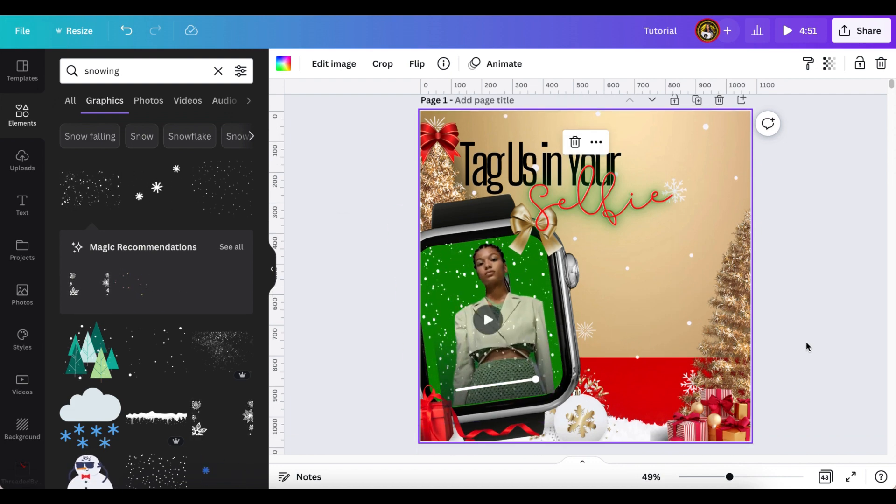
left_click(482, 290)
left_click_drag(432, 327, 412, 330)
mouse_move(543, 317)
left_mouse_down()
mouse_move(555, 316)
mouse_move(544, 312)
left_mouse_up()
left_click(354, 304)
left_click(495, 345)
left_click(383, 334)
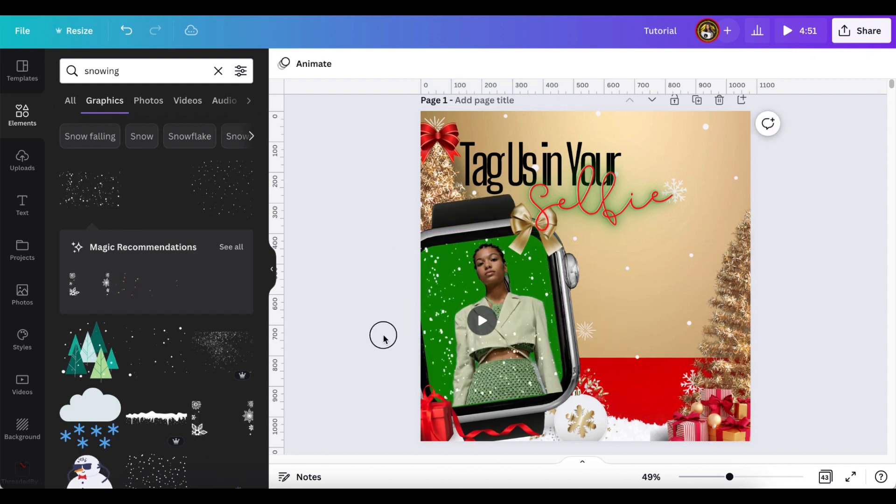
Browse the frames, grids, and the full Lines & Shapes collection for a shape suitable for the page
left_click(644, 294)
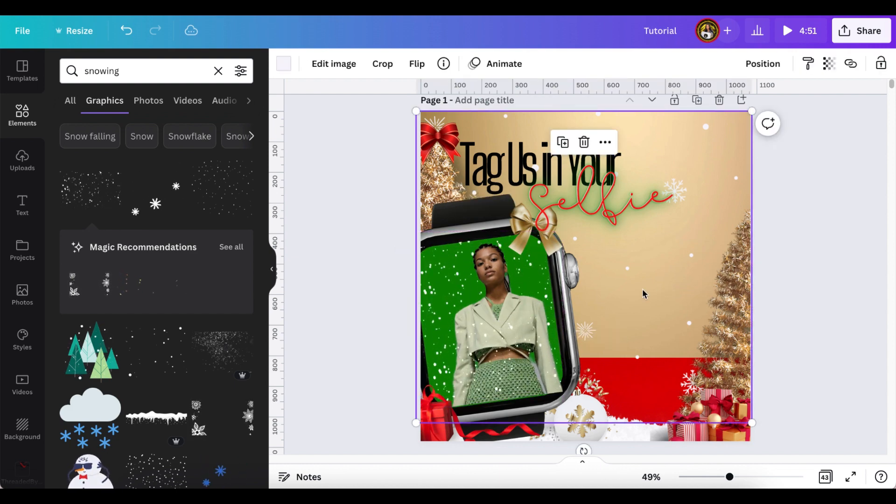
left_click(218, 70)
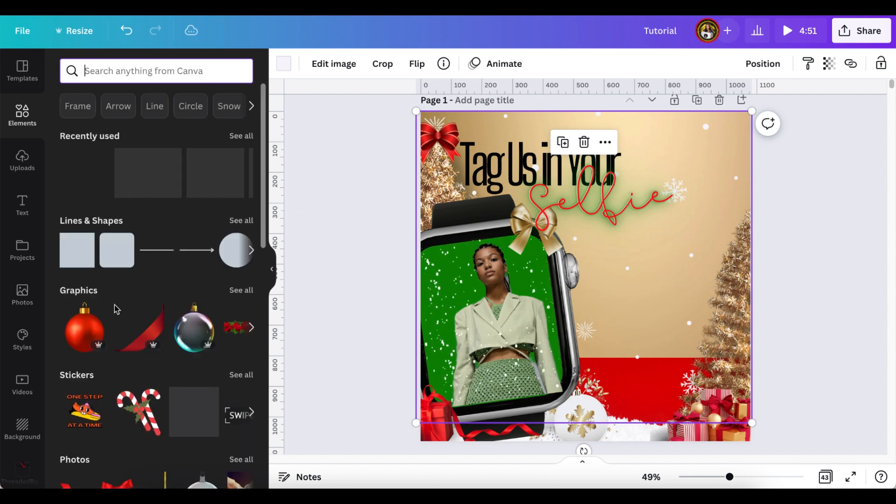
scroll(134, 346, "down", 10)
scroll(134, 349, "down", 3)
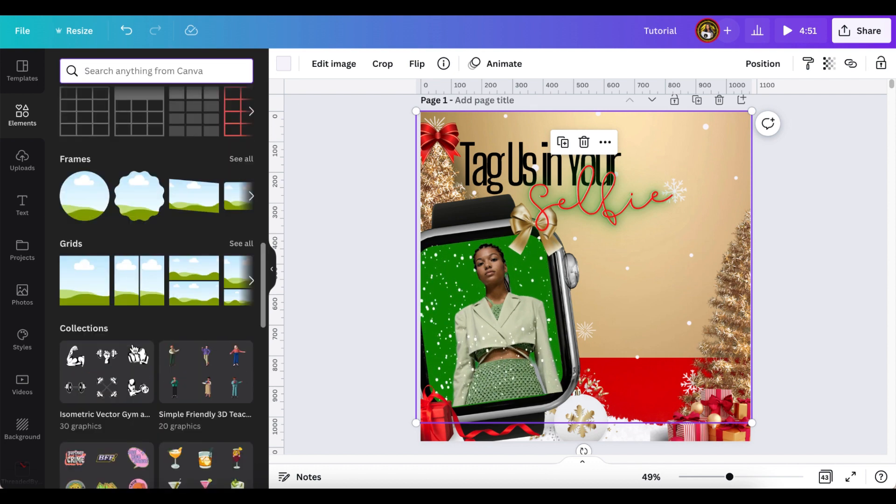
scroll(186, 280, "up", 13)
left_click(238, 221)
scroll(182, 385, "down", 10)
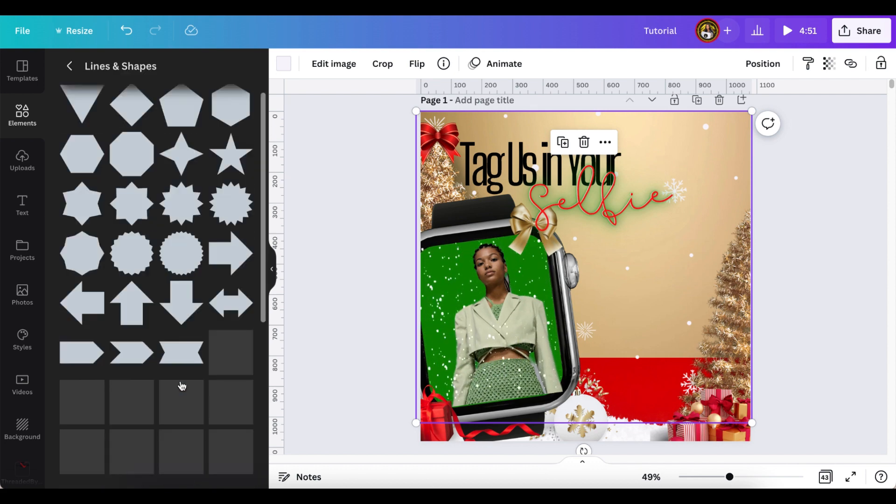
scroll(125, 385, "up", 1)
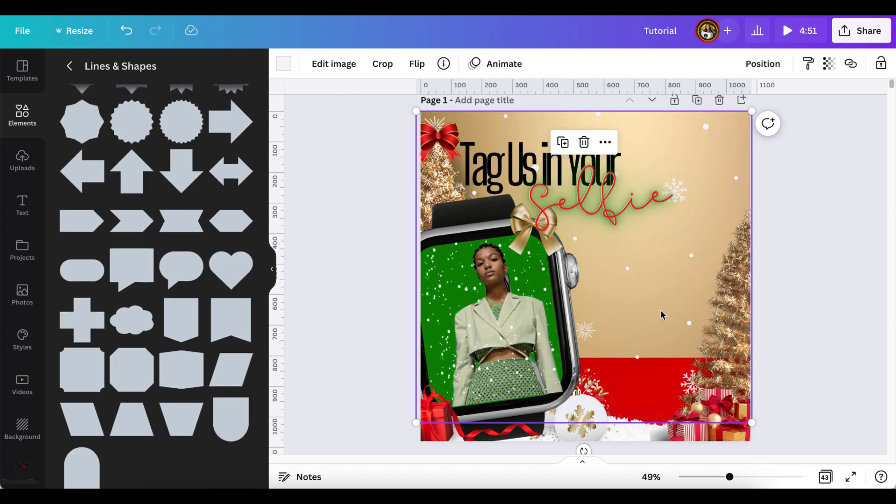
left_click(310, 307)
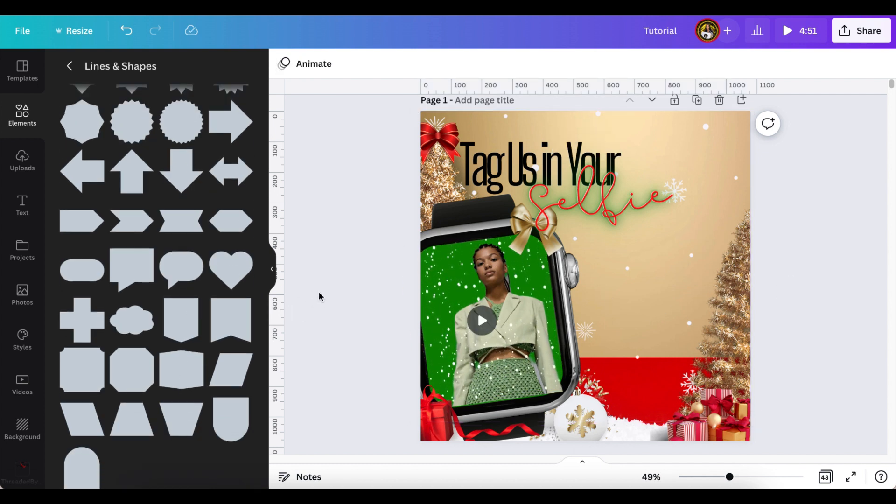
left_click(316, 330)
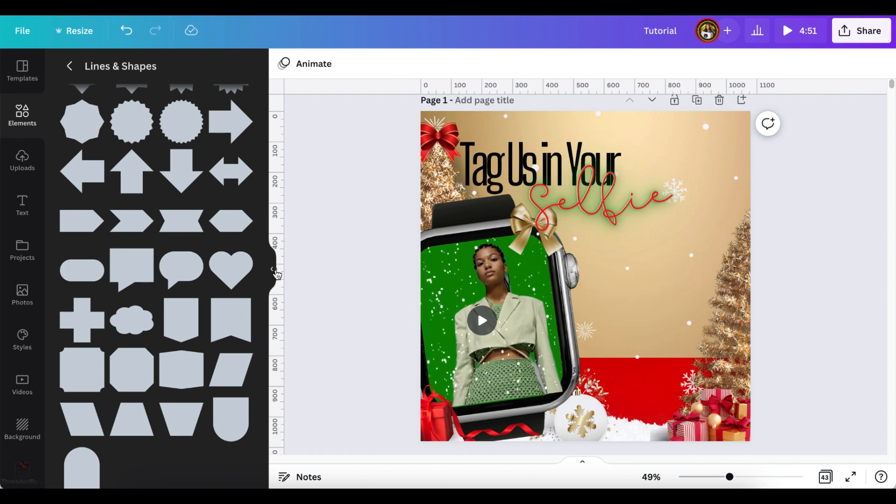
Add a square shape to the middle of page 1, beside the watch screen
left_click(275, 273)
left_click(540, 270)
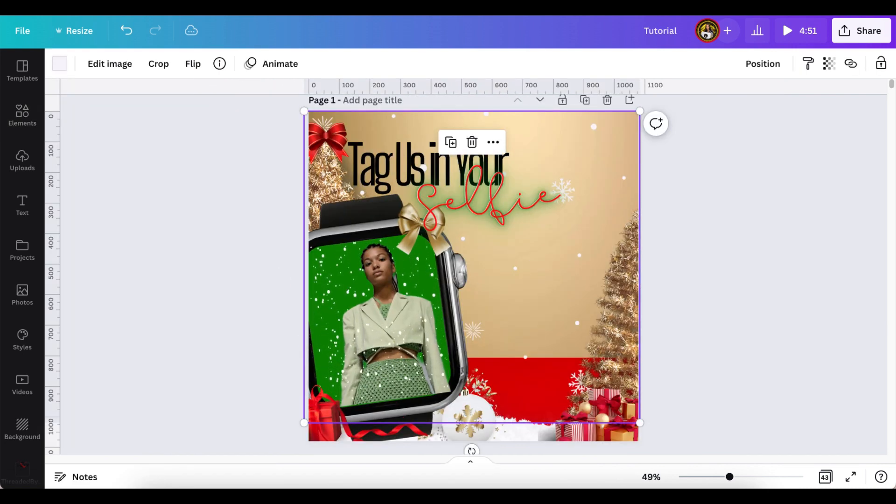
key("r")
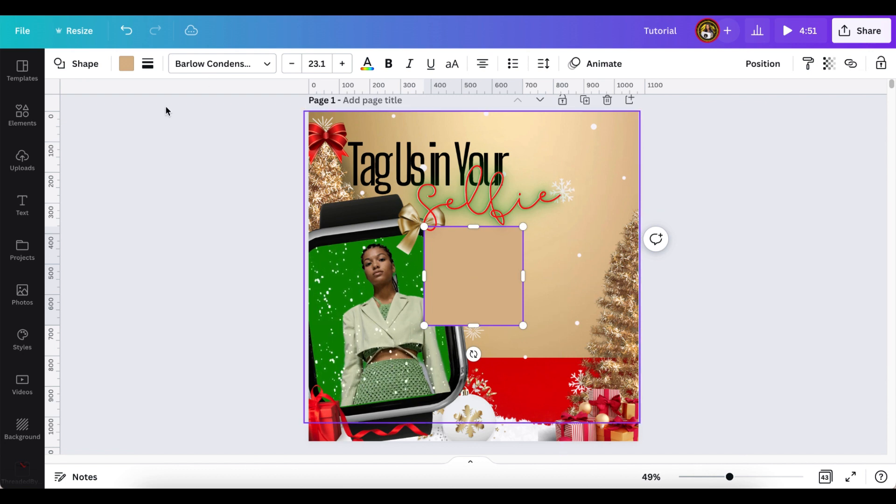
left_click(751, 245)
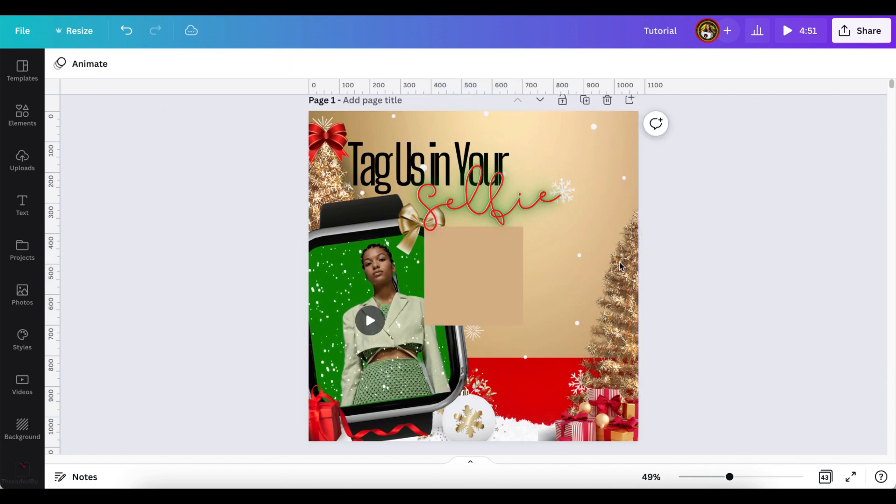
Examine the alternative shapes offered for the tan square on page 1
left_click(480, 278)
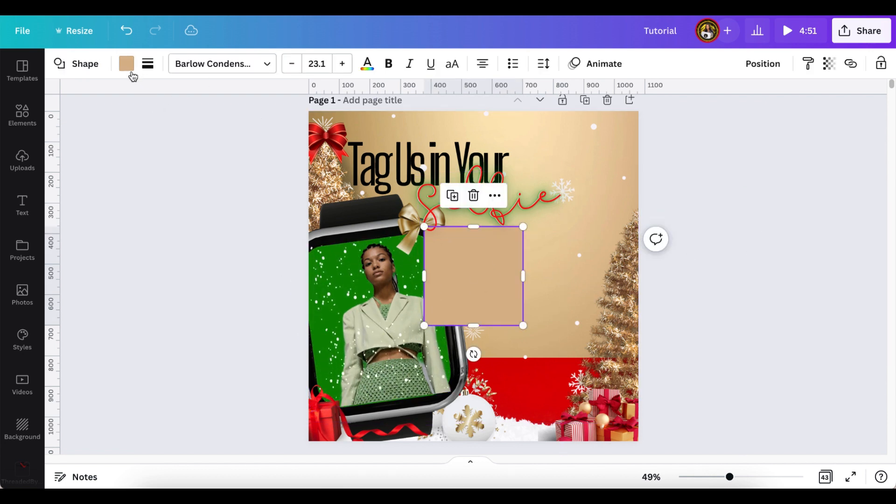
left_click(82, 67)
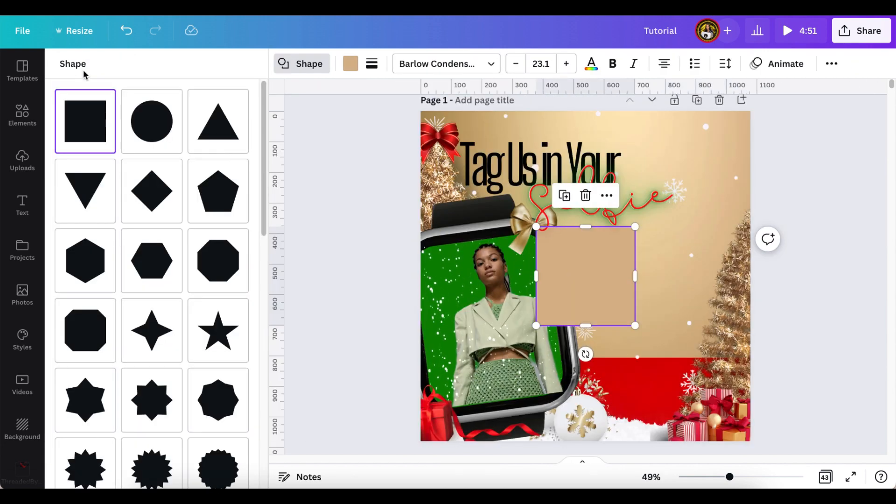
scroll(180, 348, "down", 5)
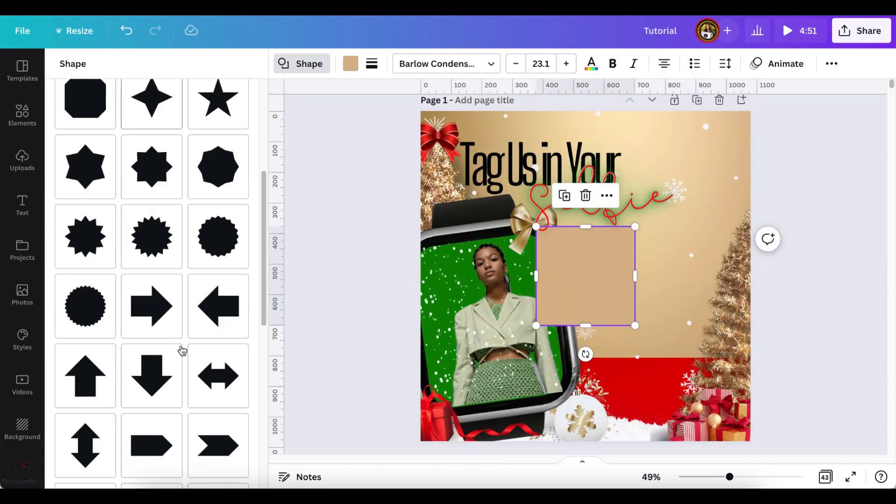
scroll(182, 351, "down", 5)
scroll(182, 351, "down", 5)
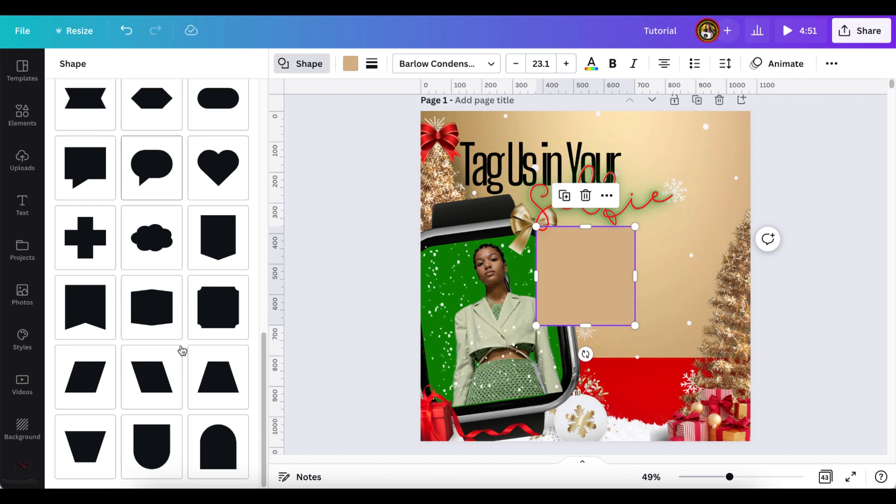
scroll(182, 351, "up", 2)
scroll(182, 351, "up", 10)
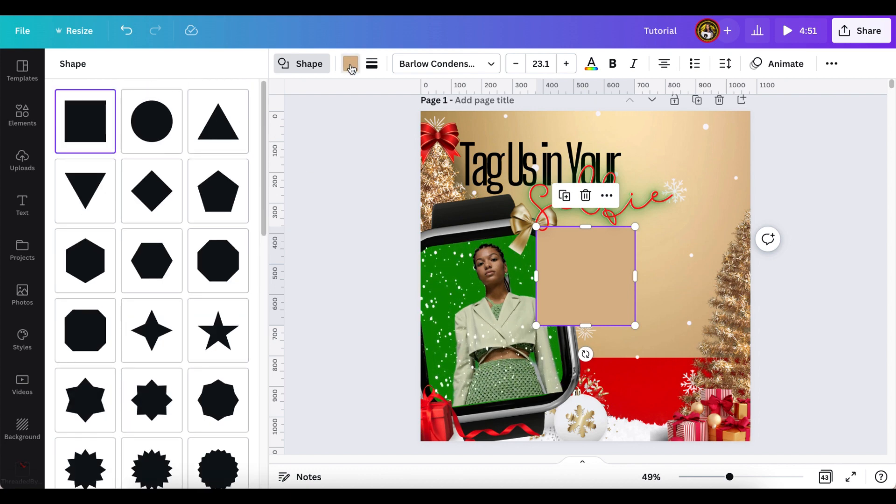
Give the tan square a solid border with weight 9 and set its corner rounding to 53
left_click(350, 64)
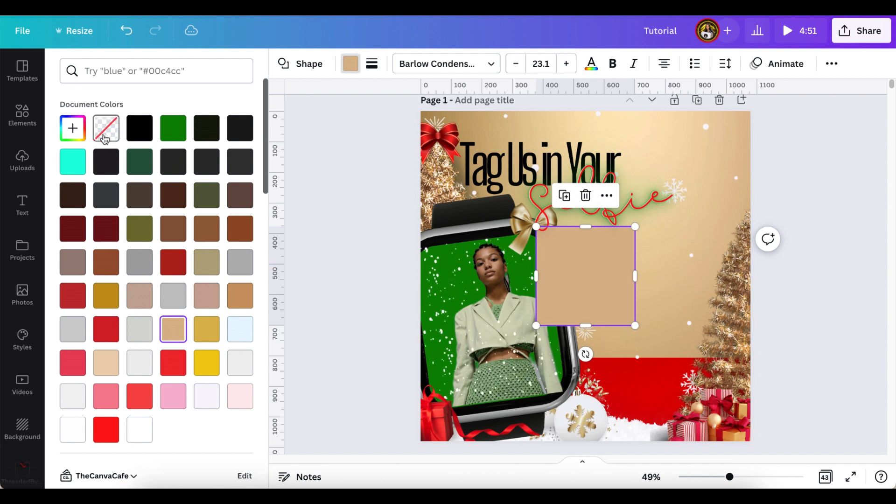
left_click(372, 65)
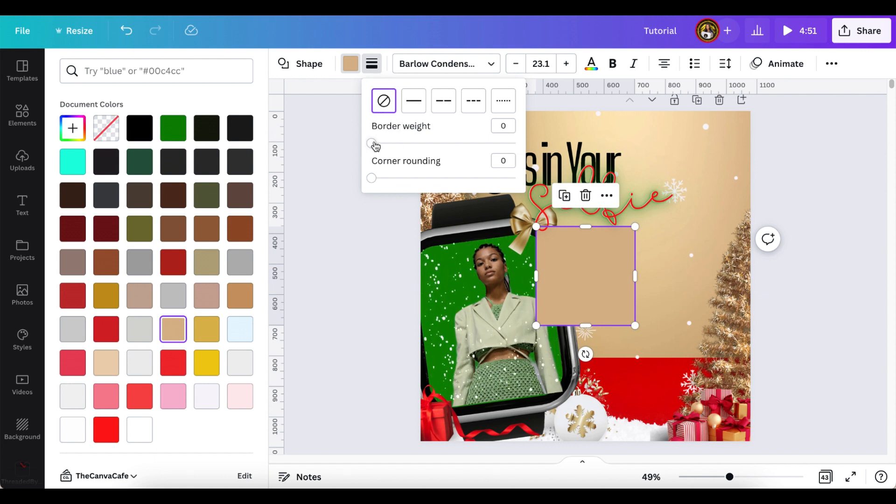
left_click_drag(374, 146, 386, 146)
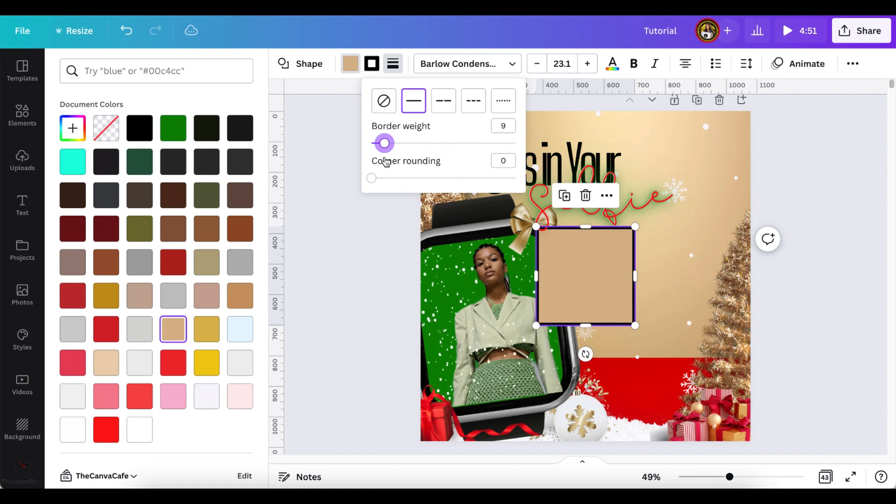
left_click_drag(371, 181, 449, 185)
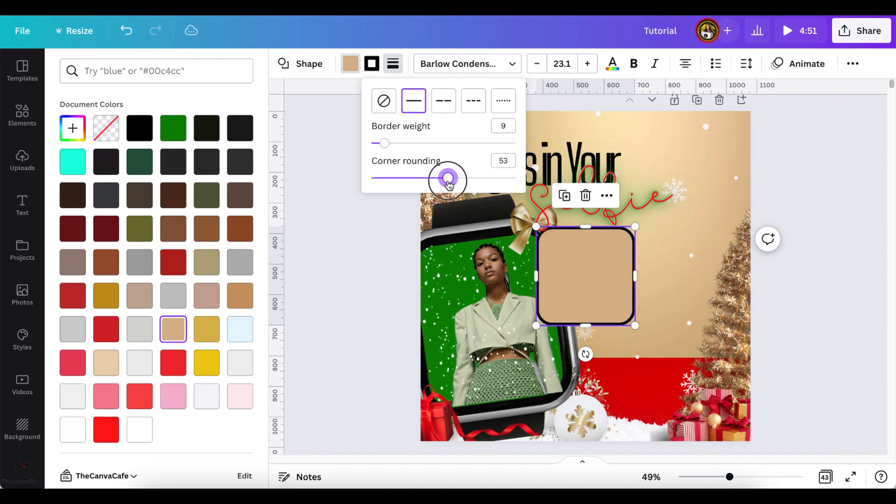
Make the rounded square's fill transparent so only its black outline remains
left_click(354, 64)
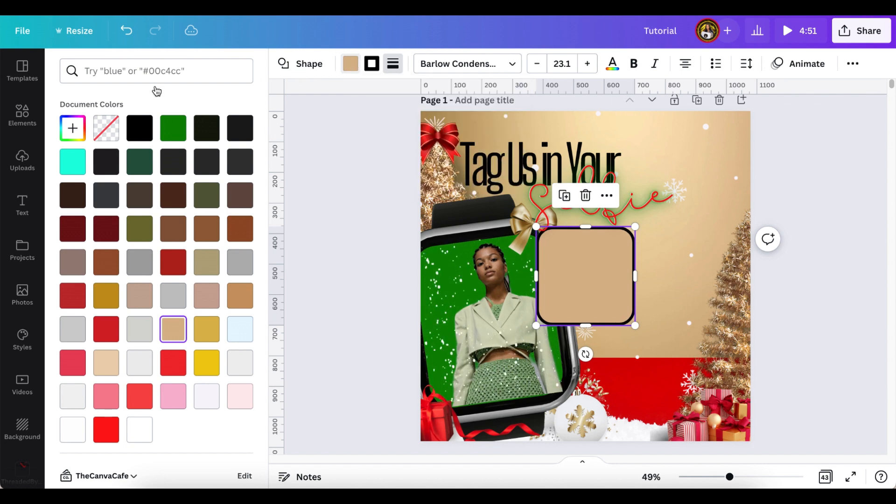
left_click(109, 132)
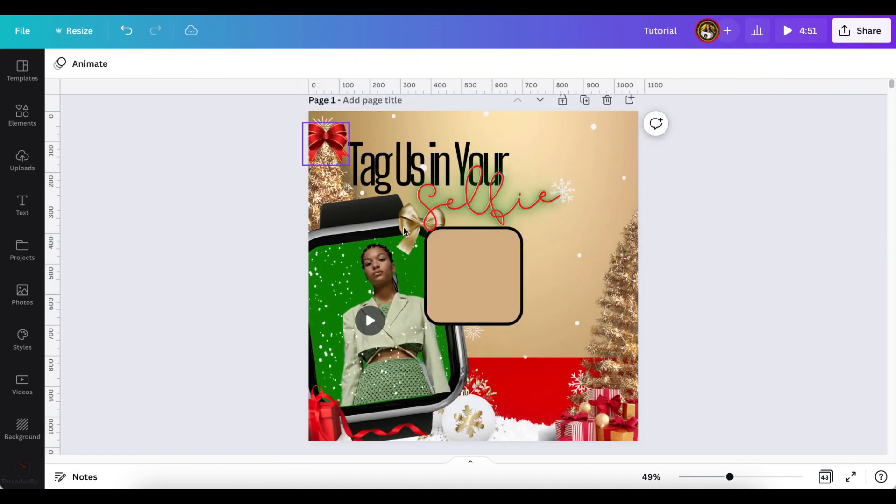
left_click(472, 273)
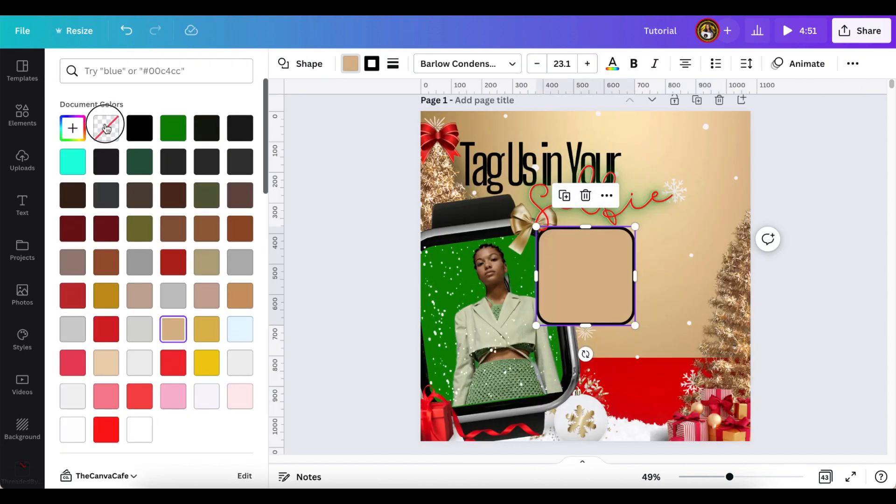
left_click(106, 129)
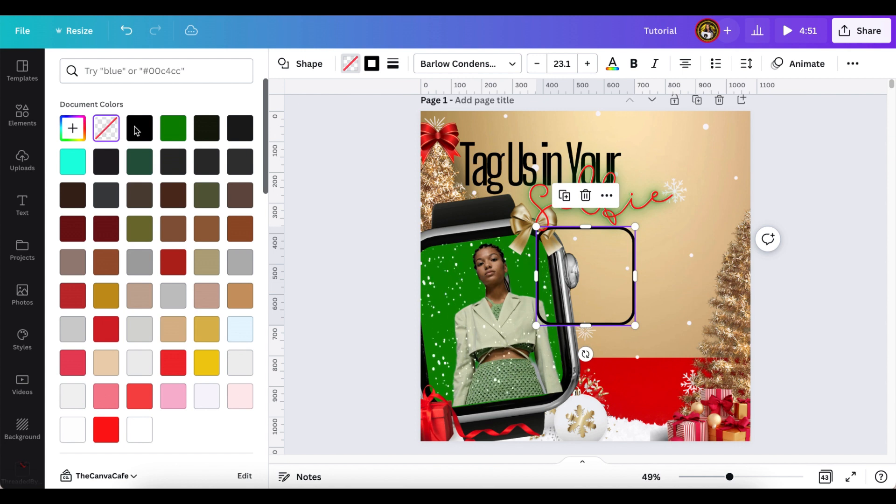
Enlarge, rotate and position the rounded black outline so it frames the tilted watch screen around the woman's video
left_click_drag(590, 270, 590, 286)
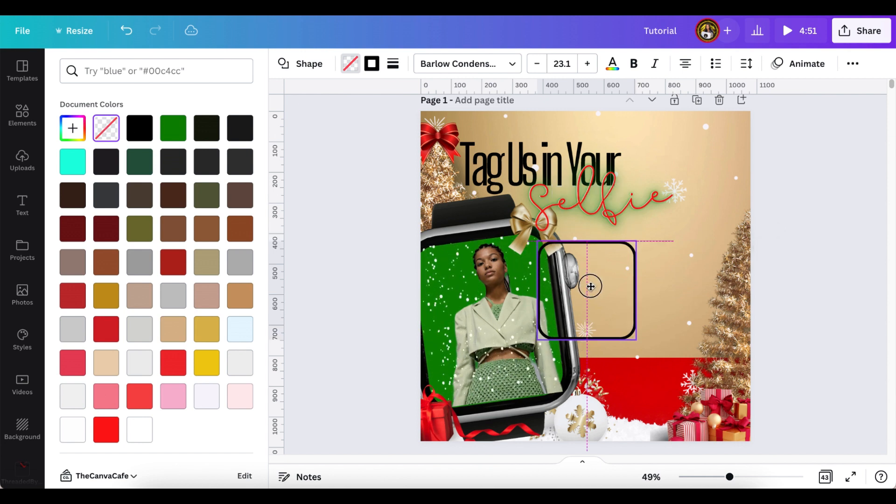
left_click_drag(541, 338, 479, 392)
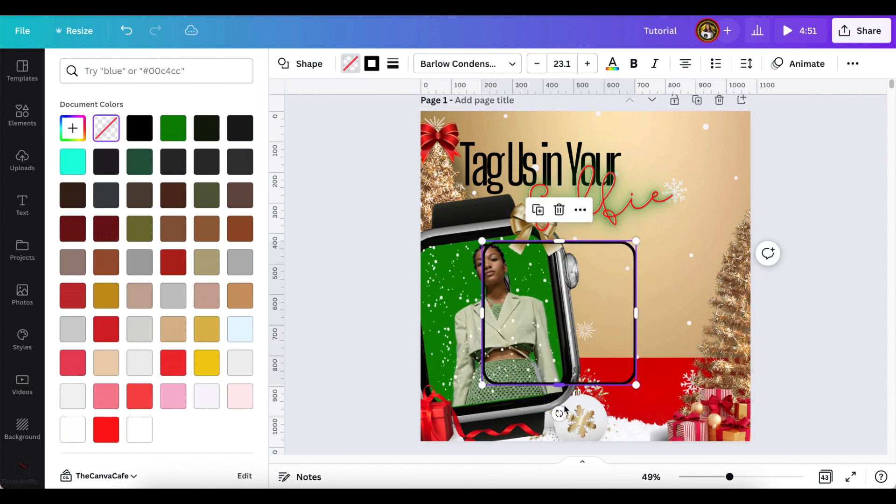
left_click_drag(558, 418, 521, 313)
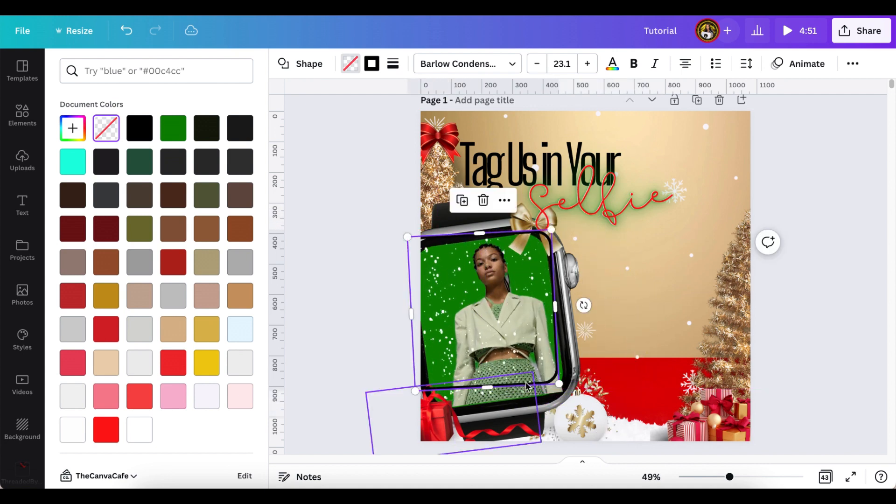
left_click_drag(560, 386, 572, 400)
mouse_move(594, 314)
left_mouse_down()
mouse_move(600, 301)
mouse_move(593, 304)
left_mouse_up()
left_click_drag(576, 404, 568, 391)
left_click_drag(542, 225, 542, 228)
left_click(393, 64)
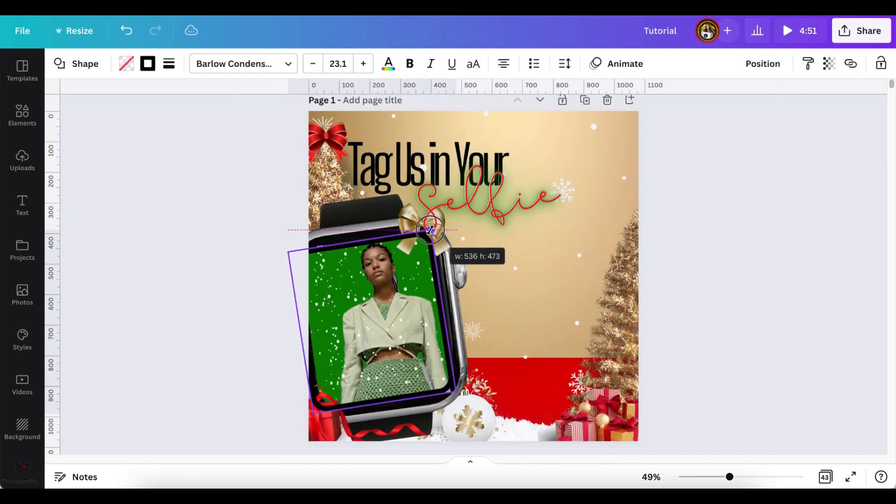
left_click_drag(454, 392, 456, 390)
left_click_drag(287, 252, 286, 250)
Bring the gold bow, the "Selfie" text and the red gift ribbon in front of the black outline
left_click(421, 226)
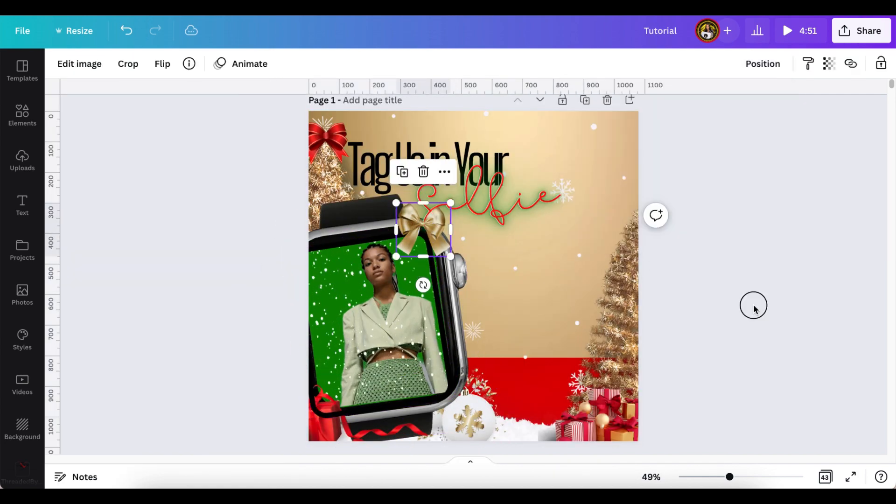
left_click(490, 203)
left_click(763, 64)
left_click(392, 430)
left_click(763, 64)
left_click(621, 126)
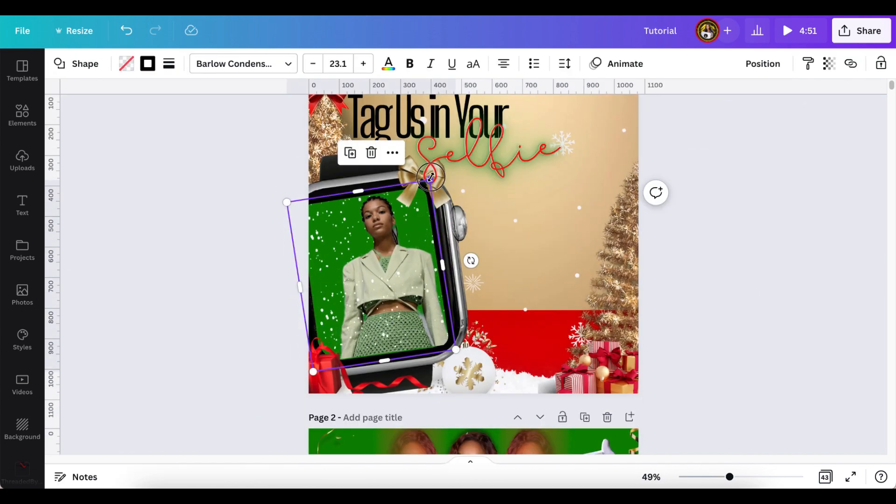
Fine-tune the black outline's corners so it hides the edges of the video on the watch screen
left_click_drag(729, 477, 742, 478)
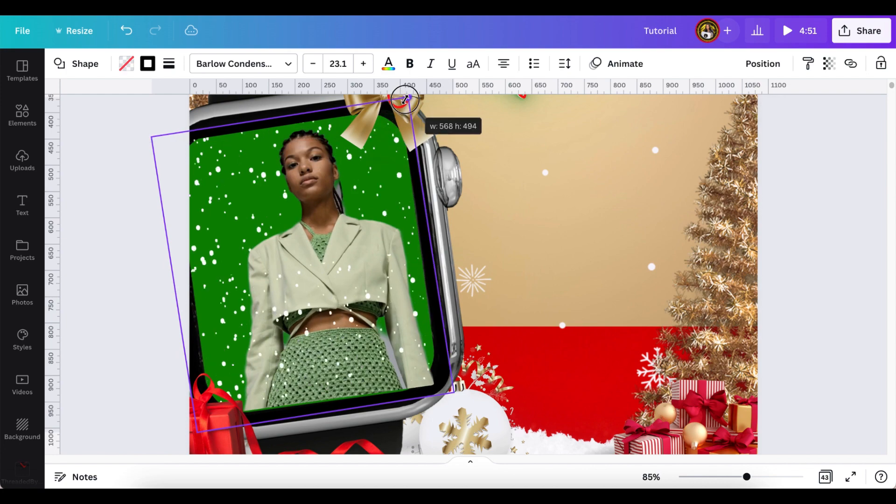
left_click(132, 256)
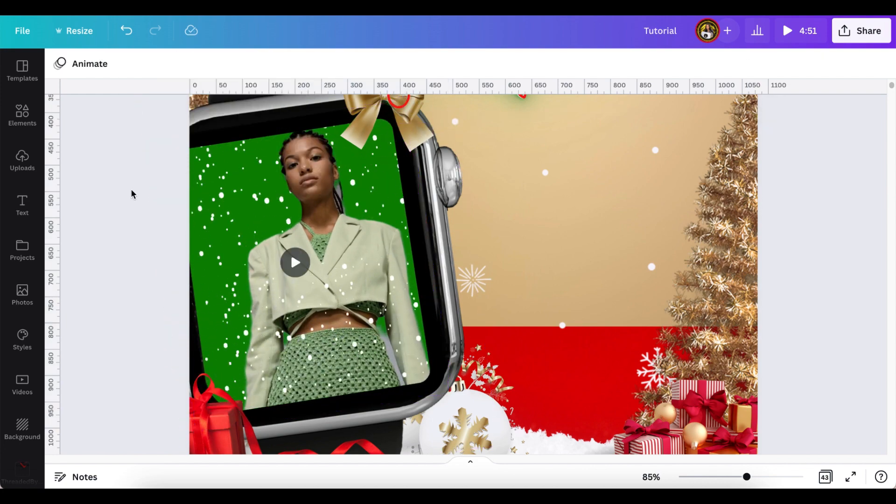
left_click(431, 374)
left_click_drag(447, 391, 442, 388)
left_click_drag(154, 140, 165, 142)
left_click(185, 176)
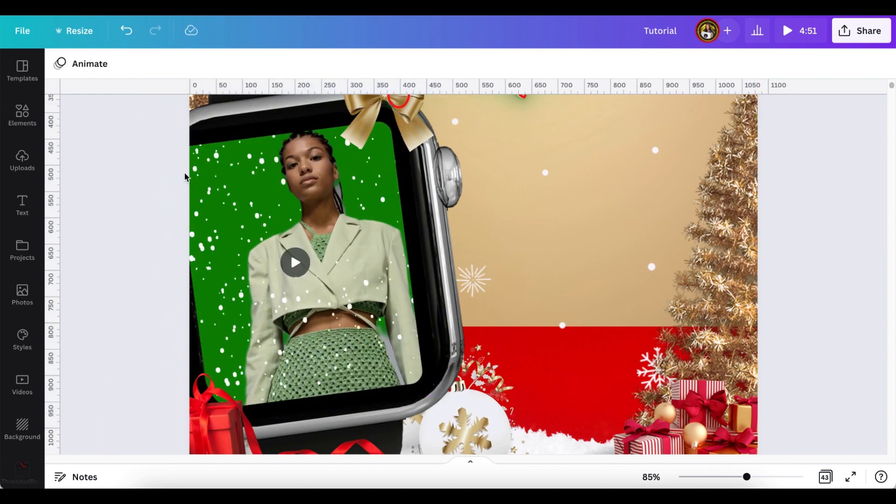
left_click(202, 134)
left_click(115, 165)
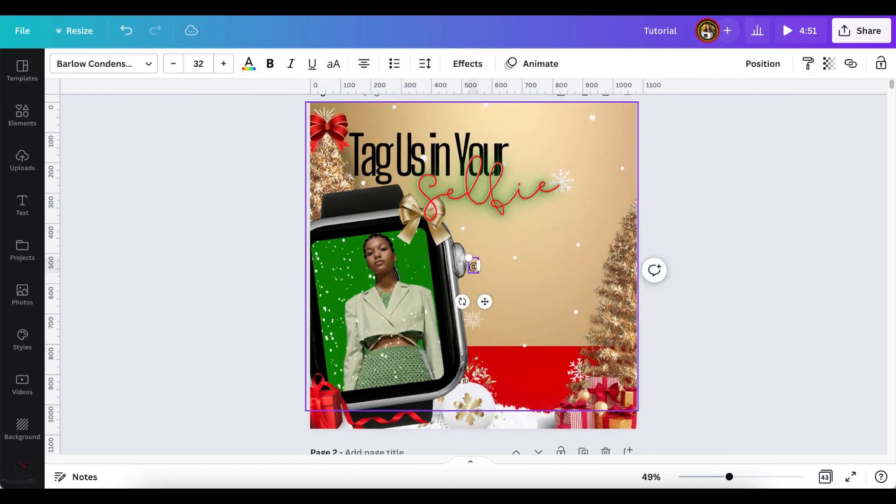
left_click_drag(485, 302, 504, 260)
left_click(681, 196)
left_click(472, 232)
left_click(469, 232)
type("#")
left_click(709, 174)
left_click(511, 232)
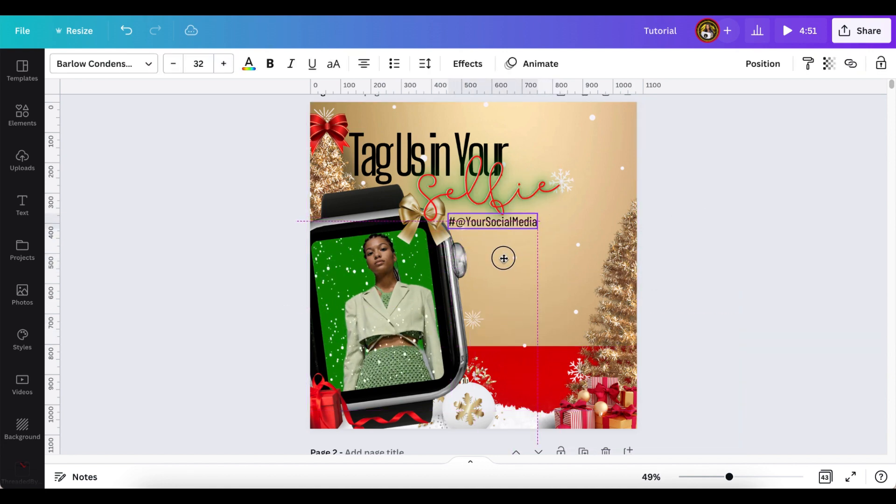
scroll(503, 260, "down", 1)
left_click(691, 210)
Search the graphics collection for "candy cane"
left_click(21, 115)
left_click(69, 66)
left_click(74, 69)
left_click(310, 130)
left_click(242, 122)
left_click(69, 66)
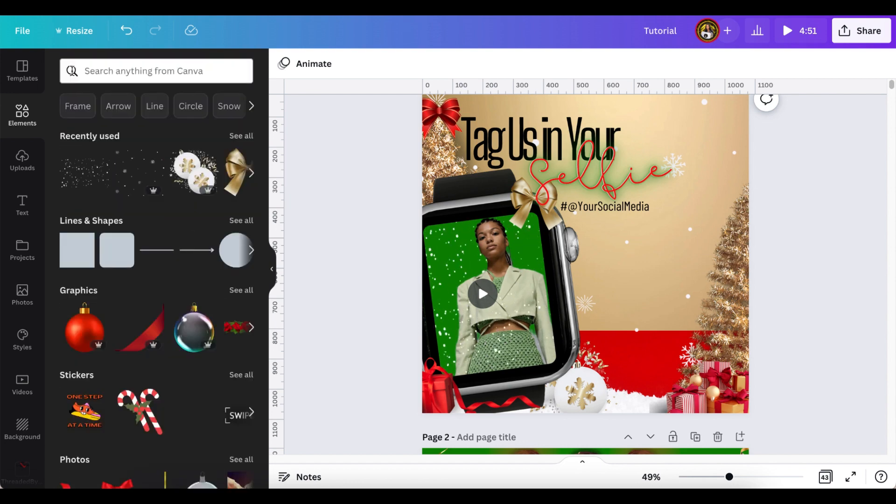
left_click(242, 290)
left_click(241, 250)
left_click(70, 66)
left_click(140, 96)
type("ca")
left_click(112, 152)
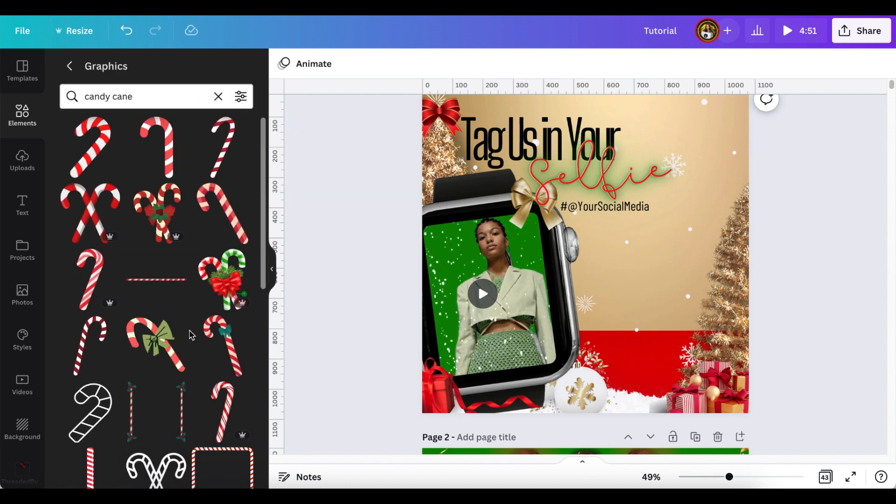
Add the red and green candy canes with a red bow, then enlarge and tilt them at the page's right edge
left_click(222, 280)
left_click_drag(589, 250, 649, 206)
left_click_drag(569, 317, 611, 254)
left_click_drag(653, 234, 668, 295)
left_click_drag(620, 307, 675, 241)
left_click_drag(717, 215, 754, 208)
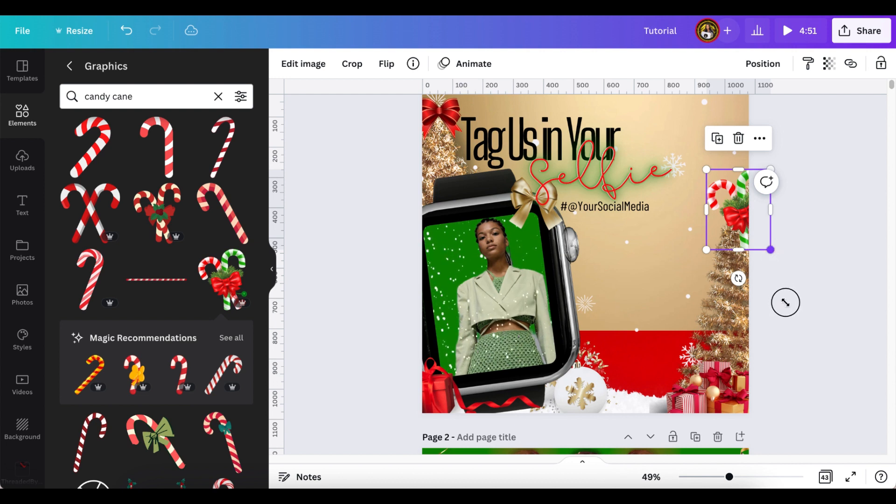
left_click_drag(785, 302, 808, 396)
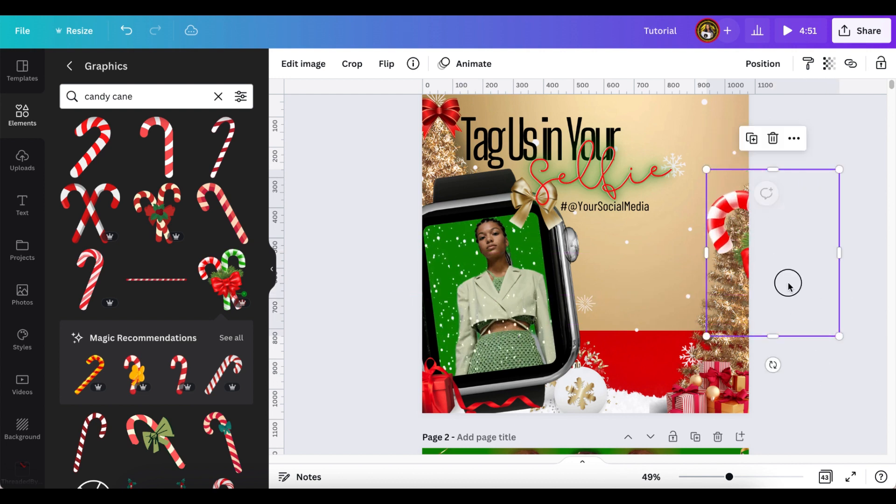
left_click_drag(788, 286, 763, 239)
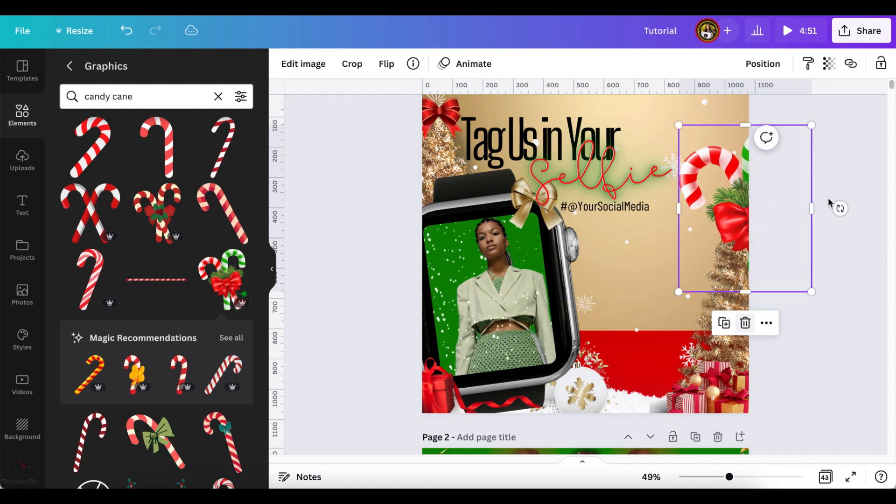
left_click_drag(836, 206, 782, 198)
Send the candy cane graphic to the back and move it slightly down behind the gold Christmas tree
left_click(763, 64)
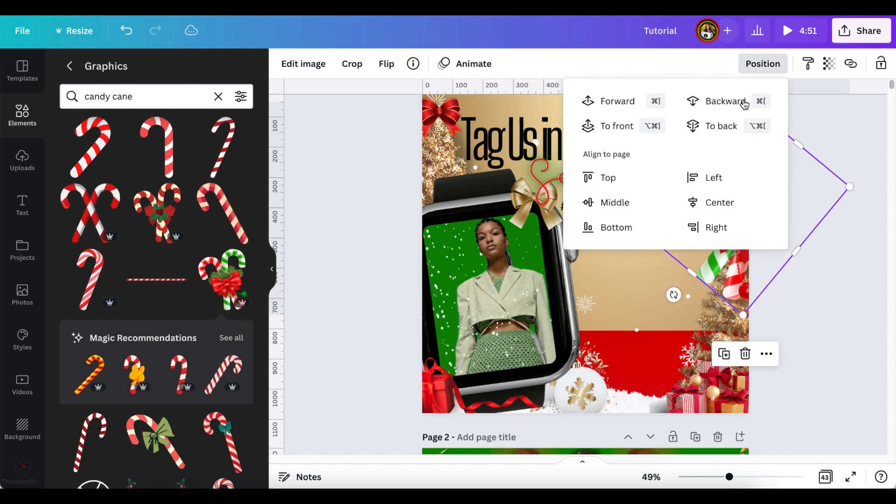
left_click(724, 128)
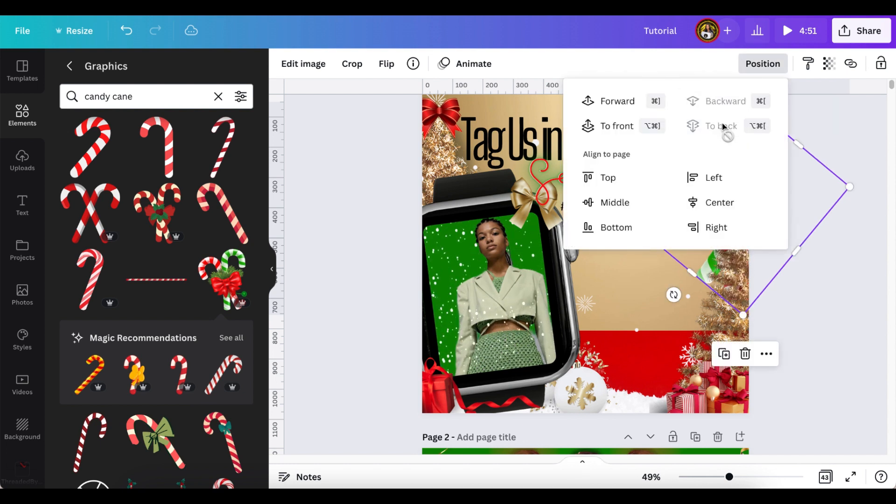
left_click(857, 129)
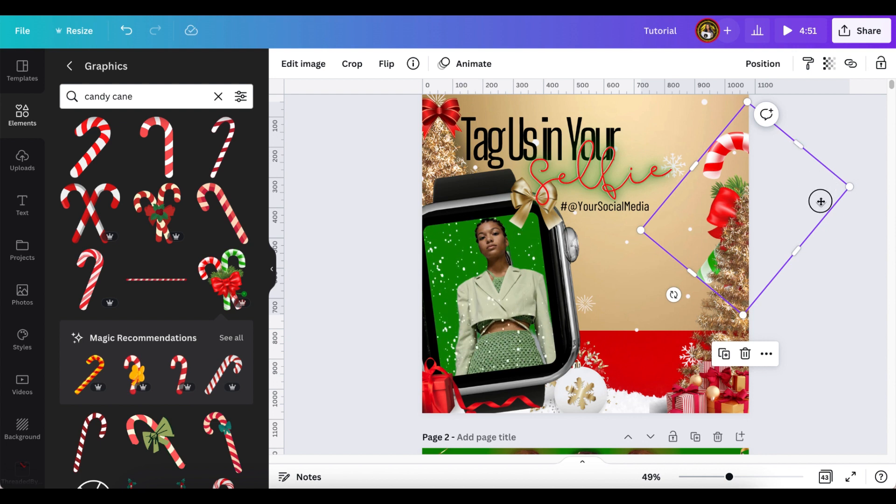
left_click_drag(820, 201, 808, 220)
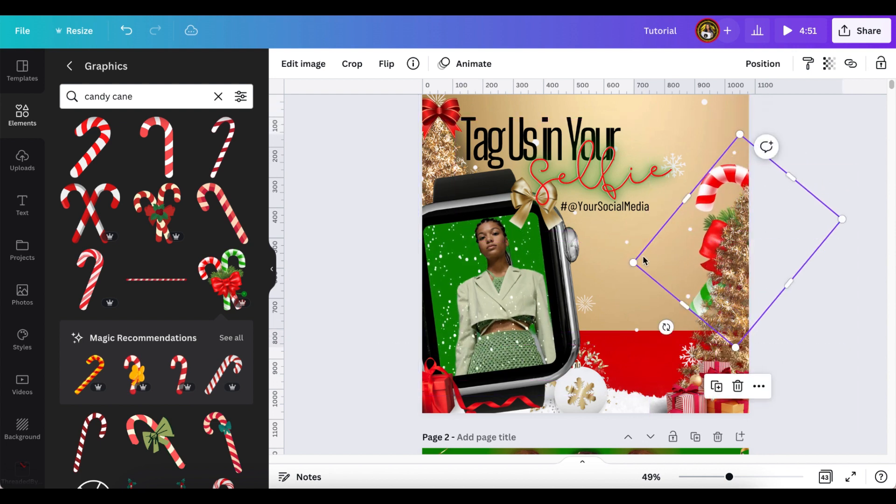
Shrink the candy cane graphic and move it up the page's right edge, above the gold Christmas tree
left_click_drag(654, 242, 772, 192)
left_click_drag(773, 185, 780, 164)
scroll(759, 184, "up", 2)
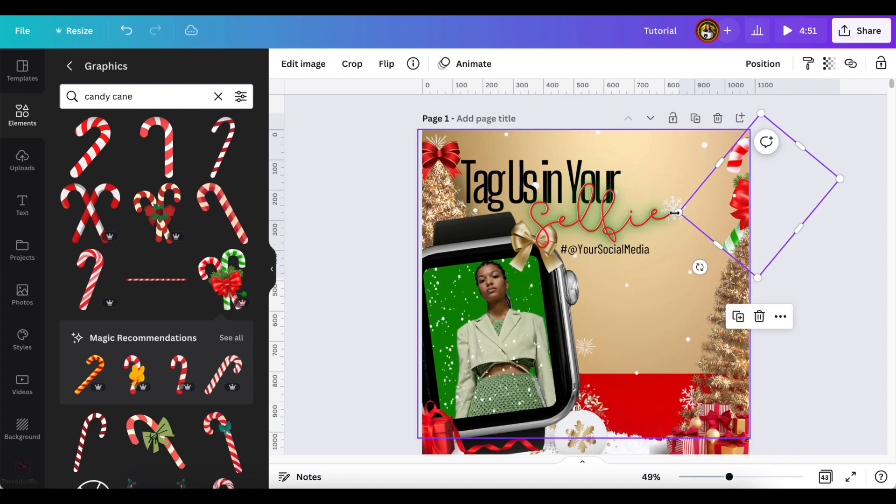
left_click_drag(679, 213, 718, 189)
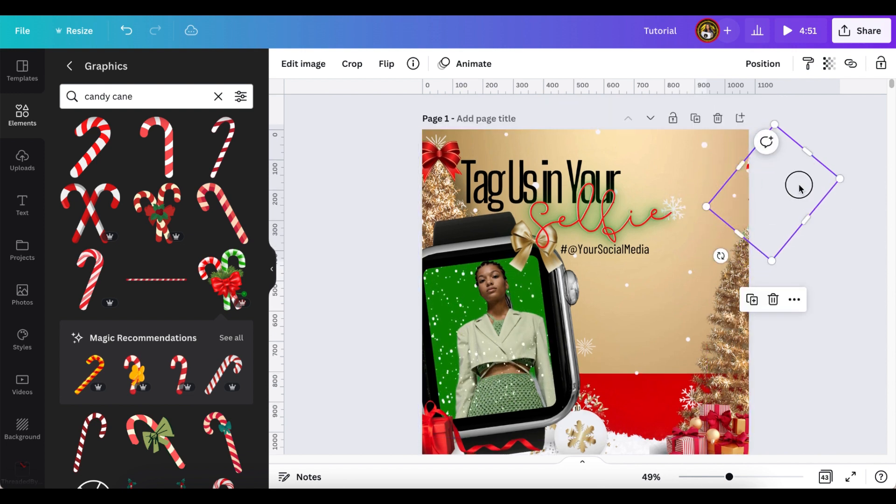
Move the candy cane graphic down beside the gift boxes and shrink it to fit behind them
left_click_drag(790, 200, 703, 389)
left_click_drag(845, 344, 845, 345)
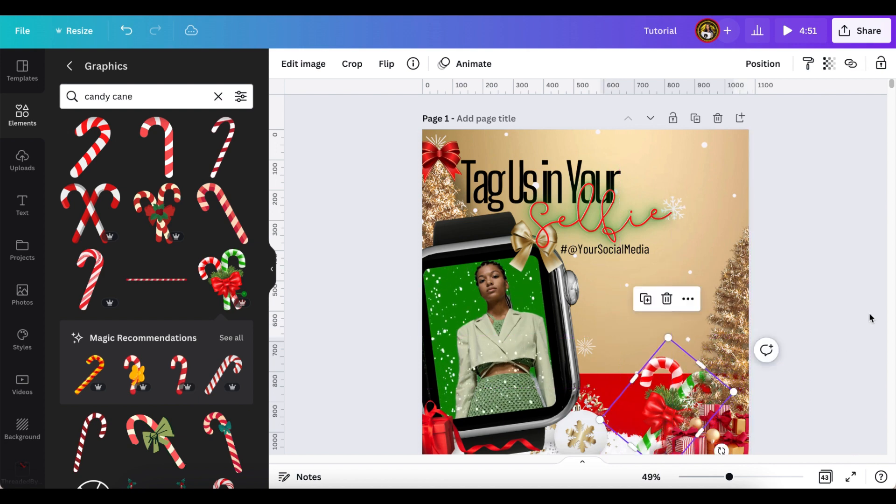
scroll(871, 317, "down", 2)
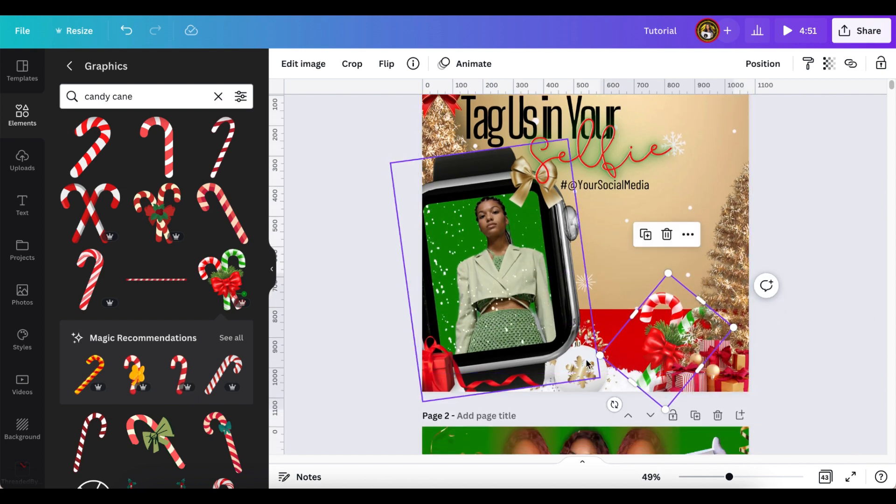
left_click_drag(599, 356, 625, 343)
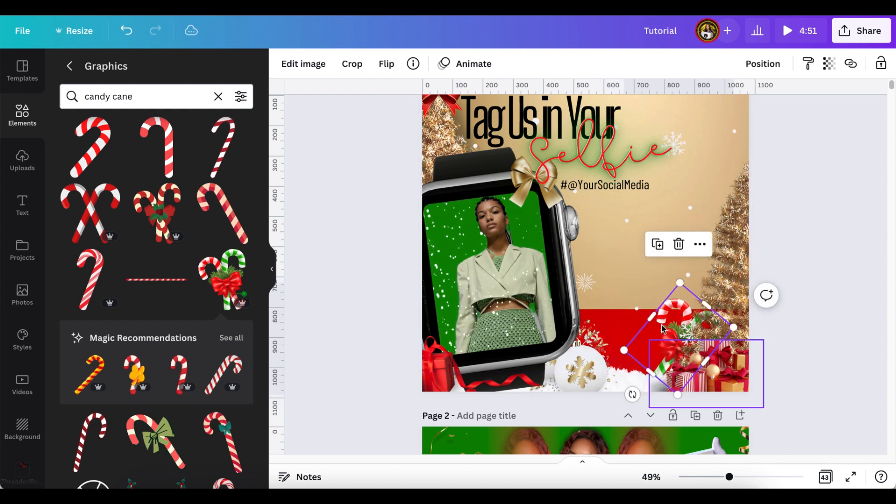
left_click(783, 310)
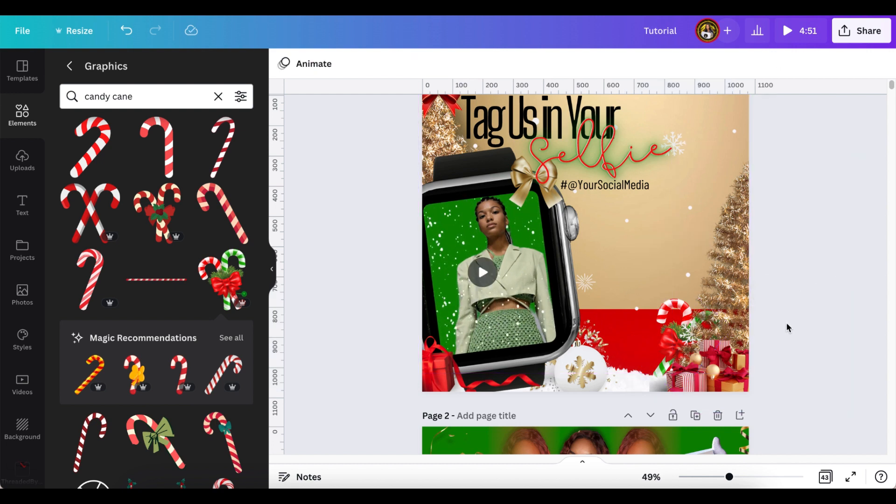
Play the full-screen preview of the design to check the watch page, and close the preview
scroll(787, 328, "up", 1)
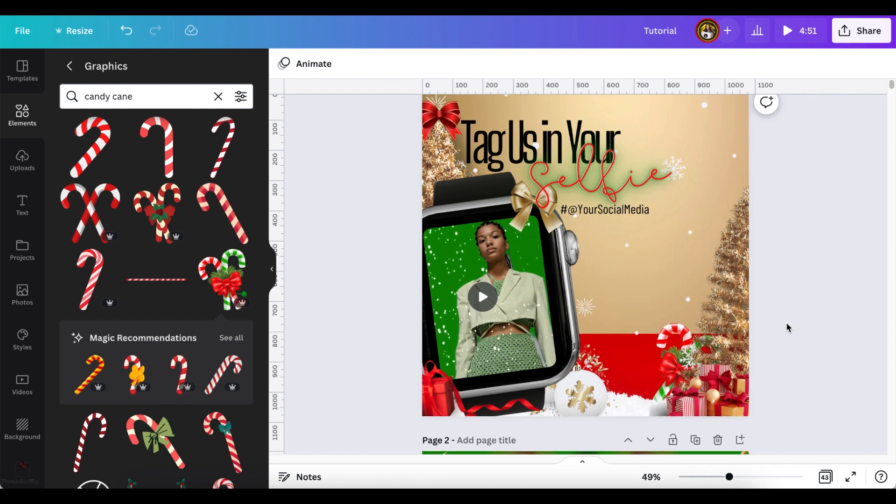
scroll(786, 323, "up", 1)
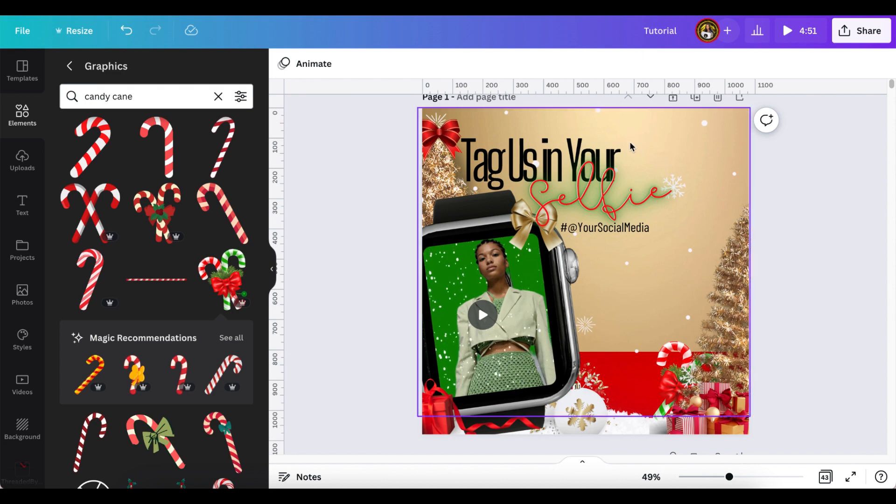
scroll(634, 132, "up", 1)
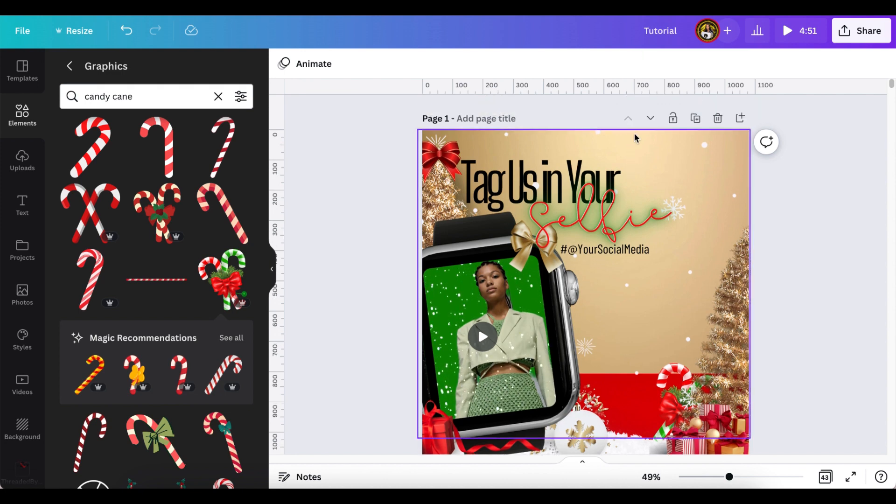
left_click(786, 30)
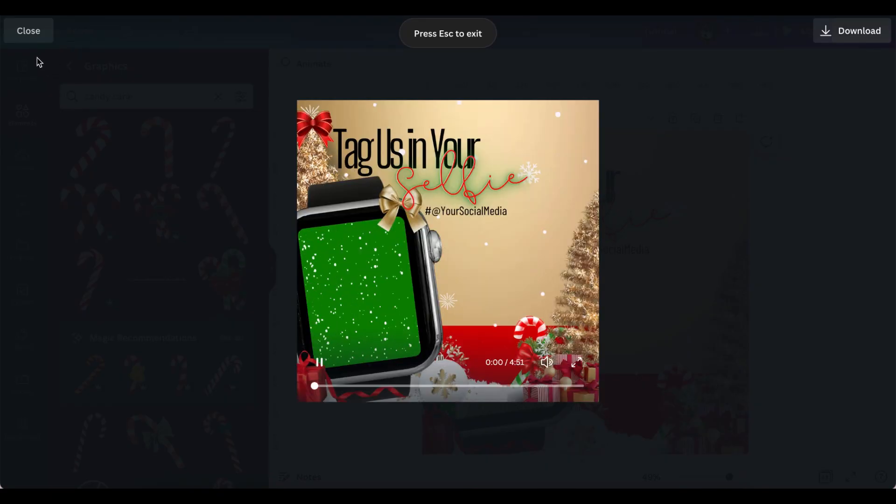
left_click(29, 34)
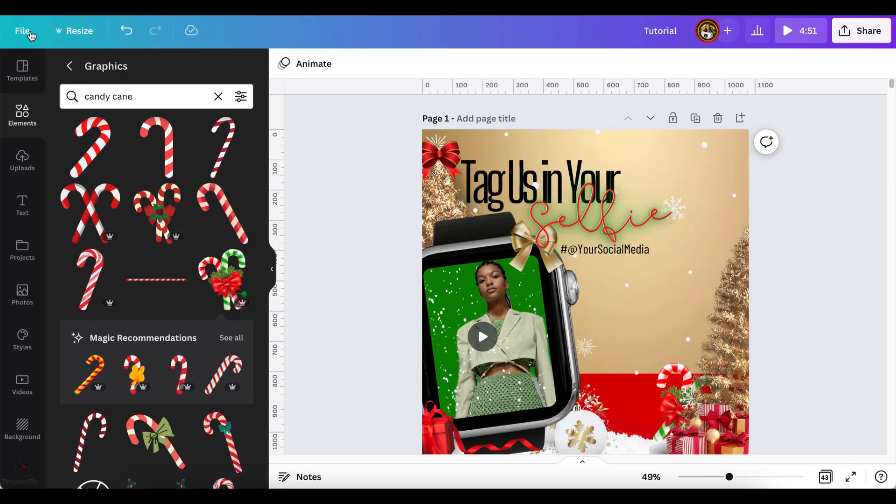